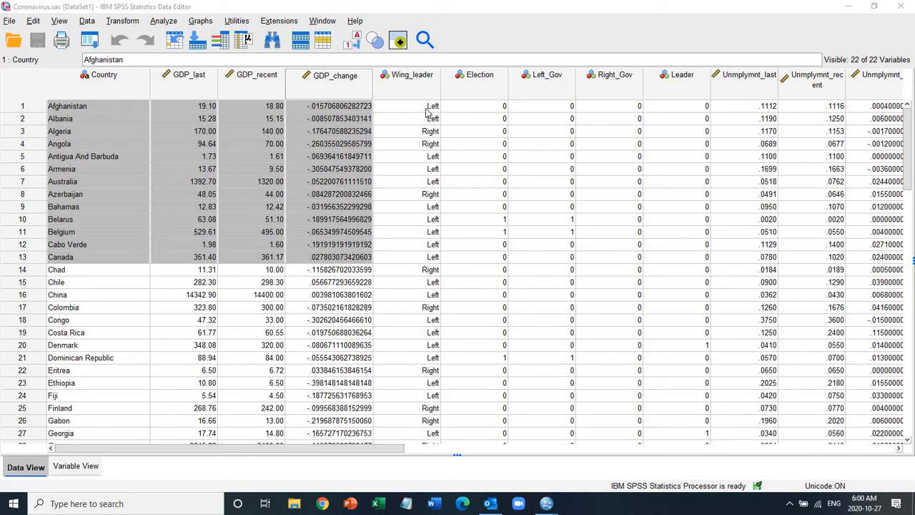
Look across the dataset's variables from Wing_leader through the COVID columns to Lockdown and beyond.
left_click(428, 109)
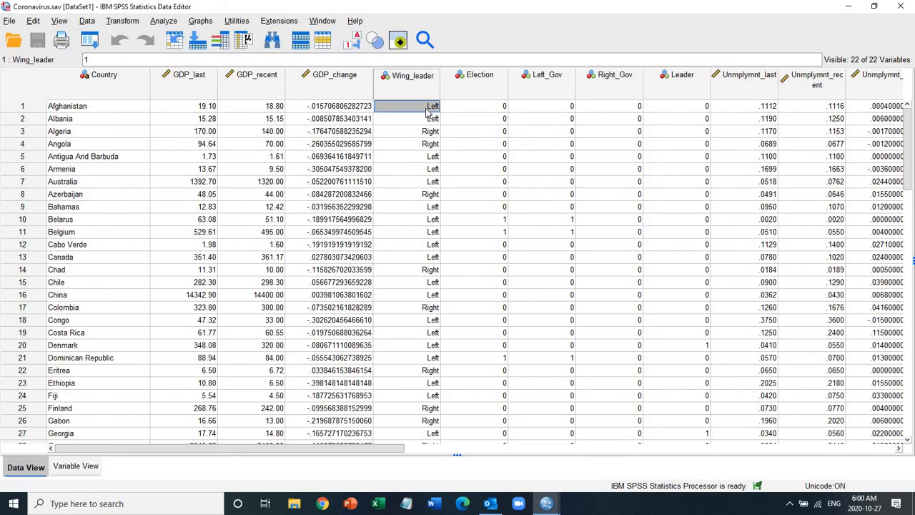
key("Right")
key("Right")
key("Right")
key("Right")
key("Right")
key("Right")
key("Right")
key("Right")
key("Right")
key("Right")
key("Right")
key("Right")
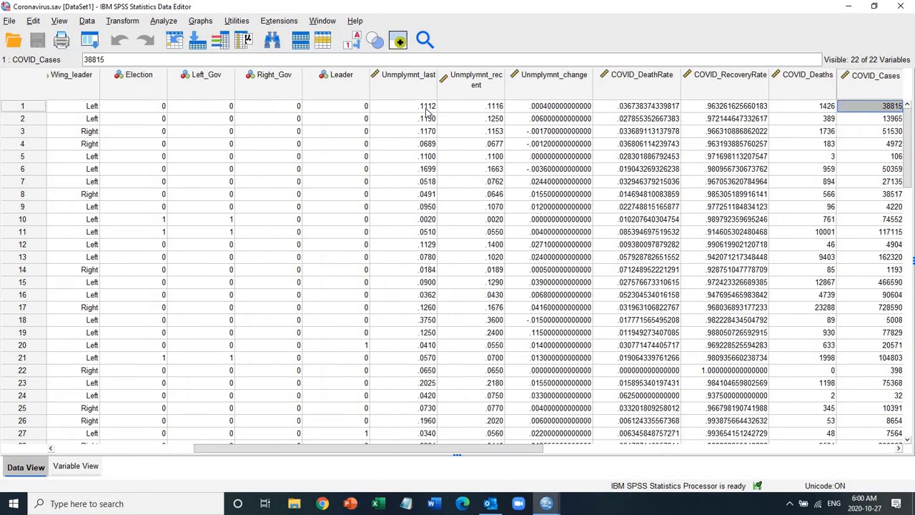
key("Right")
key("Right")
key("Right")
key("Right")
Go back to the COVID_Deaths and COVID_Cases columns and examine their values.
key("Left")
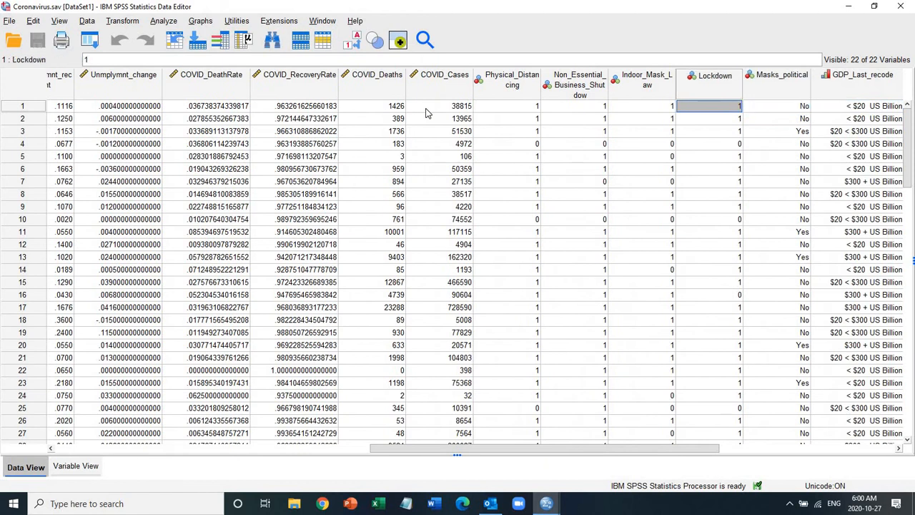
key("Left")
key("Left")
key("Left")
key("Left")
key("Left")
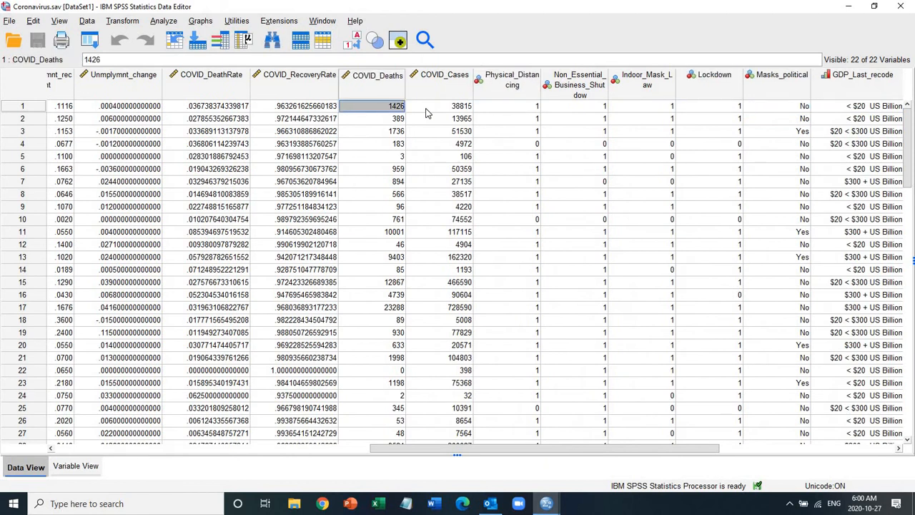
key("Down")
key("Up")
mouse_move(381, 86)
mouse_move(443, 81)
left_click(438, 108)
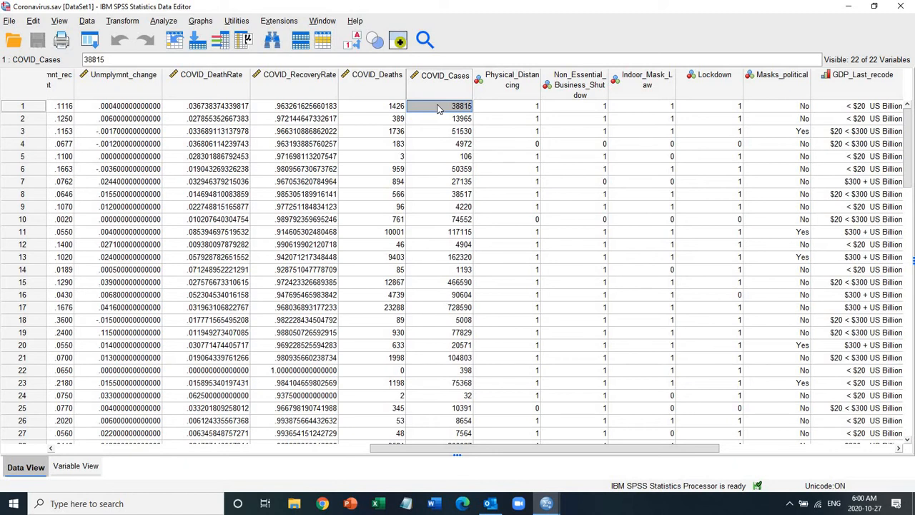
Start a new chart in Chart Builder using the simple Scatter/Dot template.
left_click(201, 21)
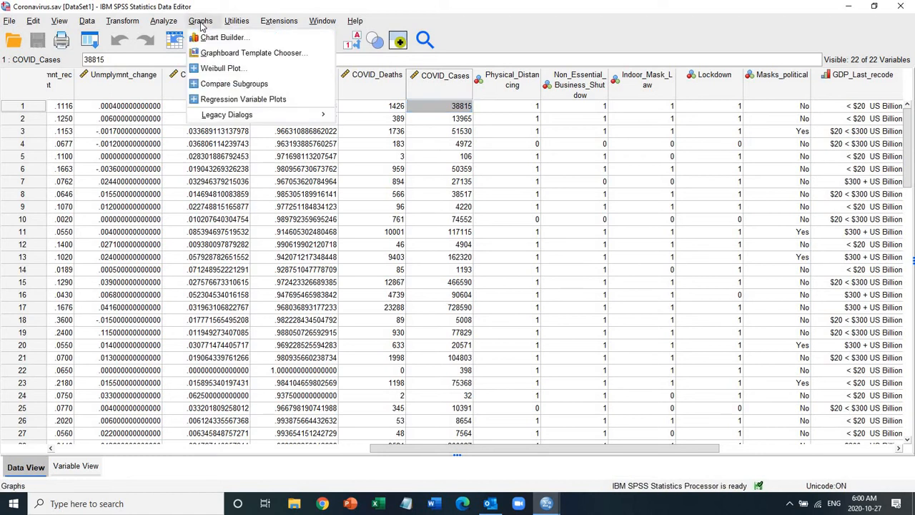
left_click(211, 38)
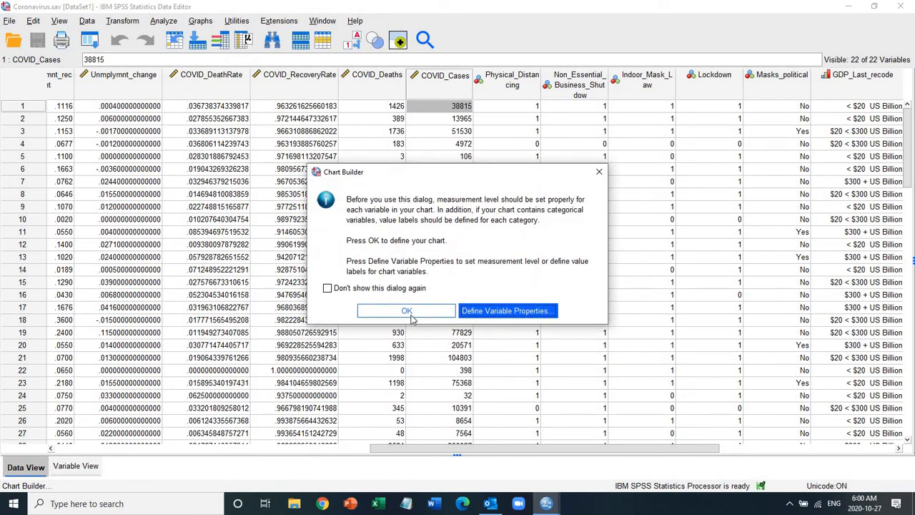
left_click(407, 311)
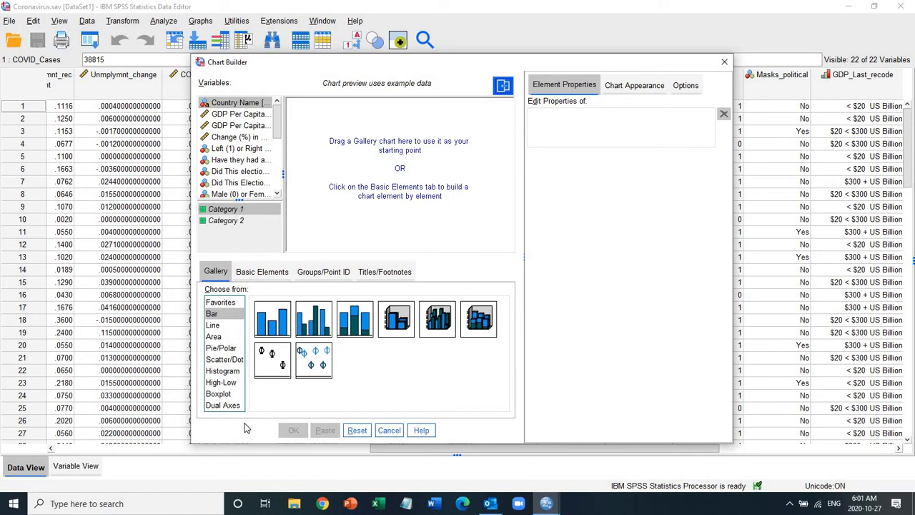
left_click(222, 360)
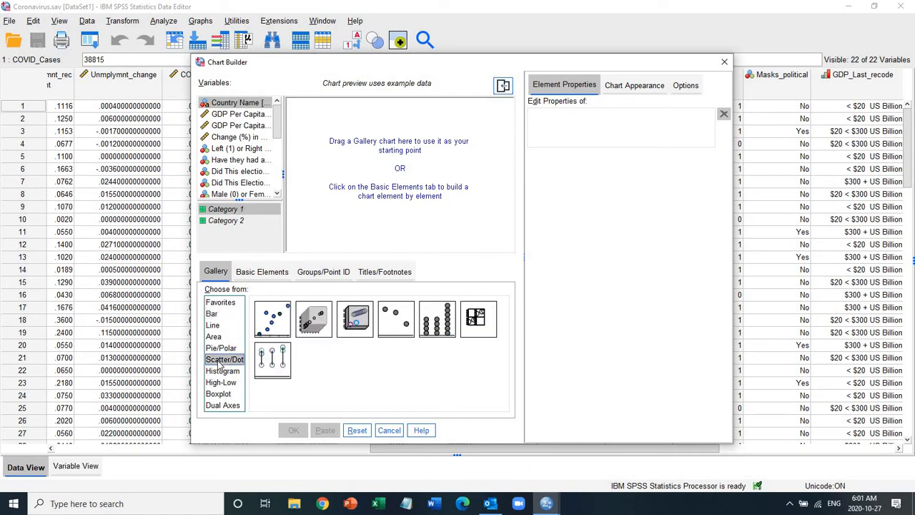
double_click(275, 332)
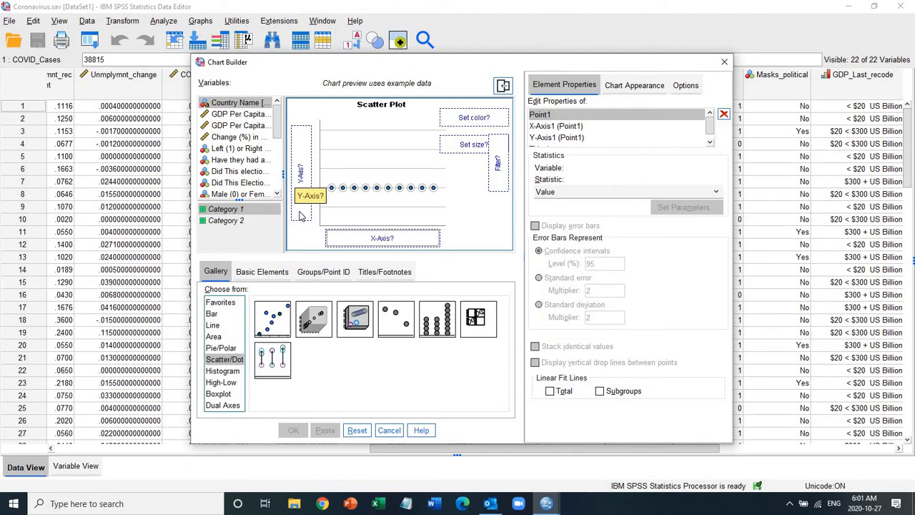
Display variable names instead of variable labels in the Chart Builder's variable list.
left_click(280, 158)
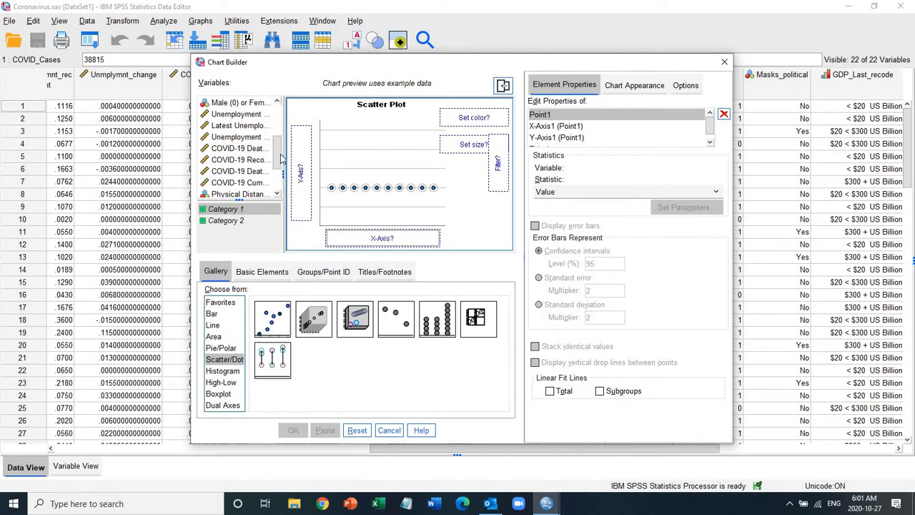
left_click(279, 190)
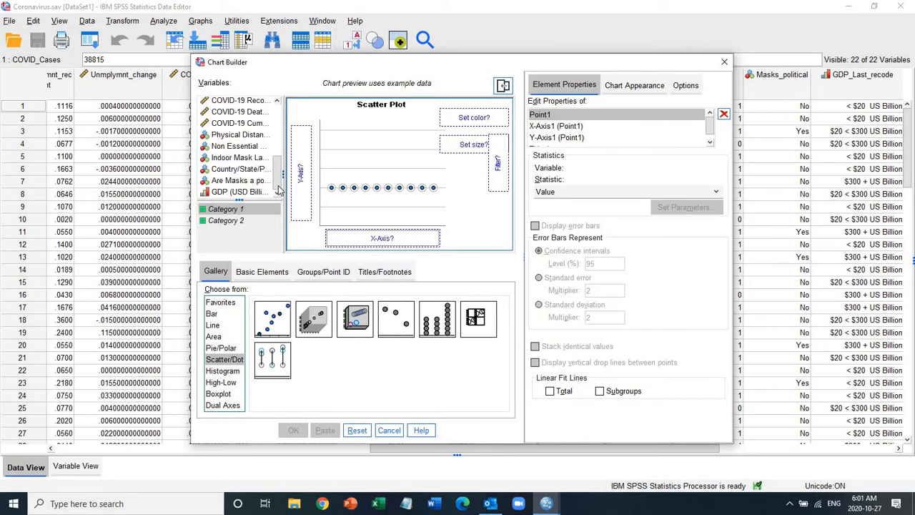
left_click(278, 105)
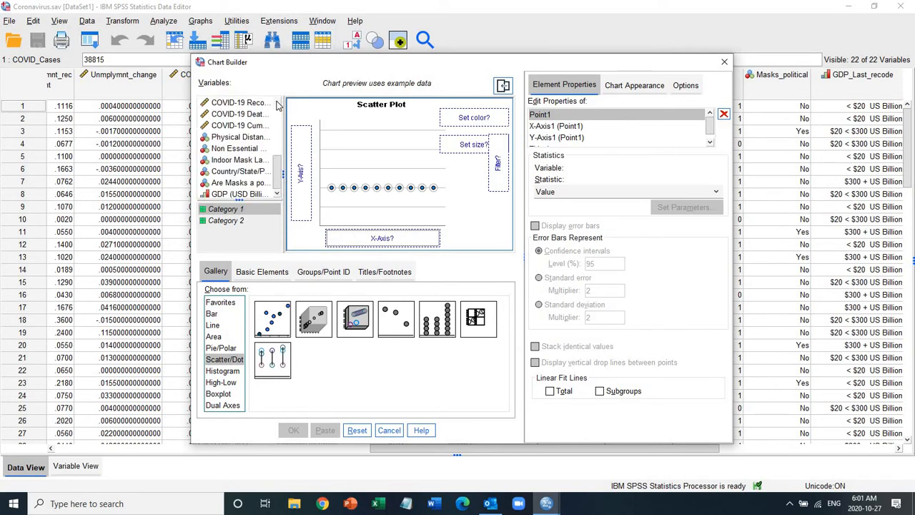
left_click(278, 104)
left_click(278, 104)
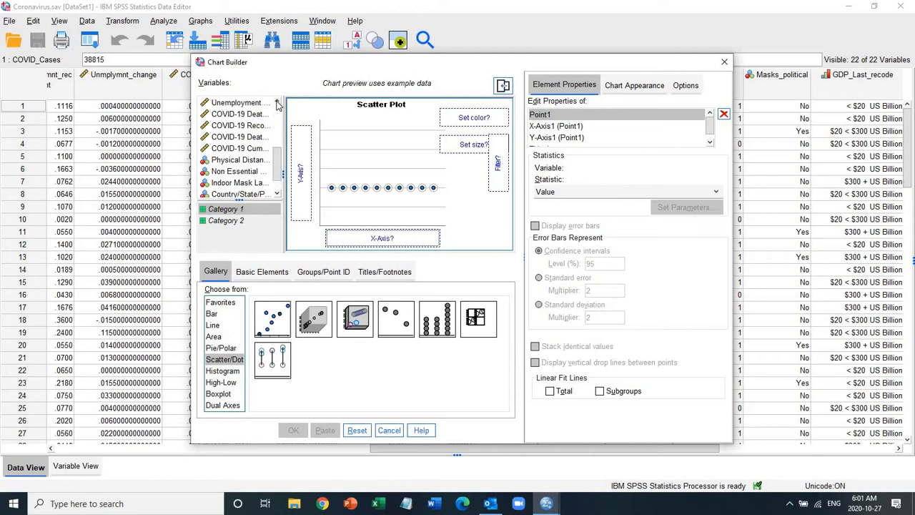
right_click(233, 132)
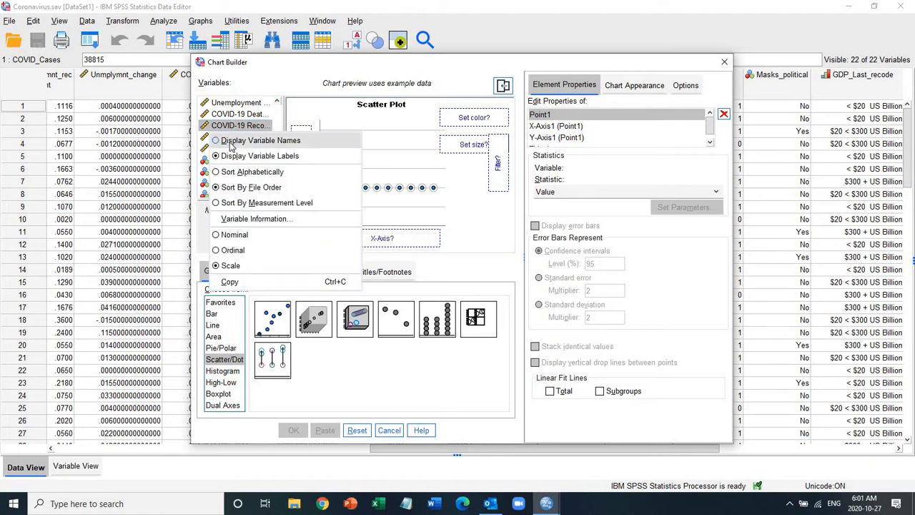
left_click(231, 143)
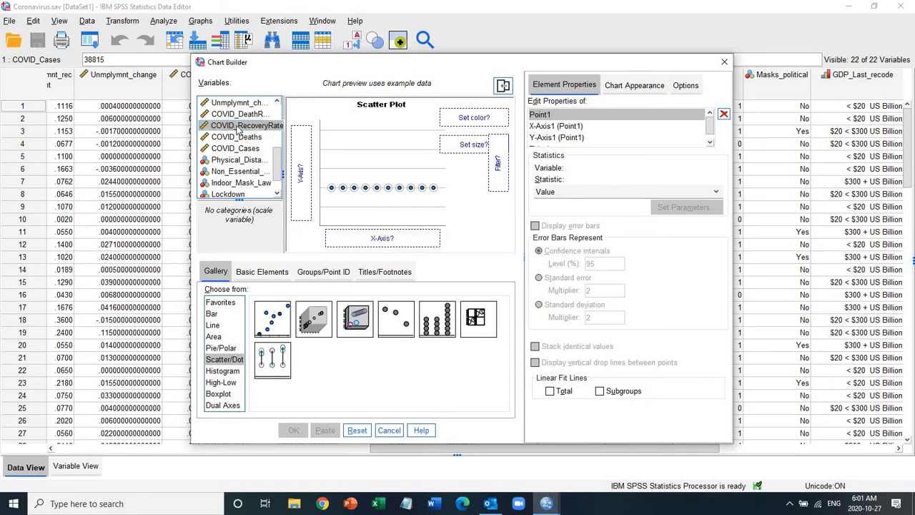
right_click(238, 127)
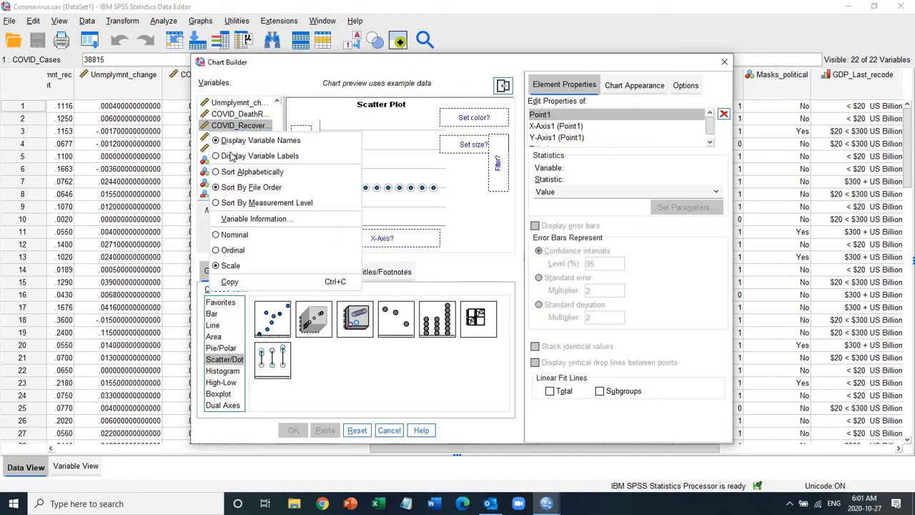
left_click(222, 156)
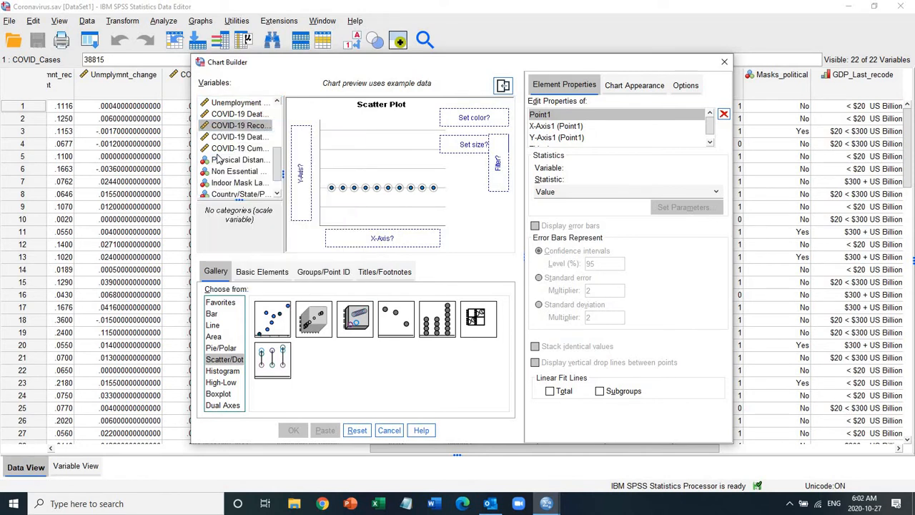
left_click(219, 150)
right_click(218, 155)
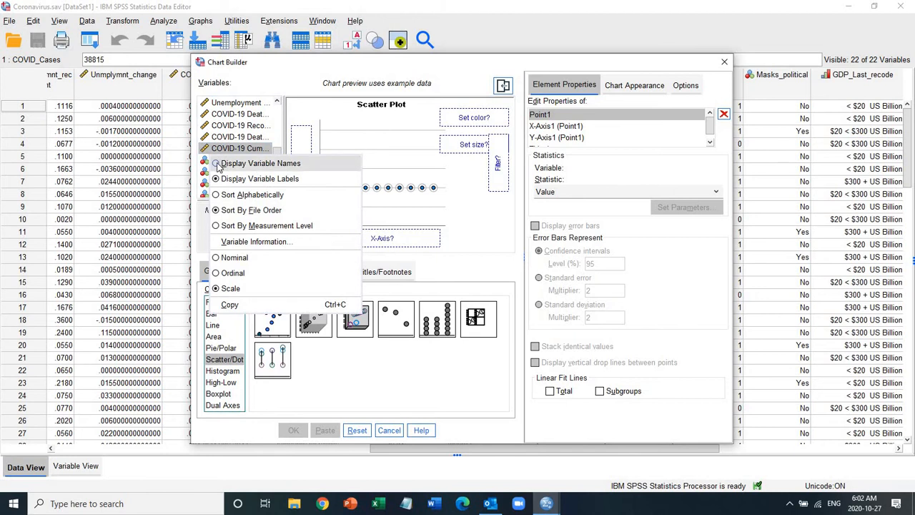
left_click(218, 164)
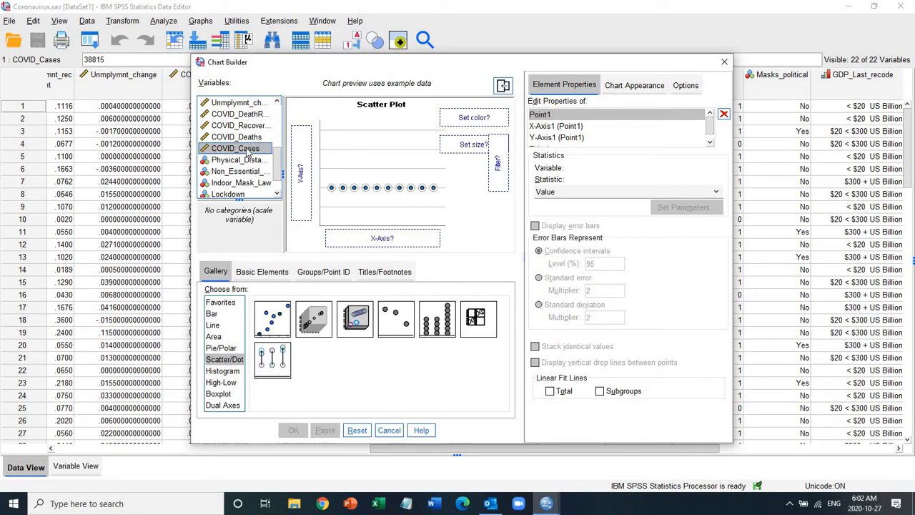
Assign COVID_Cases to the x-axis and COVID_Deaths to the y-axis, and generate the scatter plot.
left_click_drag(248, 152, 395, 241)
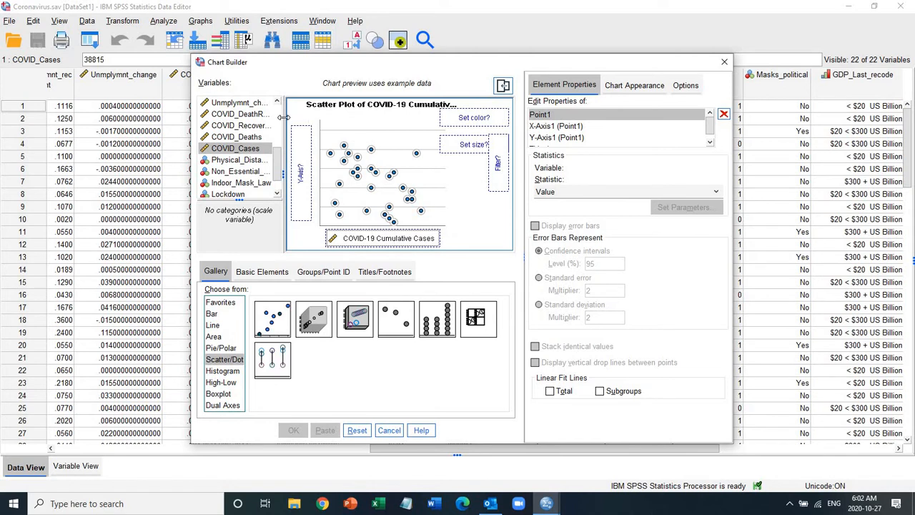
left_click_drag(252, 140, 308, 165)
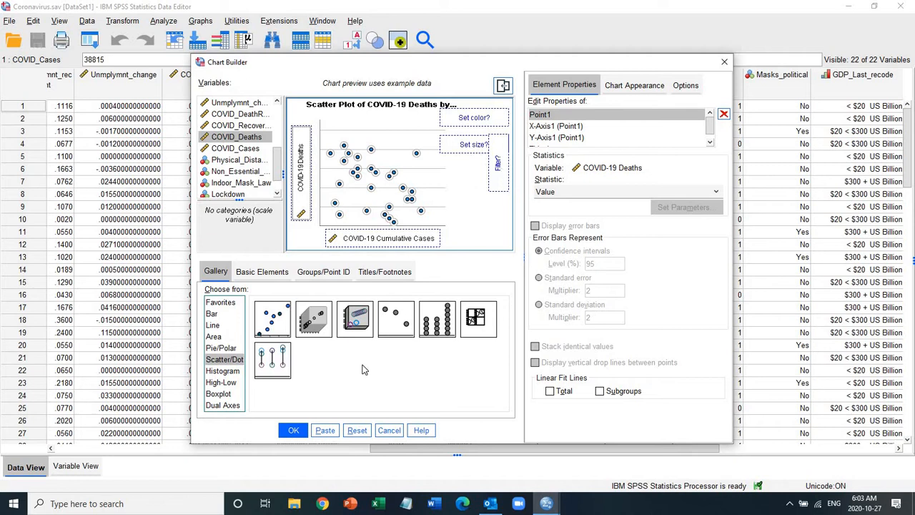
left_click(303, 430)
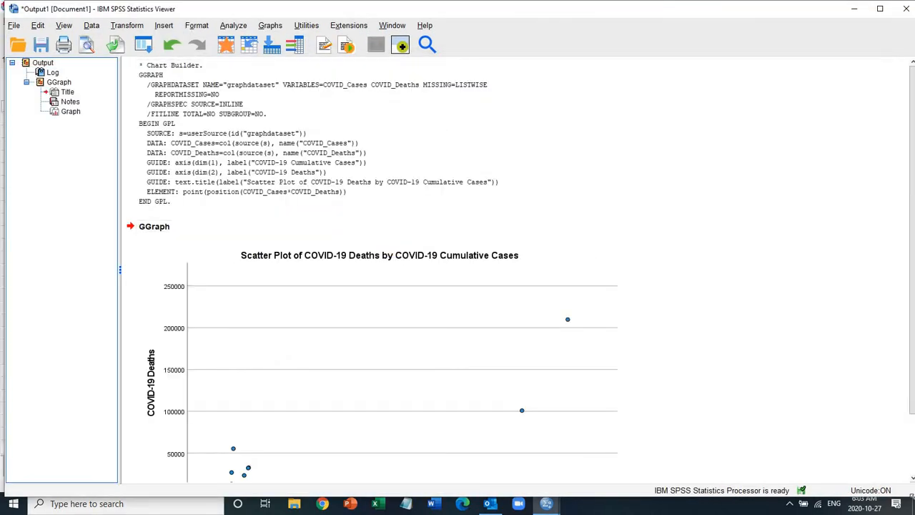
left_click(912, 477)
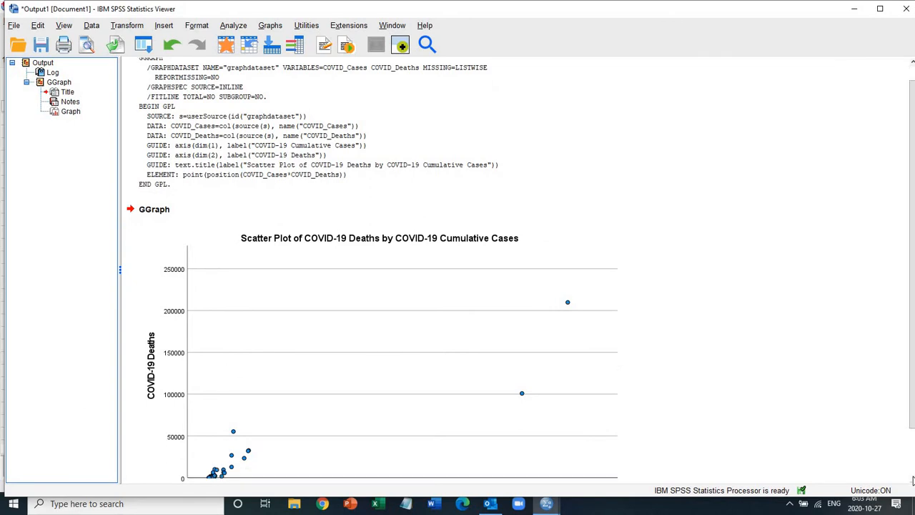
left_click(911, 478)
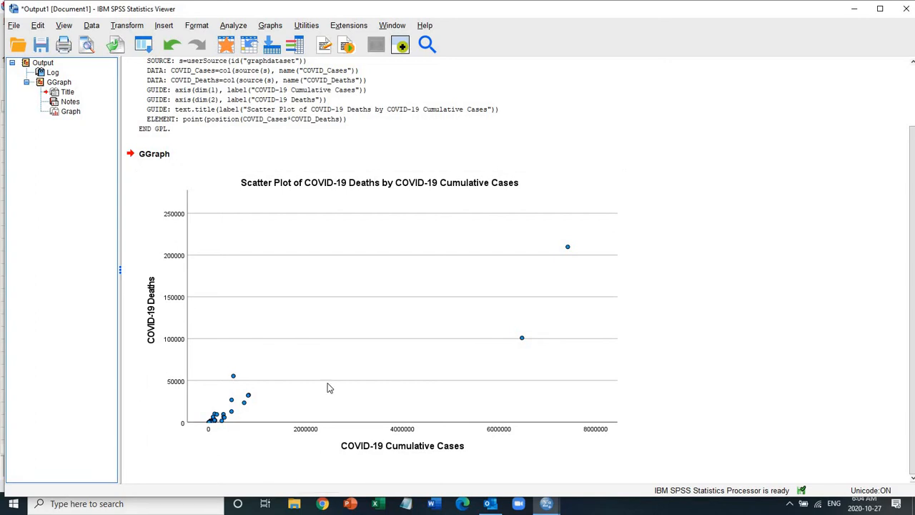
Open the scatter plot in the Chart Editor and display the scale properties of the x-axis.
double_click(360, 344)
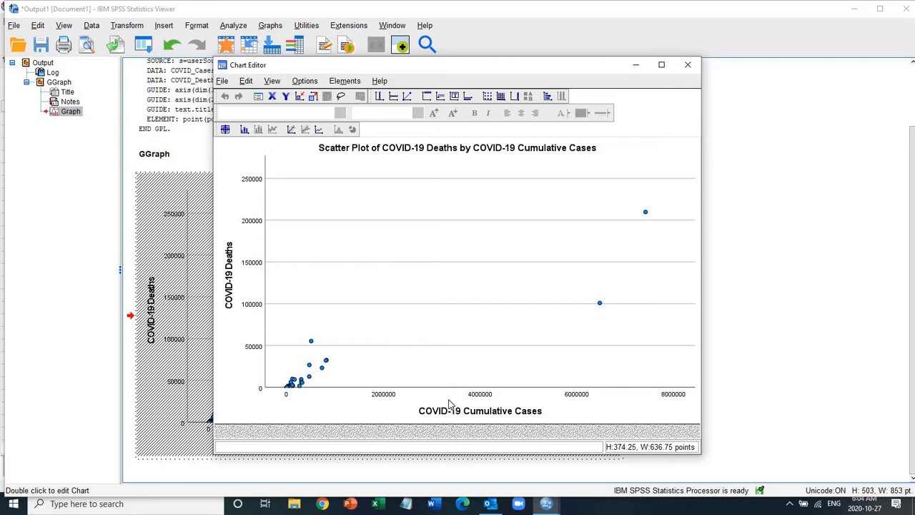
double_click(384, 397)
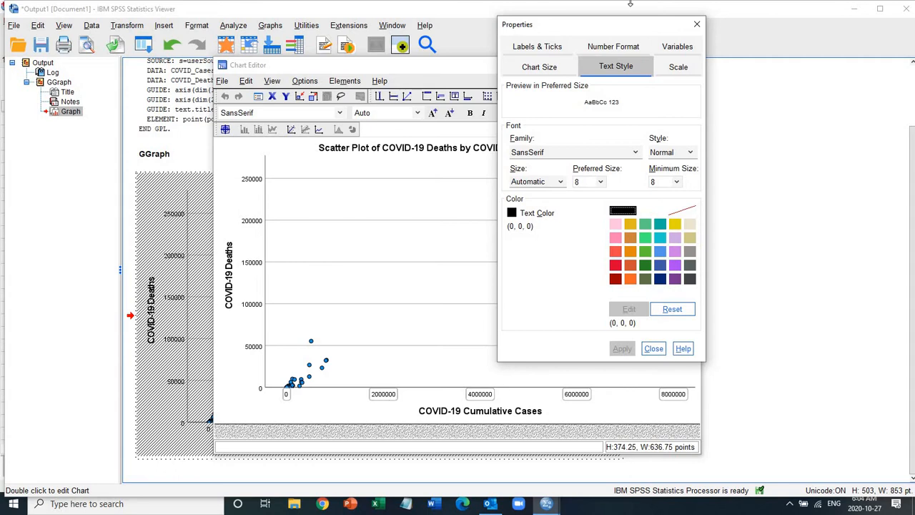
left_click(677, 67)
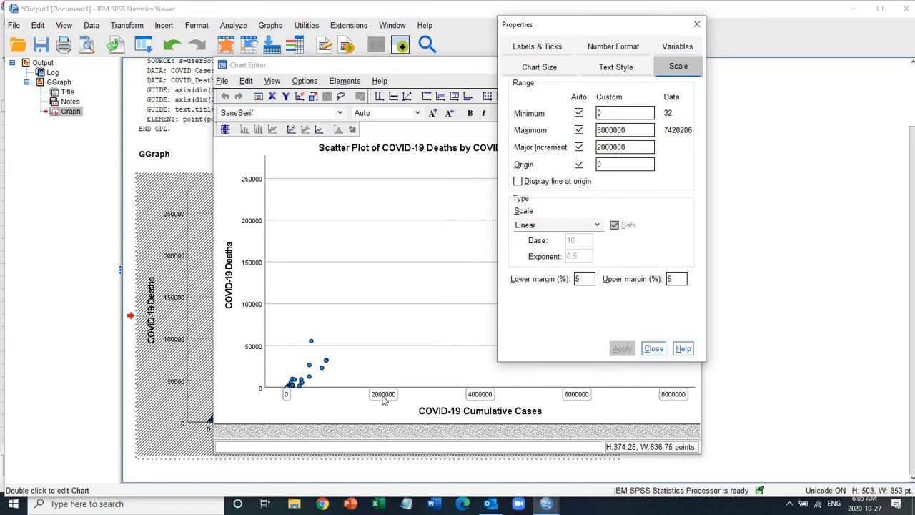
Try to set the x-axis maximum to 2000000 with a major increment of 1000.
left_click(601, 129)
key("BackSpace")
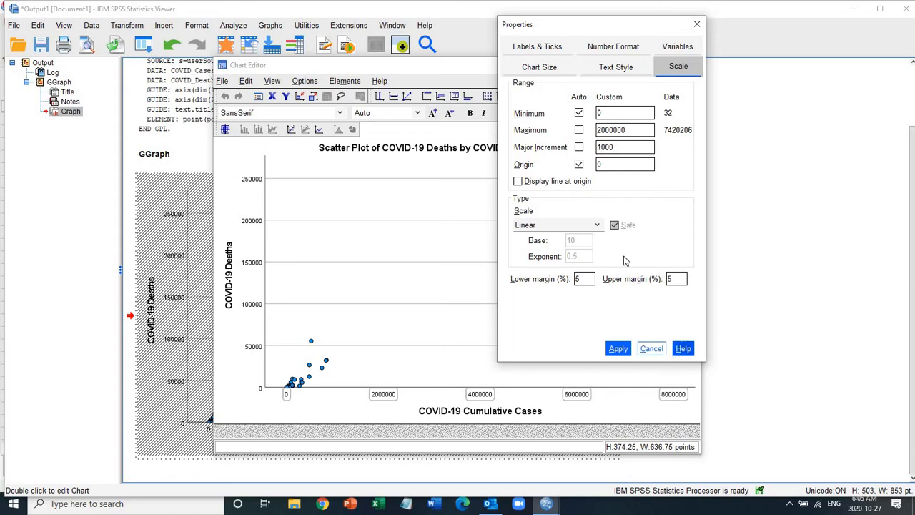
left_click(618, 349)
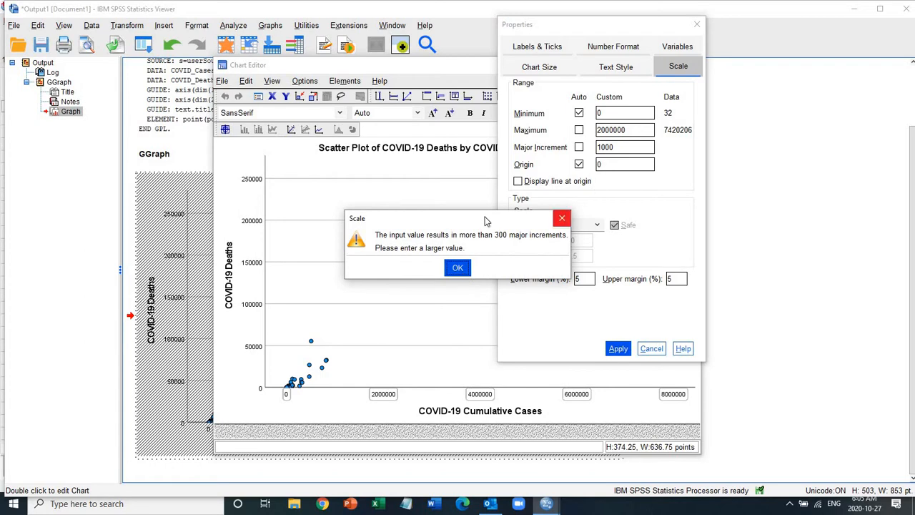
left_click(461, 266)
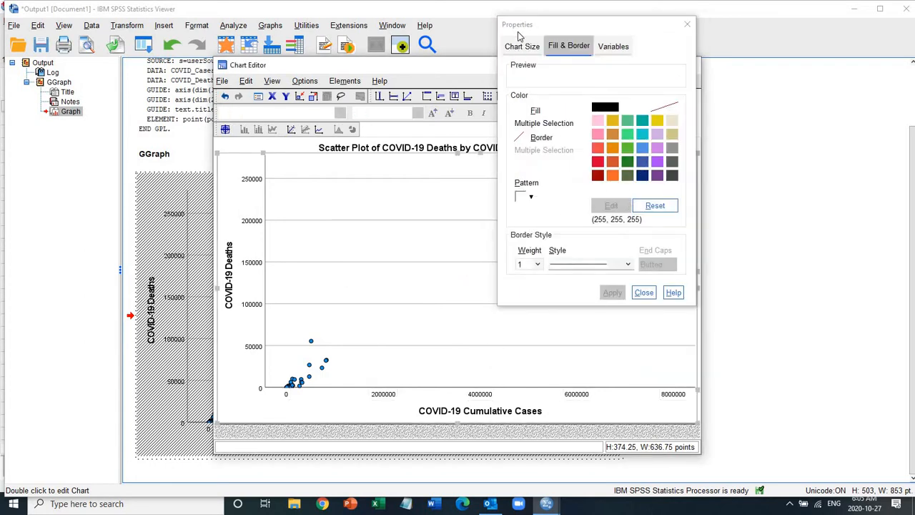
left_click(644, 293)
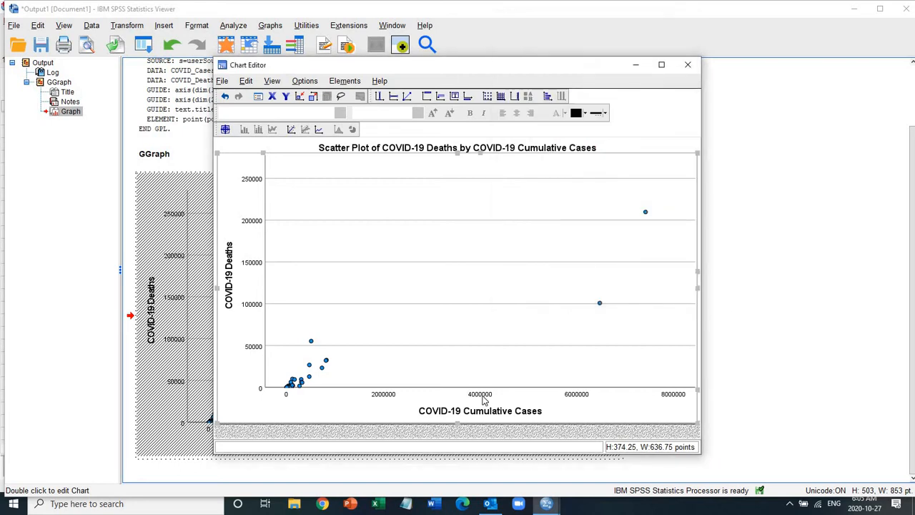
Set the x-axis maximum of the scatter plot to 2000000 and close the axis properties.
double_click(483, 395)
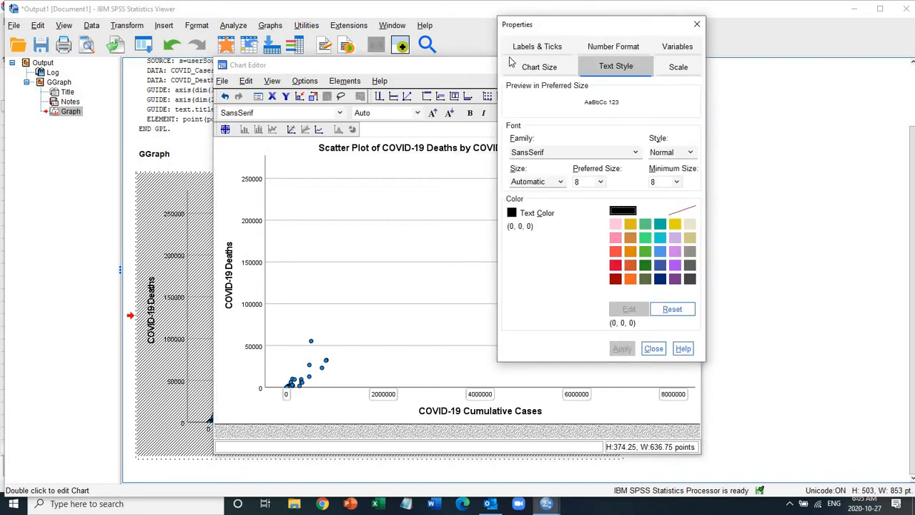
left_click(687, 68)
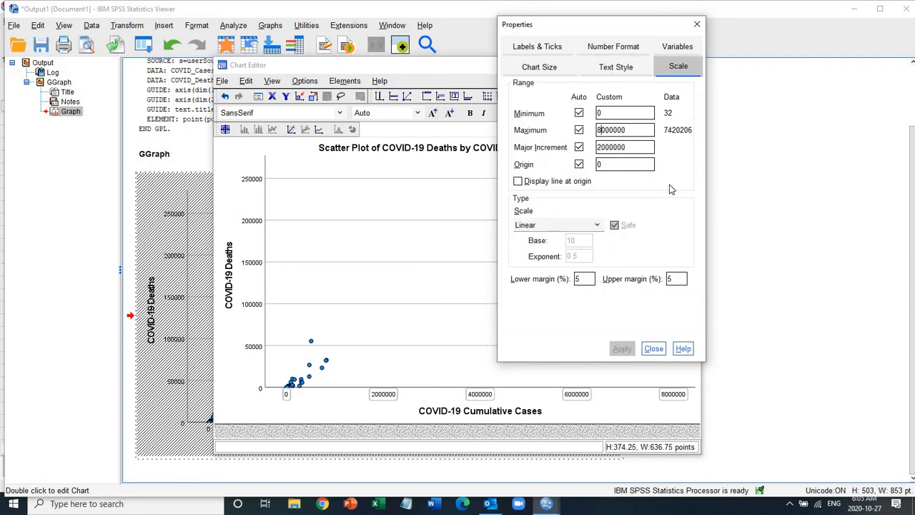
key("Delete")
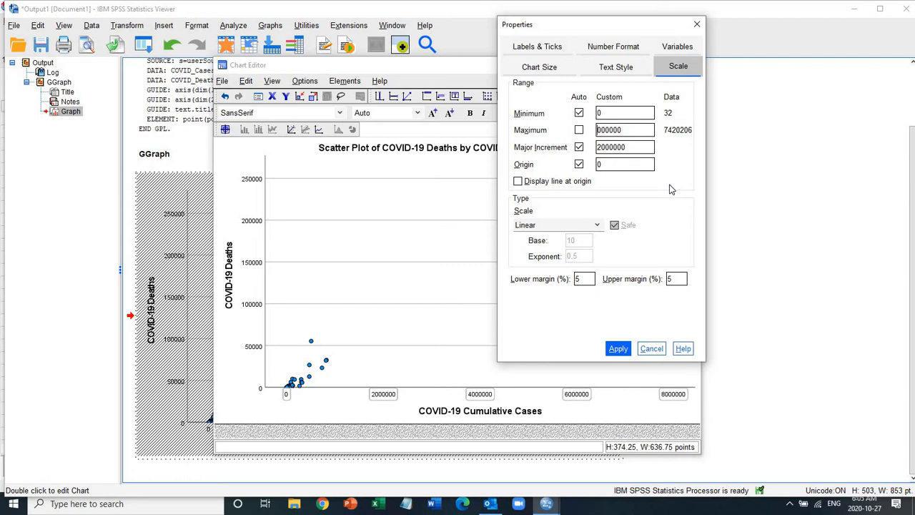
type("2")
left_click(619, 348)
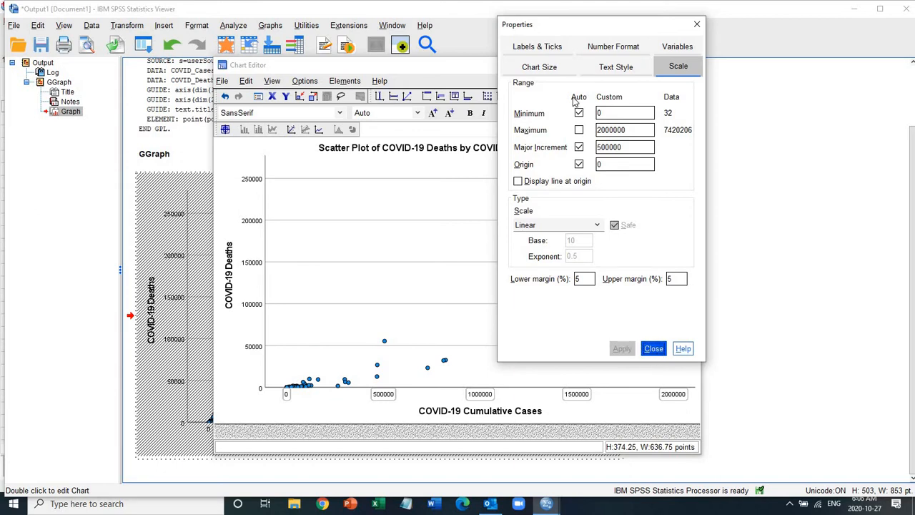
left_click(653, 349)
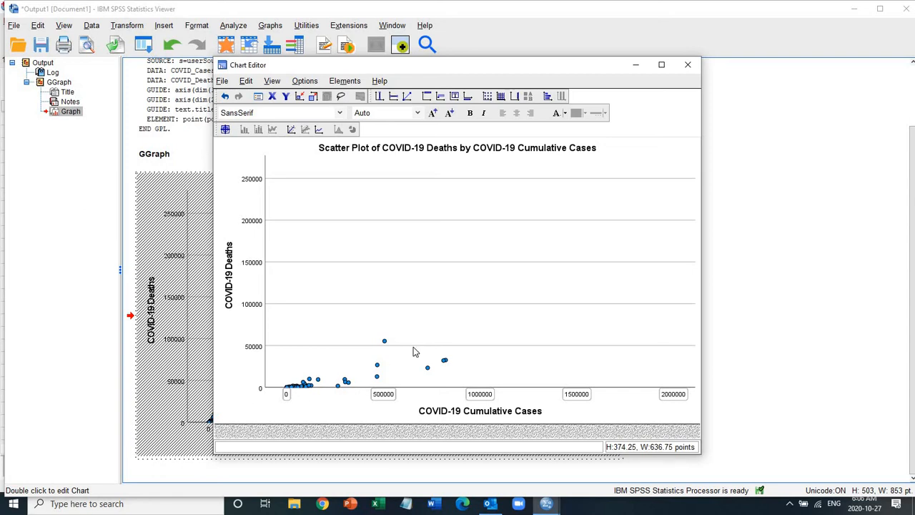
Set the y-axis maximum of the scatter plot to 100000 and close the Chart Editor.
double_click(249, 265)
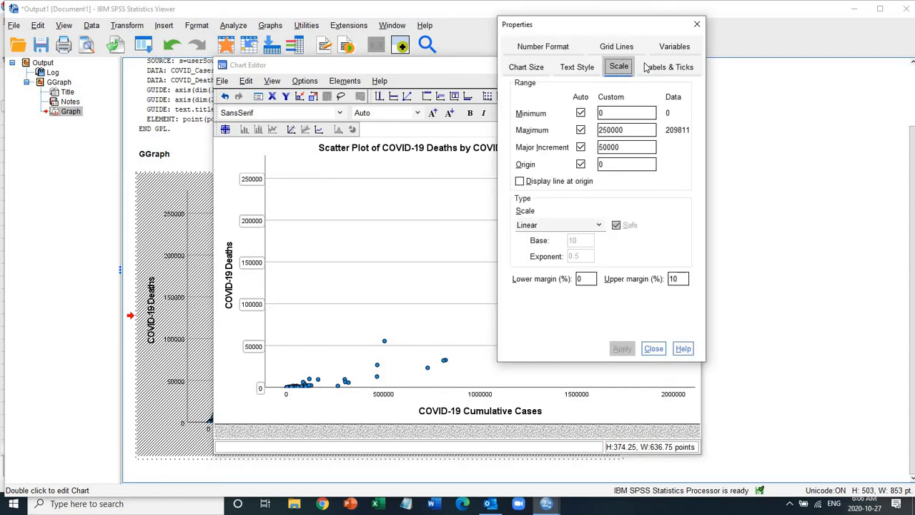
left_click(608, 130)
key("BackSpace")
key("BackSpace")
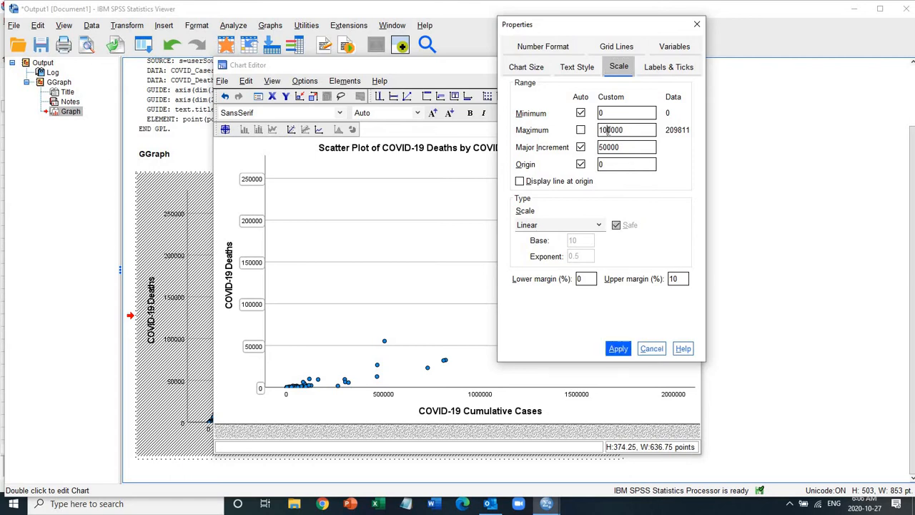
type("10")
left_click(621, 348)
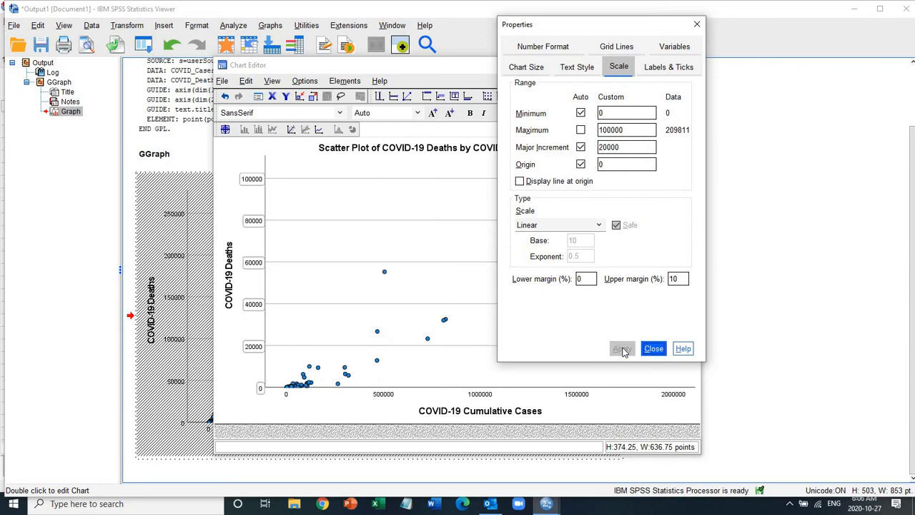
left_click(654, 349)
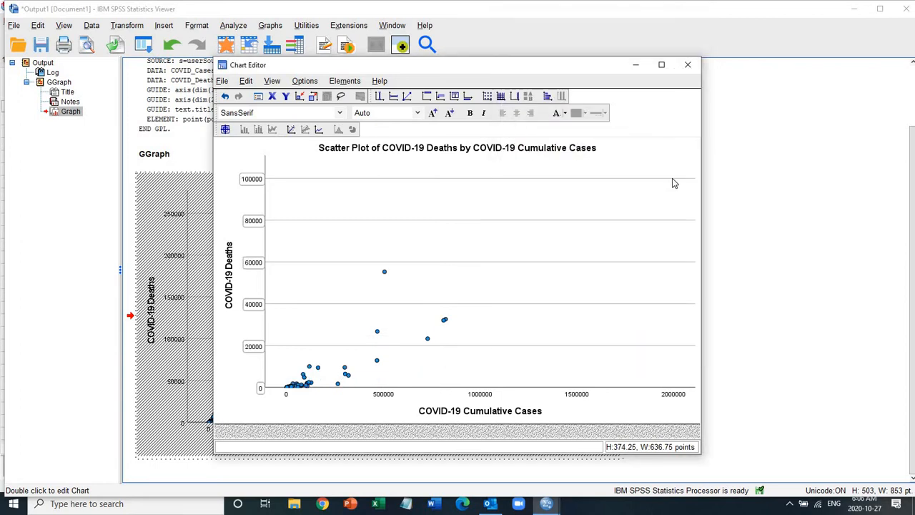
left_click(687, 64)
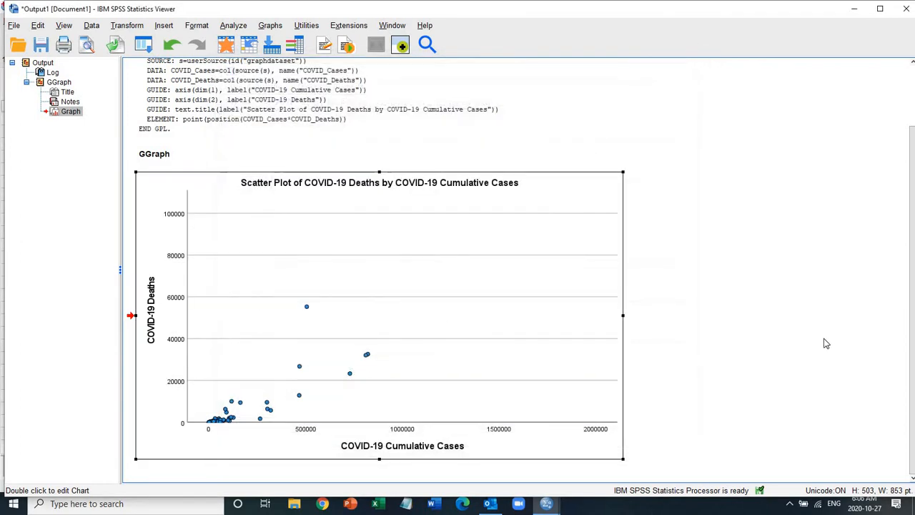
Delete the log with the GGRAPH syntax above the scatter plot from the output.
left_click(825, 343)
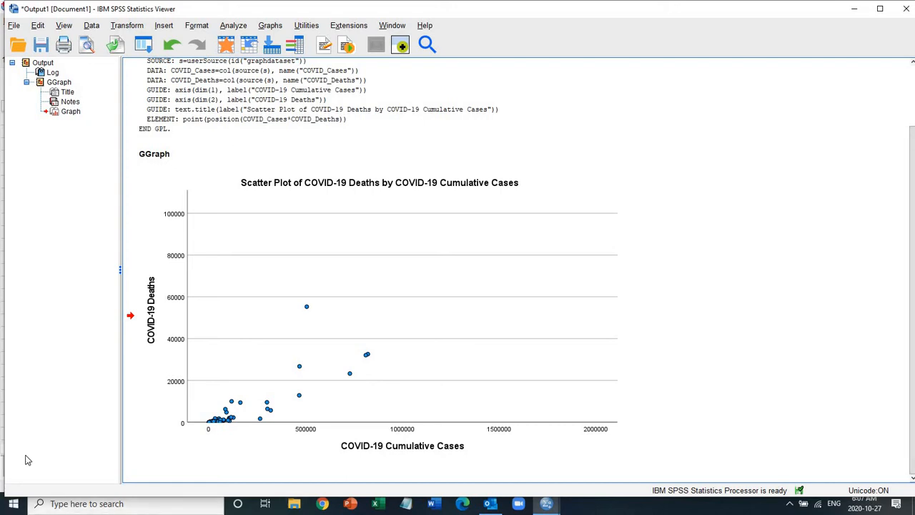
left_click(229, 421)
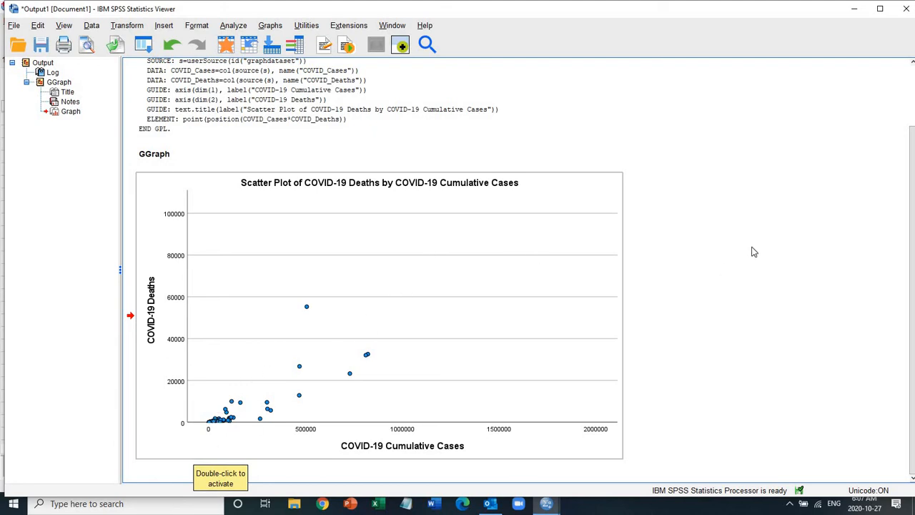
left_click(334, 134)
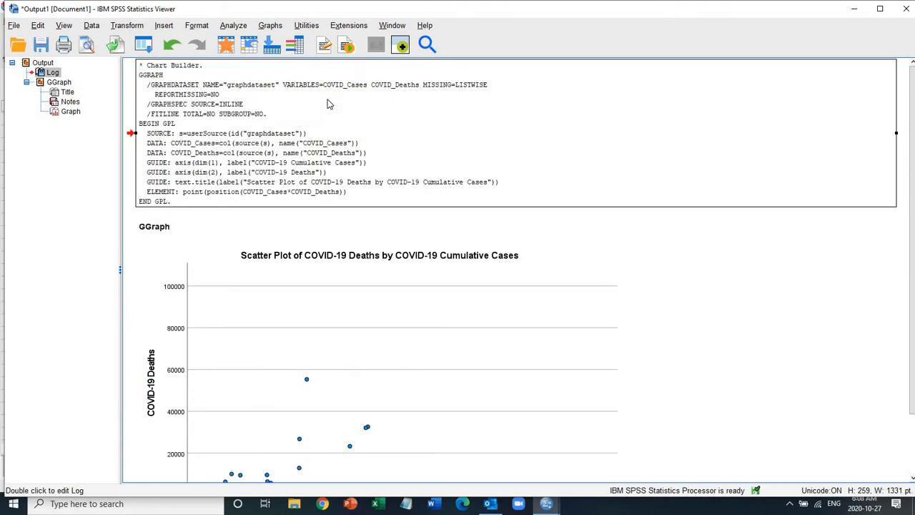
key("Delete")
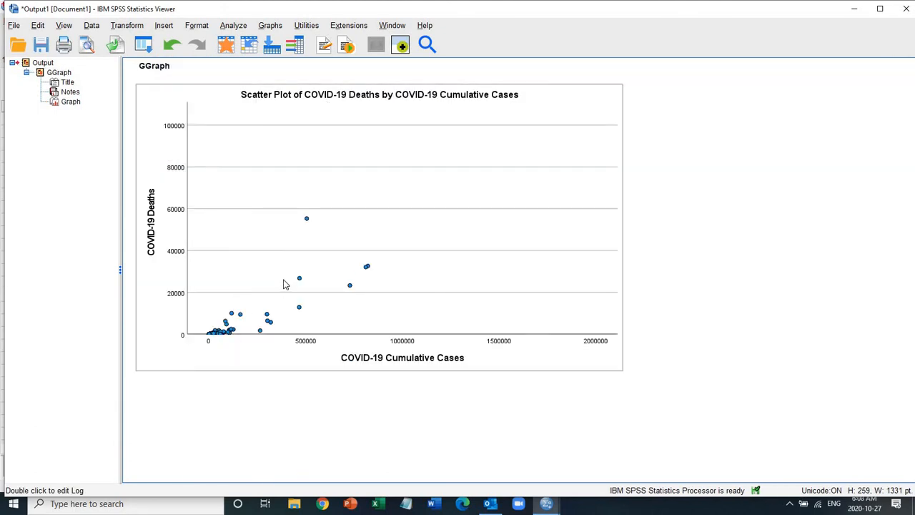
left_click(184, 390)
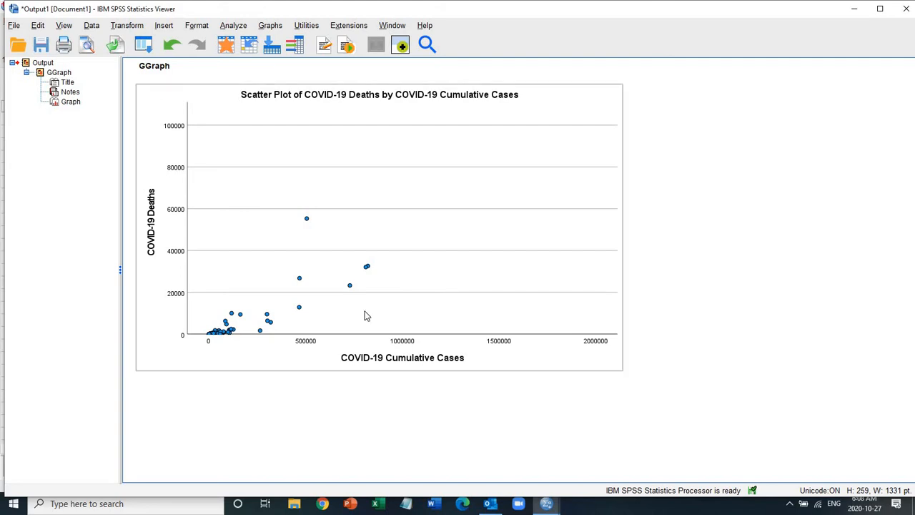
Start a bivariate correlation, reset its previous settings, and add COVID-19 Deaths and COVID-19 Cumulative Cases as the variables.
left_click(240, 26)
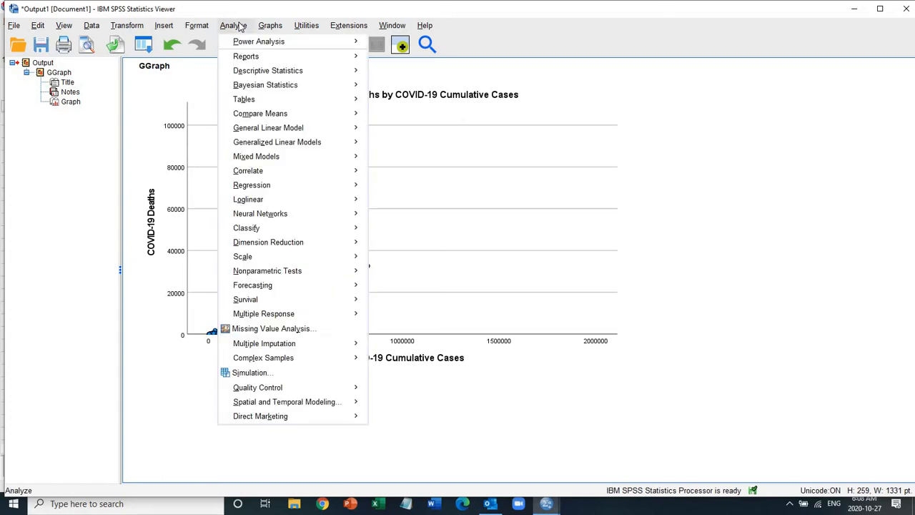
mouse_move(325, 170)
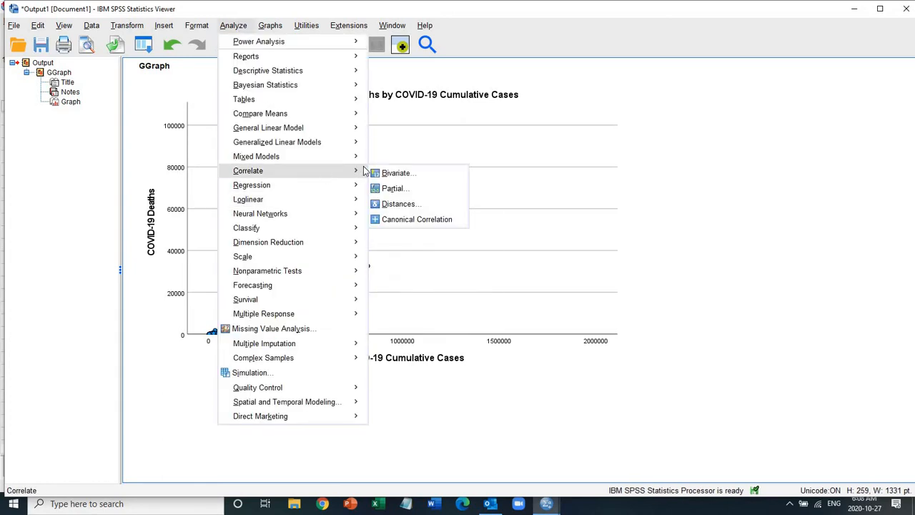
left_click(415, 174)
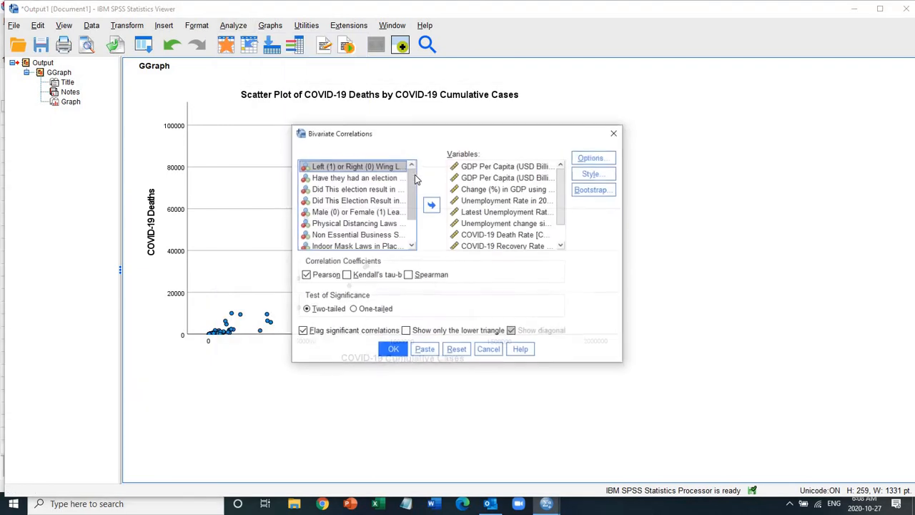
left_click(456, 349)
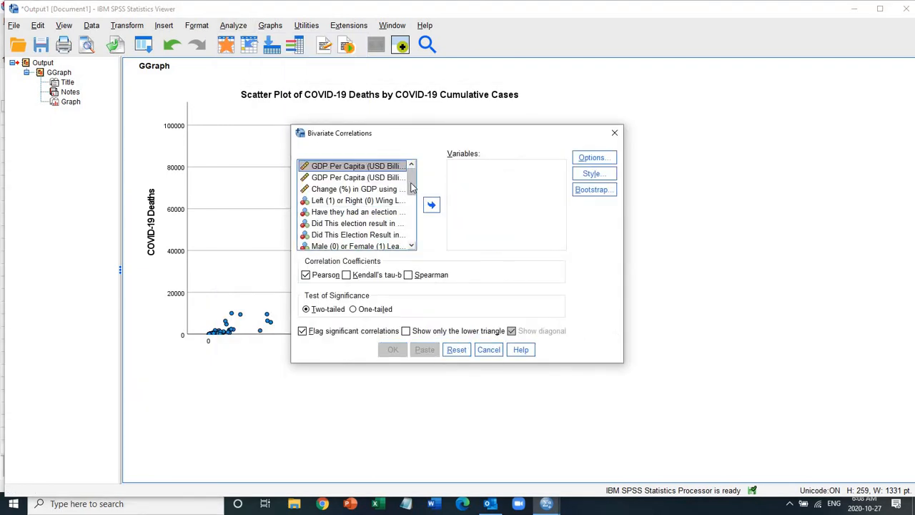
left_click_drag(411, 187, 415, 227)
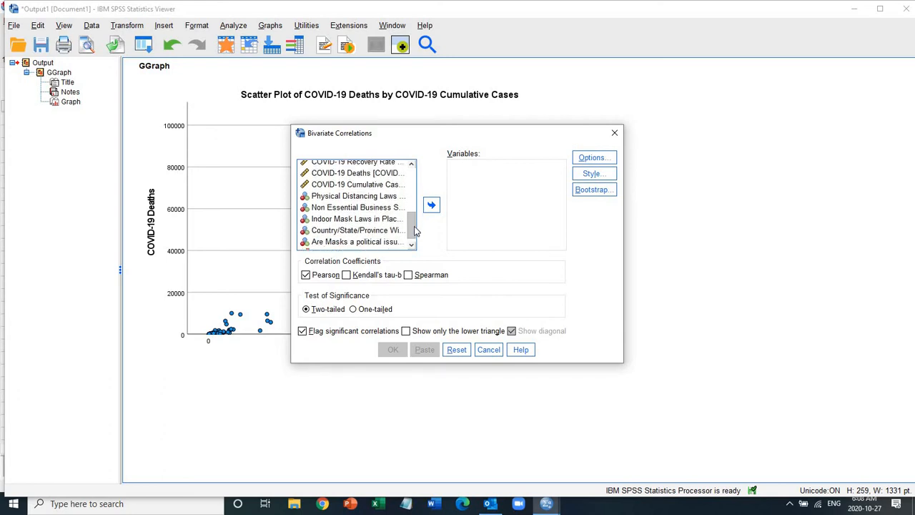
double_click(366, 173)
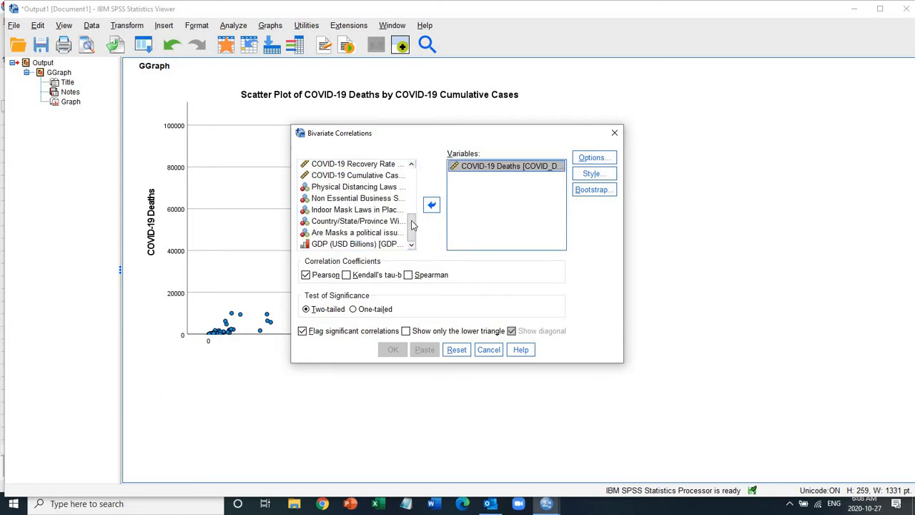
left_click(382, 177, "shift")
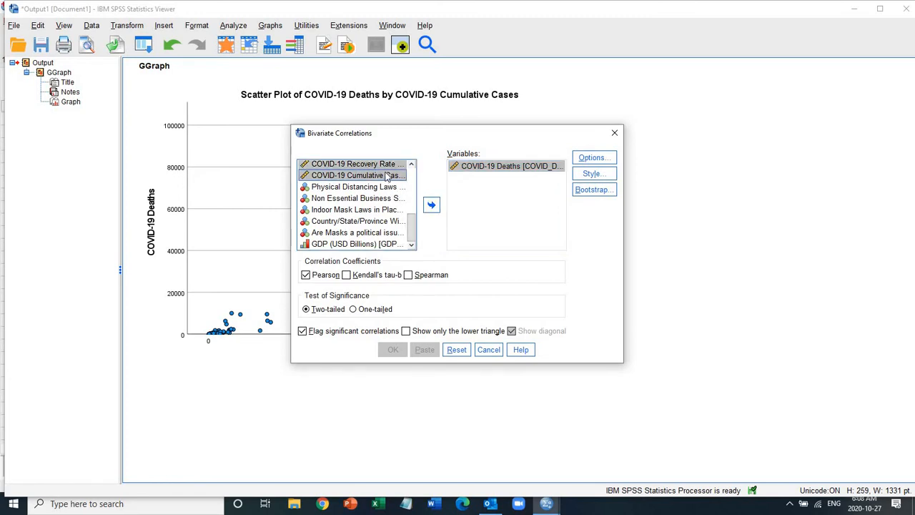
left_click(431, 205)
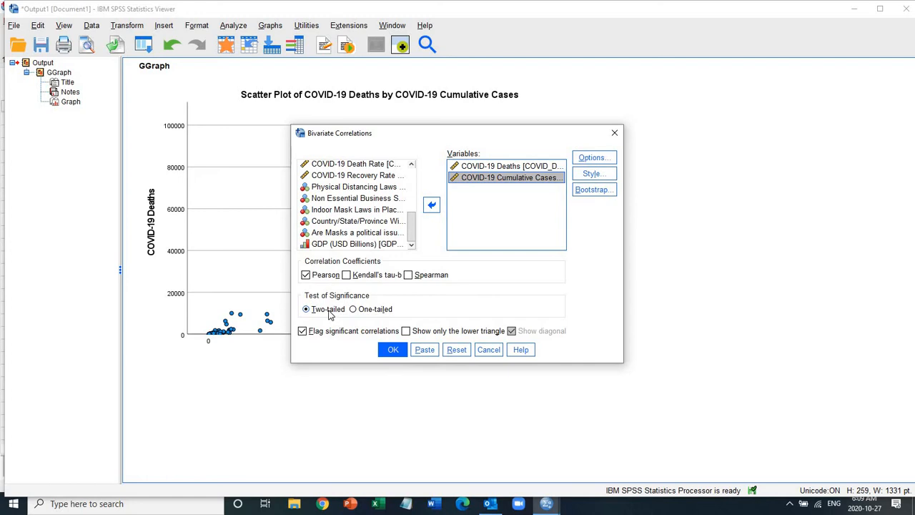
Keep the significance test two-tailed and include means and standard deviations in the correlation options.
left_click(354, 310)
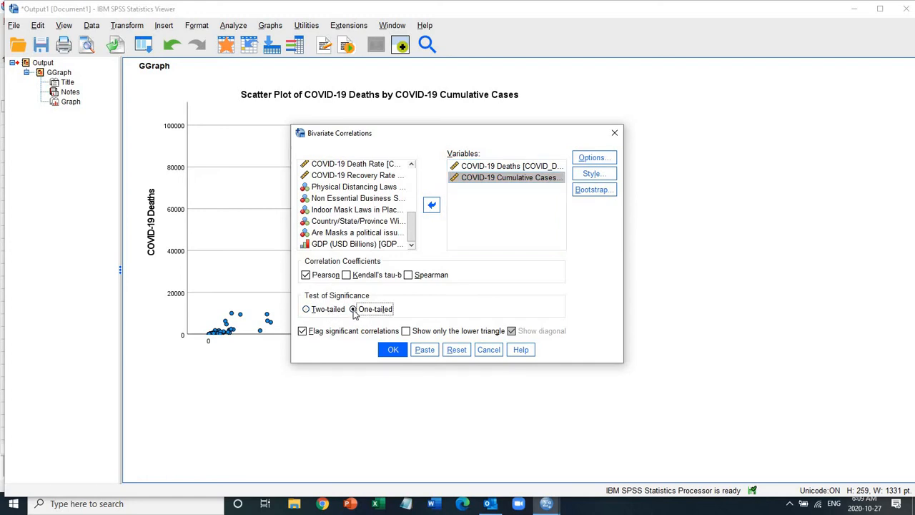
left_click(305, 312)
left_click(599, 158)
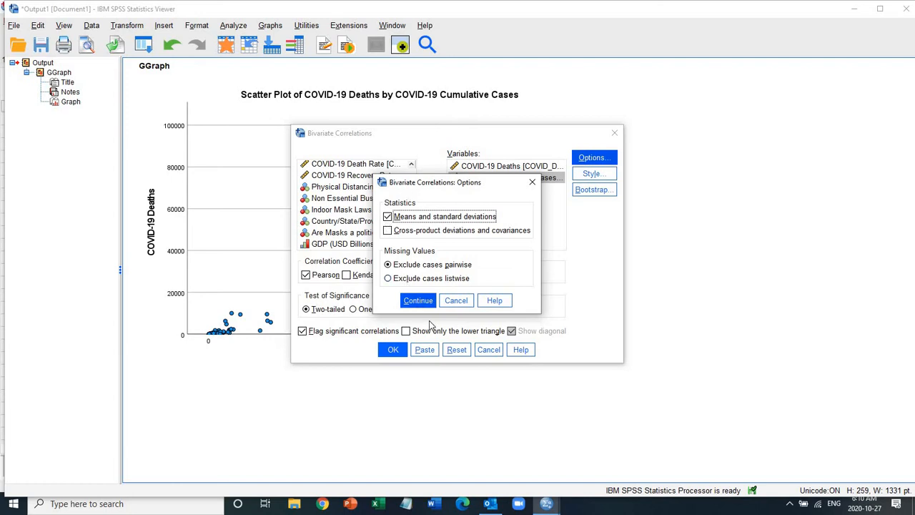
left_click(419, 301)
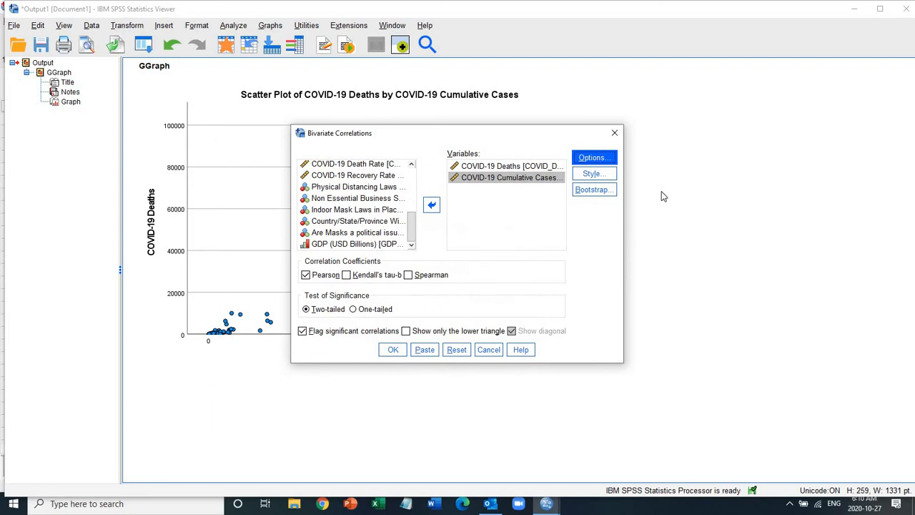
Examine the table style conditions and the bootstrapping settings of the correlation without applying any changes.
left_click(607, 178)
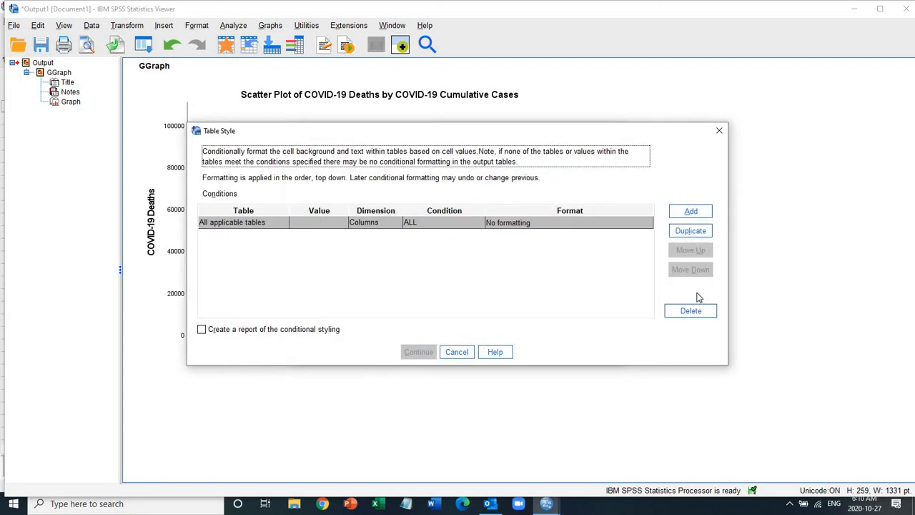
left_click(721, 131)
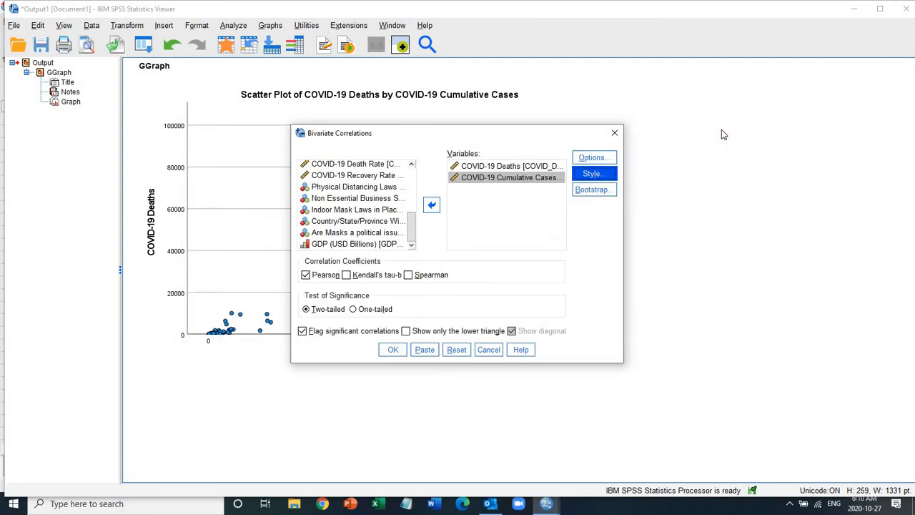
left_click(593, 189)
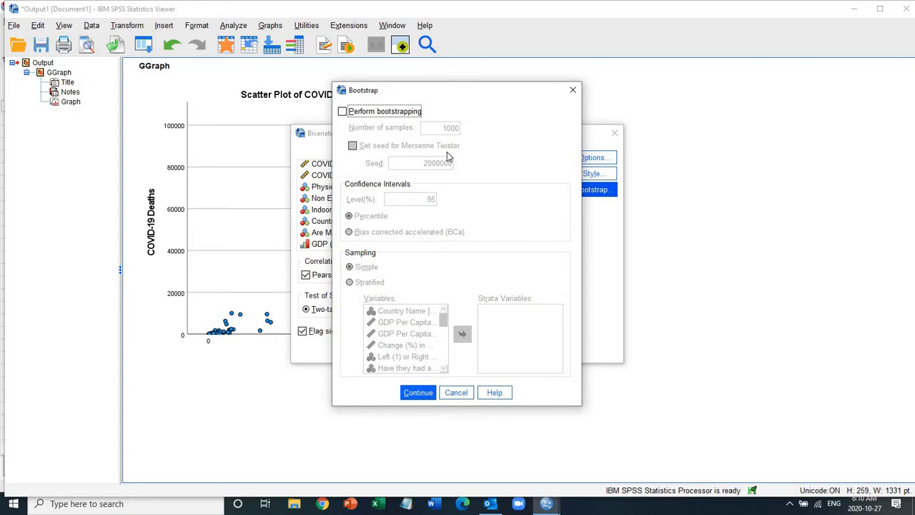
left_click(343, 113)
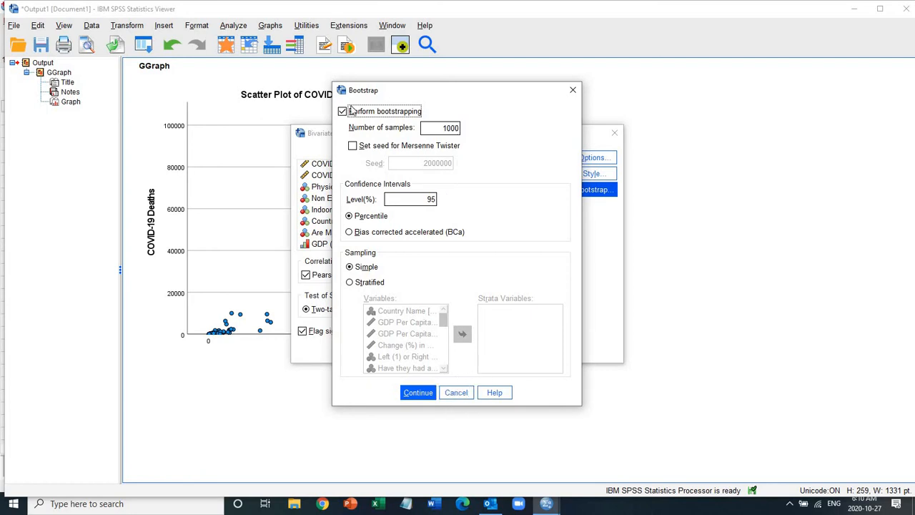
left_click(342, 111)
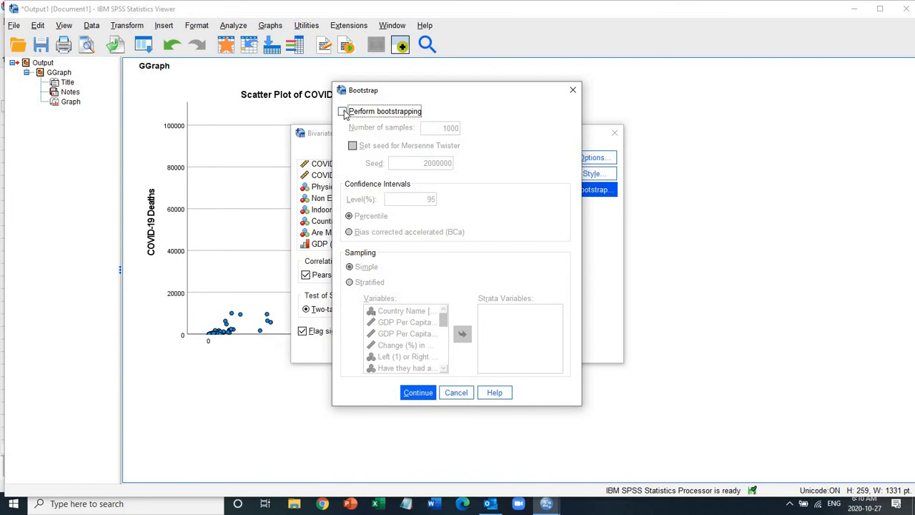
left_click(456, 393)
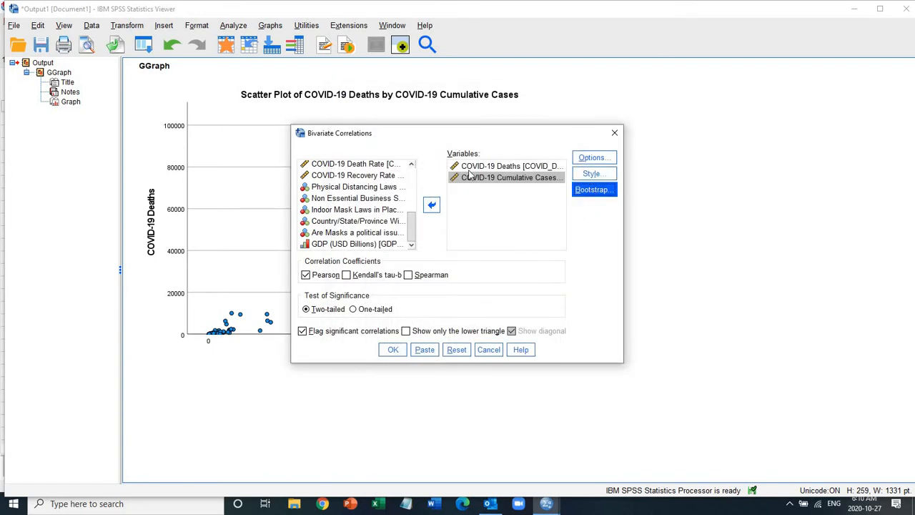
Recheck the correlation options and make sure means and standard deviations are selected.
left_click(592, 158)
left_click(416, 217)
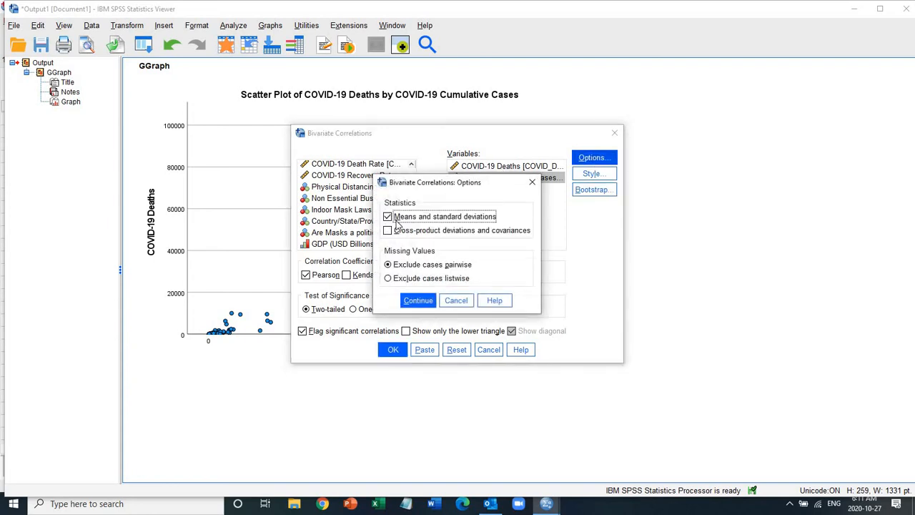
left_click(420, 300)
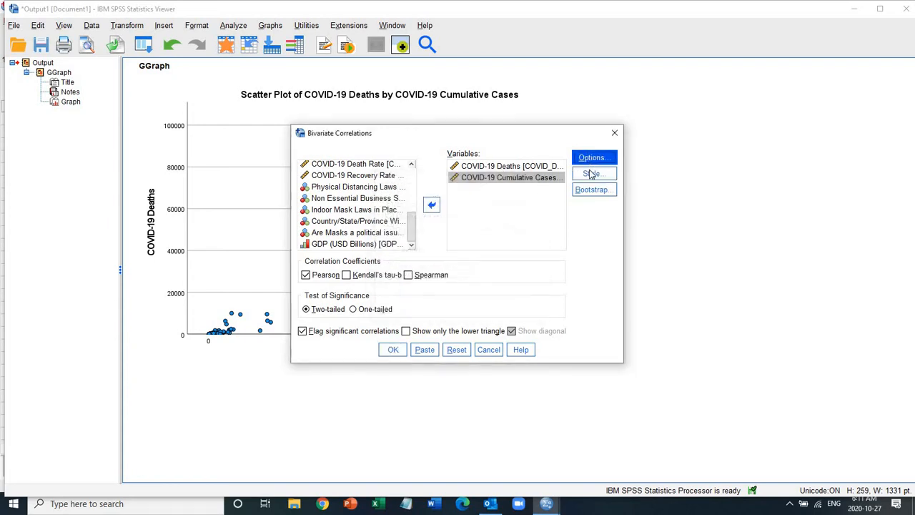
left_click(594, 180)
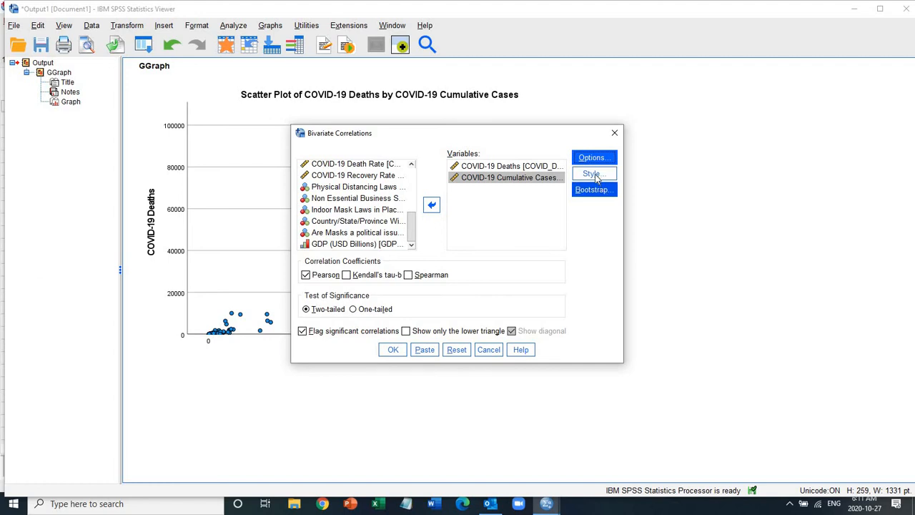
Run the bivariate correlation and review the Descriptive Statistics table for COVID-19 deaths and cumulative cases.
left_click(392, 351)
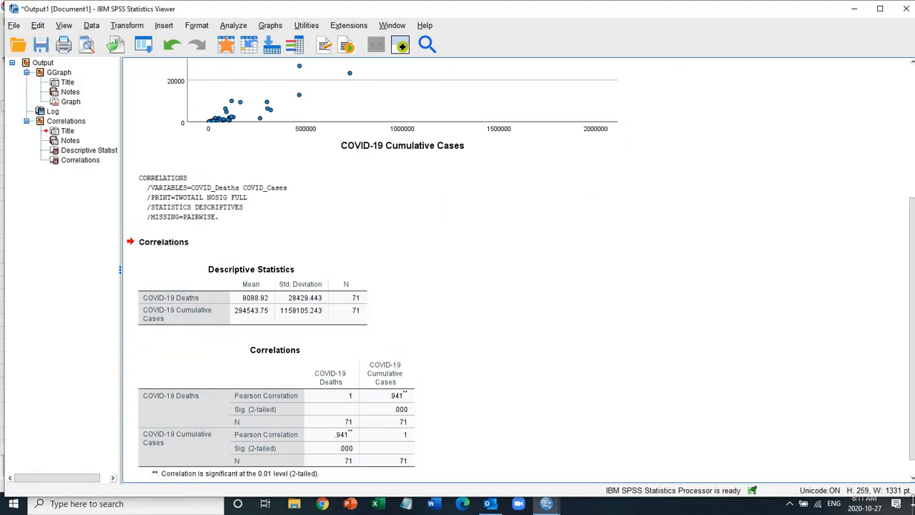
left_click(911, 477)
left_click(911, 477)
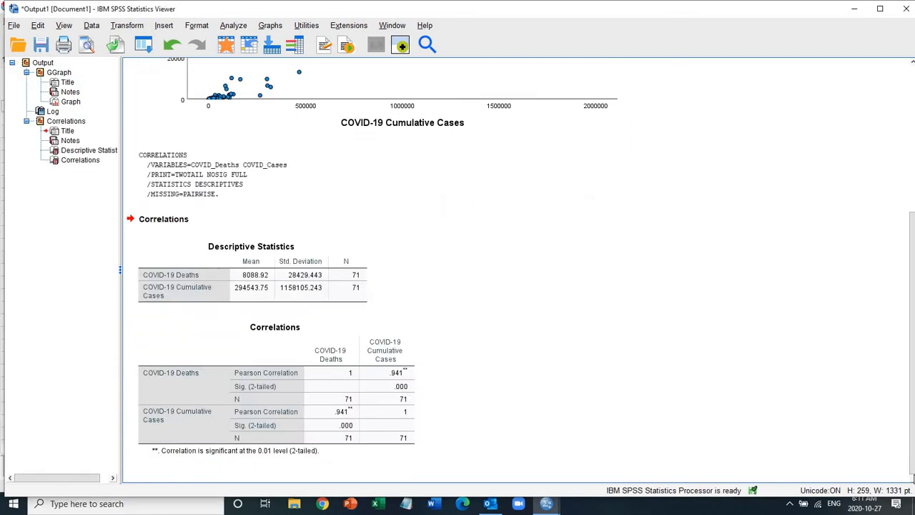
left_click(266, 275)
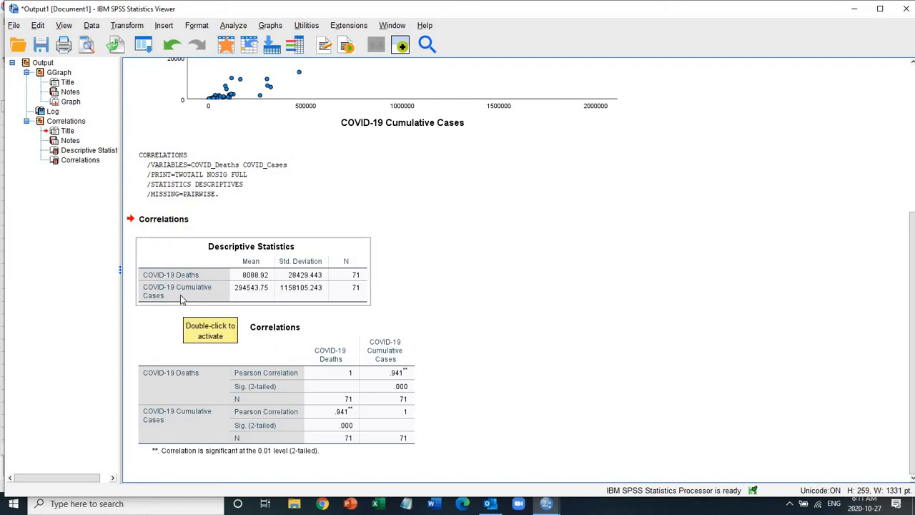
left_click(250, 297)
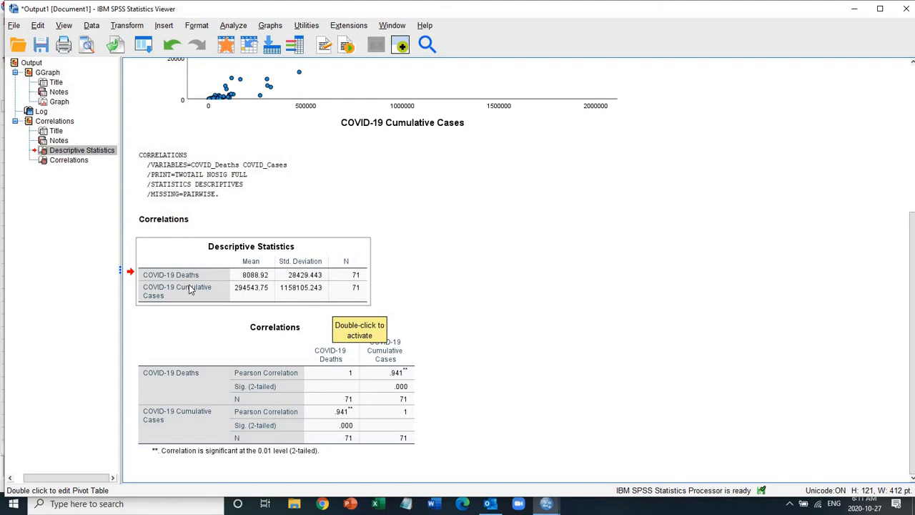
left_click(233, 278)
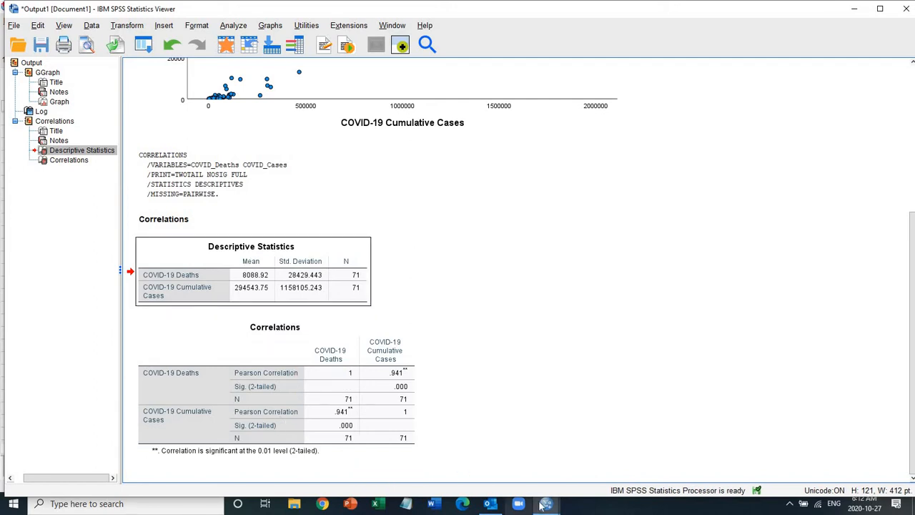
Switch to the variable definitions of the Coronavirus.sav dataset and widen the Name column so full variable names fit.
mouse_move(547, 506)
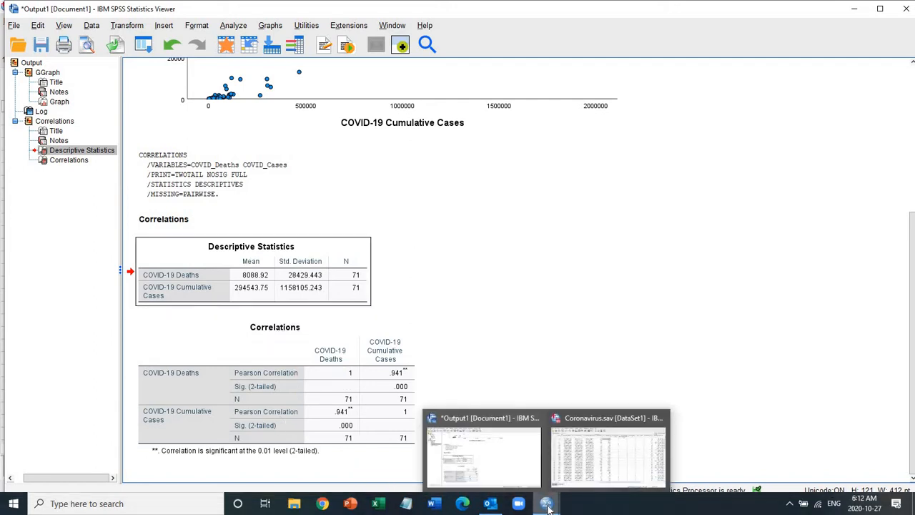
left_click(581, 470)
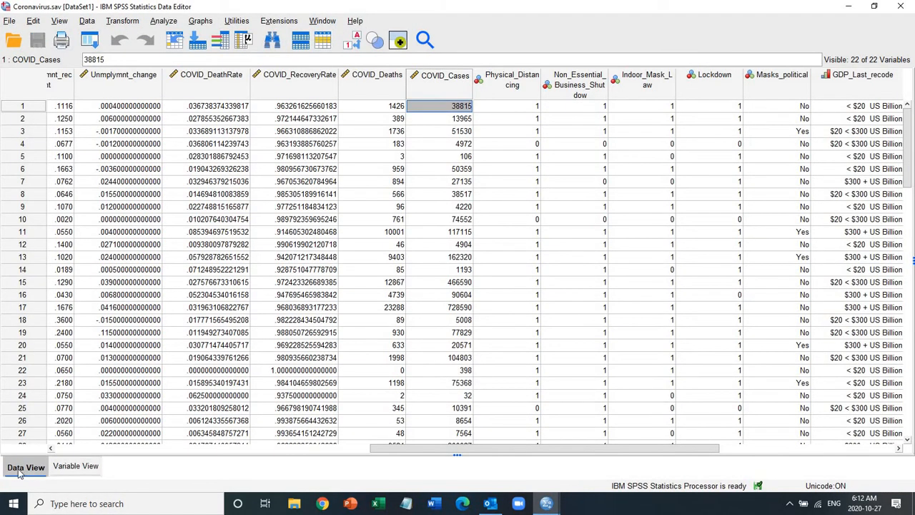
left_click(89, 468)
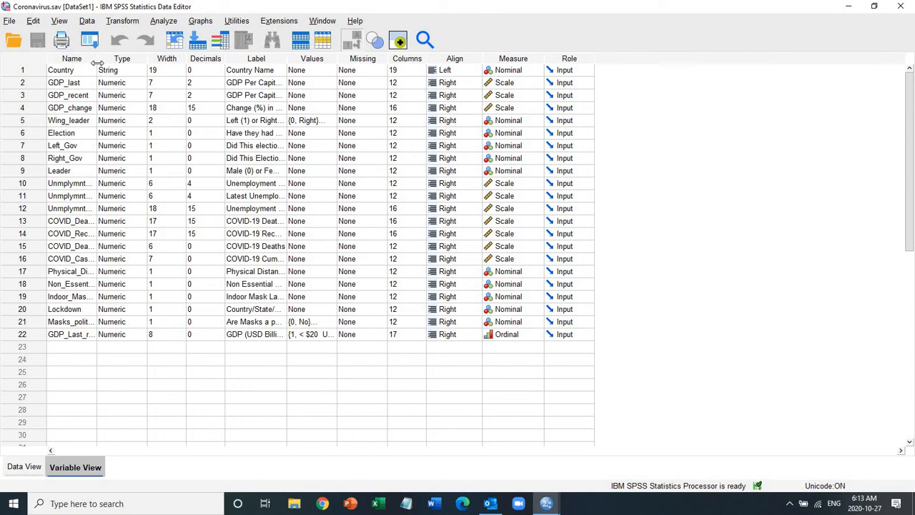
left_click_drag(97, 63, 143, 70)
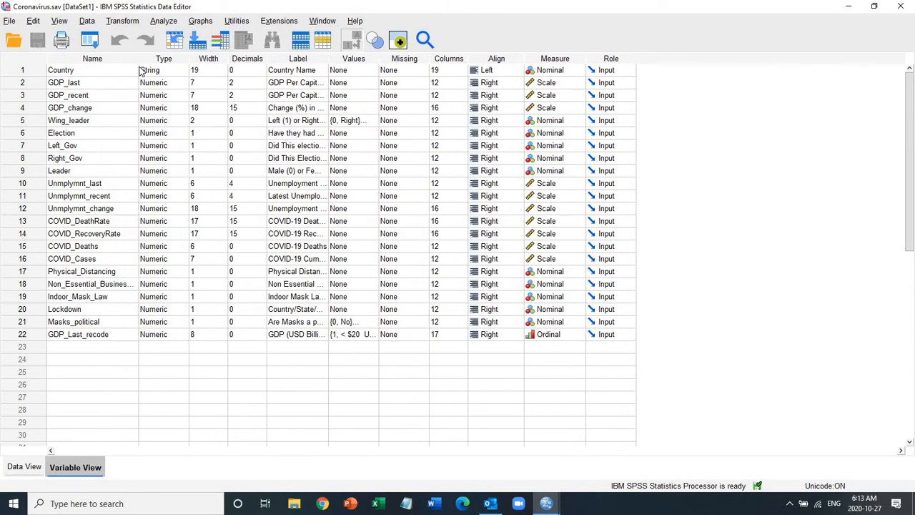
Try defining a discrete missing value for the COVID_Deaths variable, discarding the entry without applying it.
left_click(87, 246)
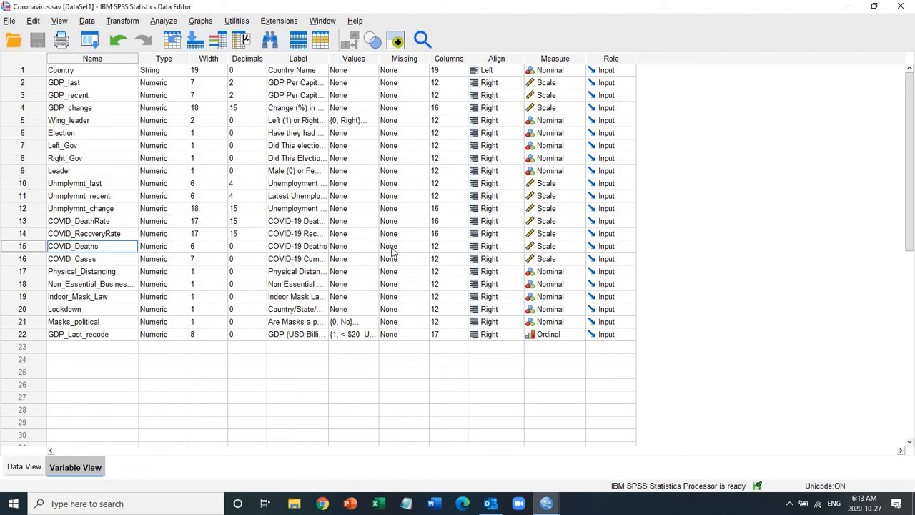
left_click(414, 247)
left_click(425, 246)
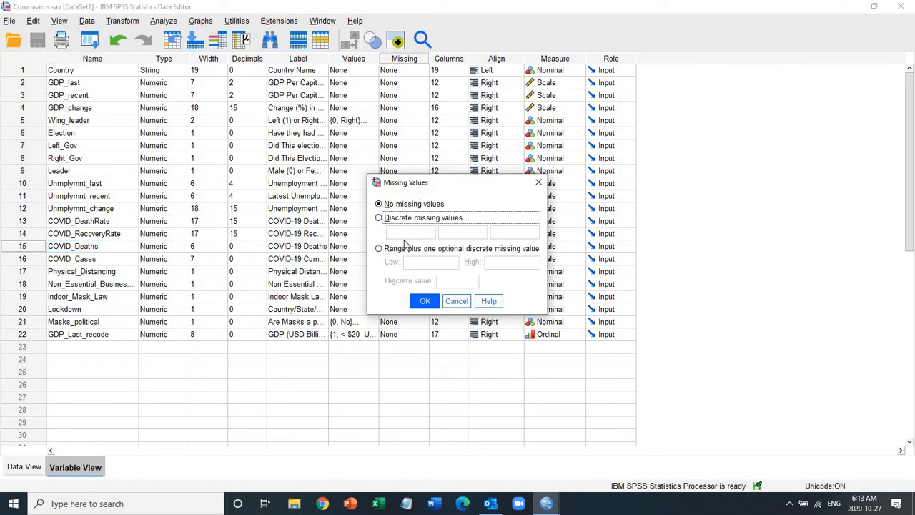
left_click(382, 218)
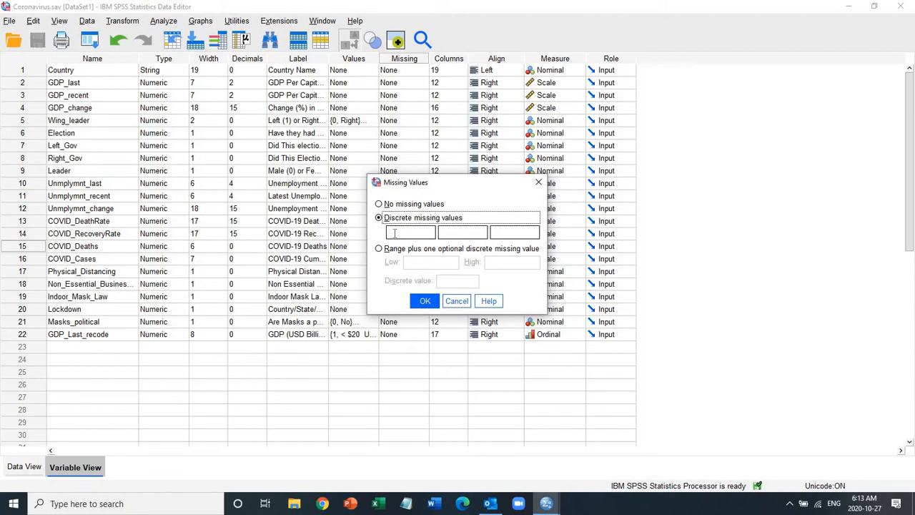
left_click(394, 233)
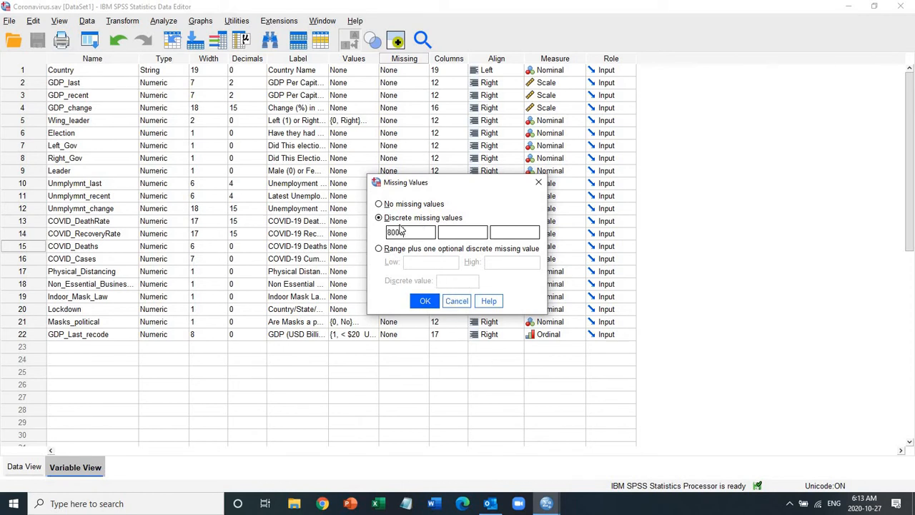
left_click(461, 306)
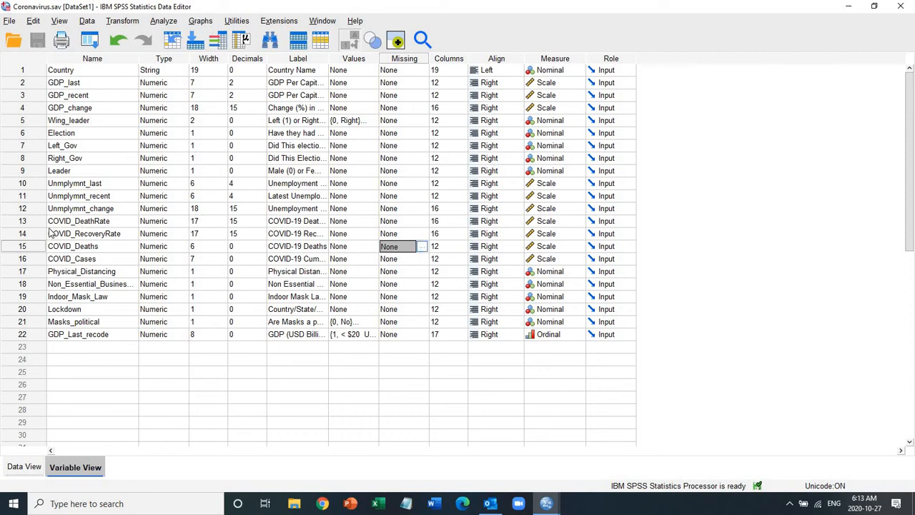
Try 1000 as a discrete missing value for COVID_Deaths, cancelling the definition.
left_click(421, 246)
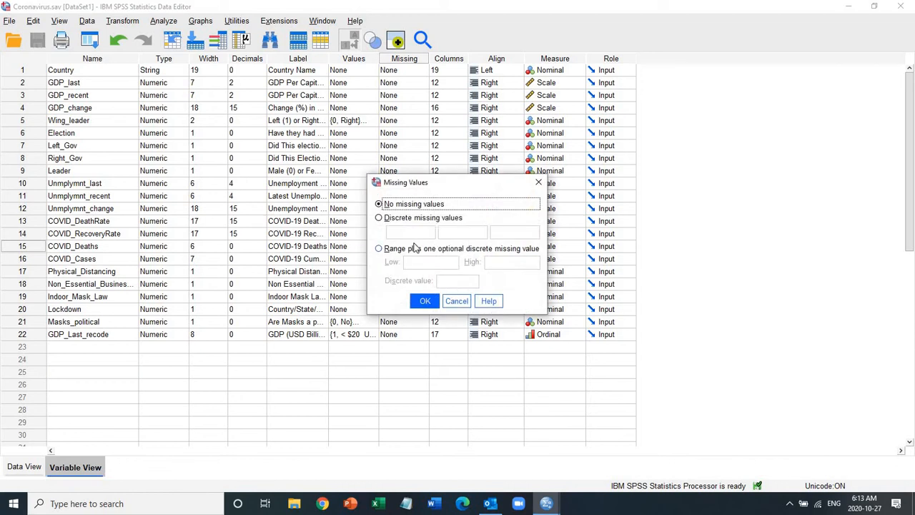
left_click(385, 219)
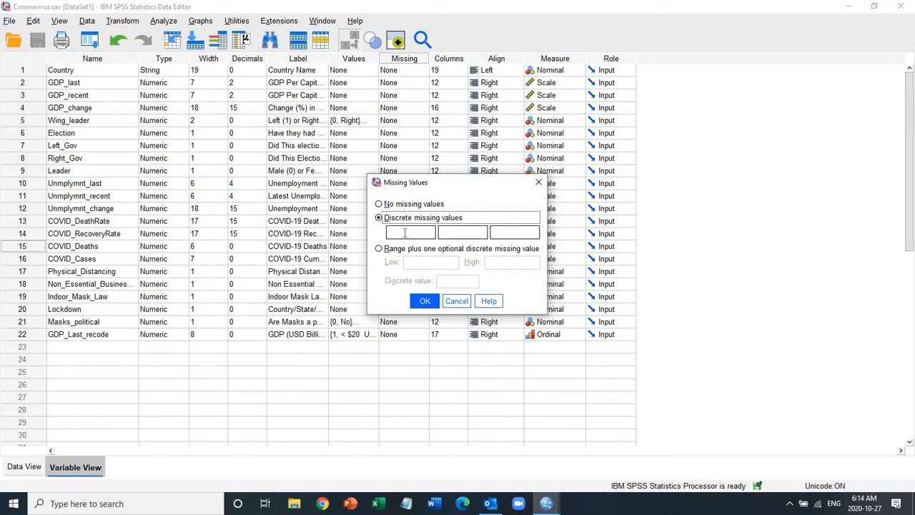
left_click(404, 232)
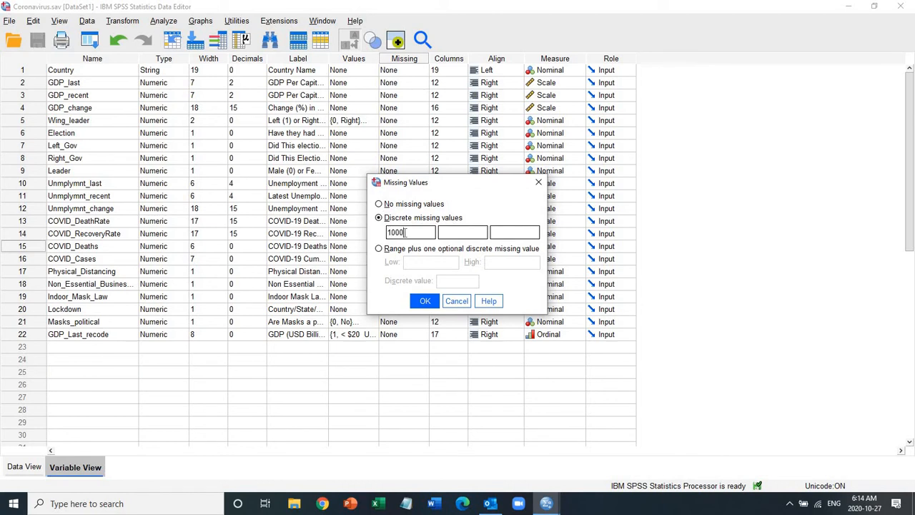
left_click(455, 303)
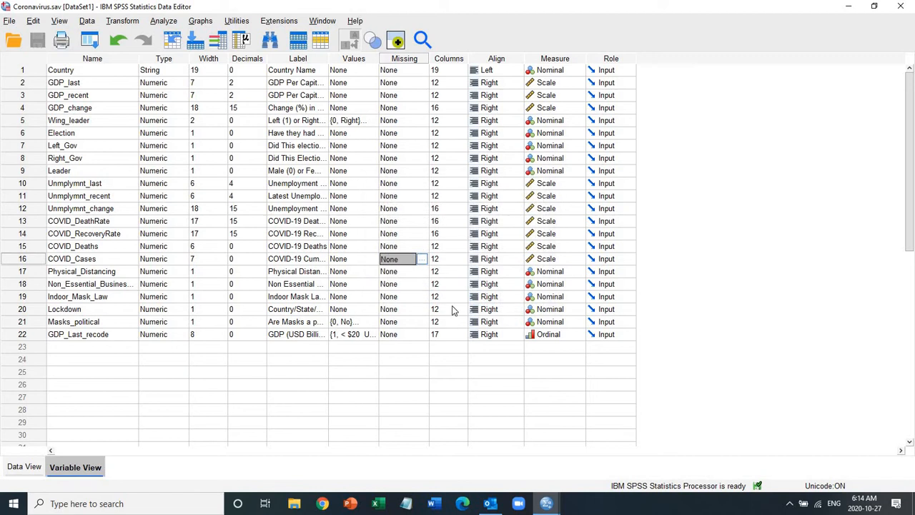
Check the missing-value settings of COVID_Deaths without changing them, and select the COVID_Deaths and COVID_Cases rows.
left_click(19, 248)
left_click(19, 258, "shift")
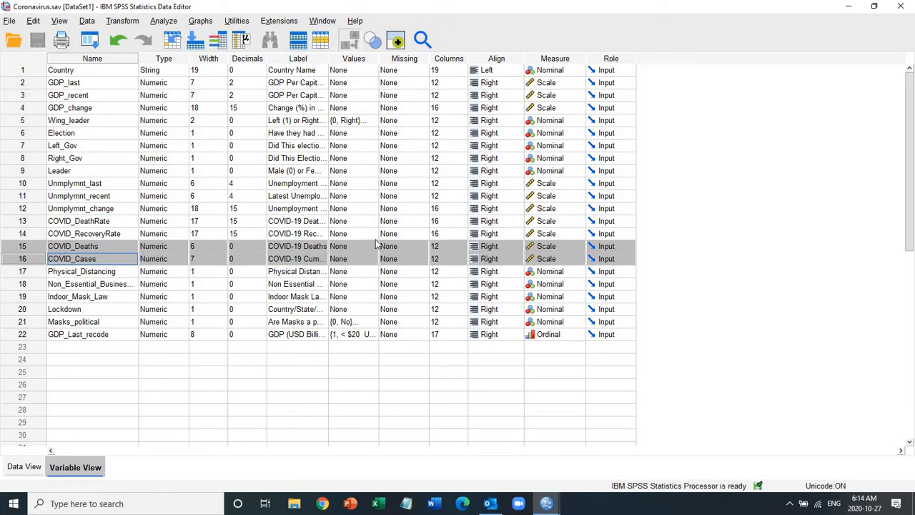
left_click(428, 247)
left_click(424, 247)
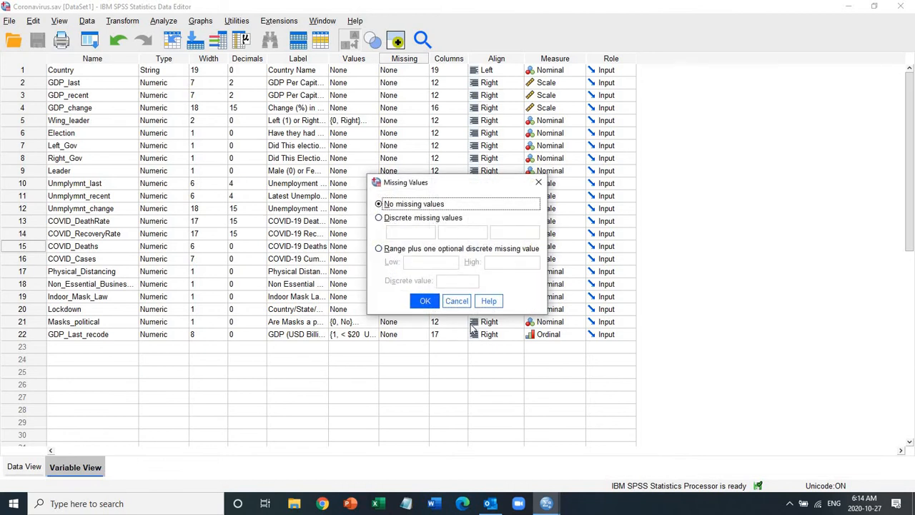
left_click(455, 300)
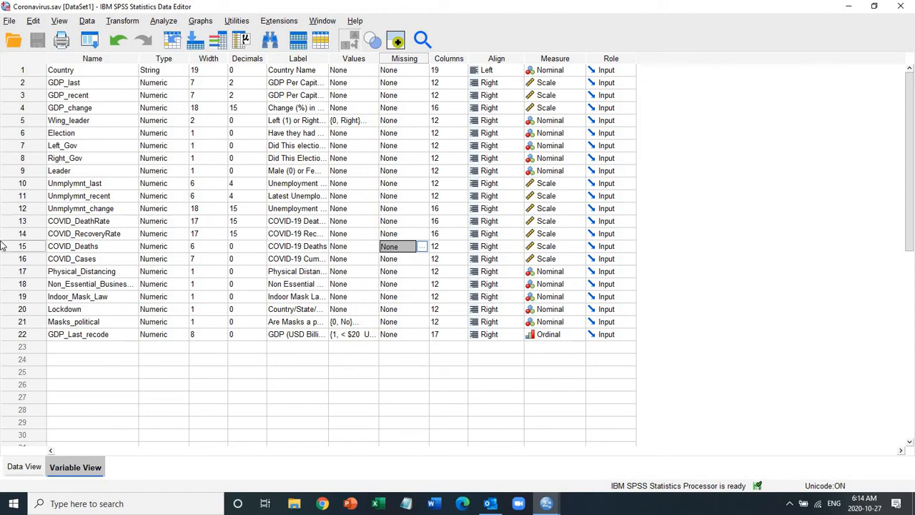
left_click_drag(16, 250, 19, 260)
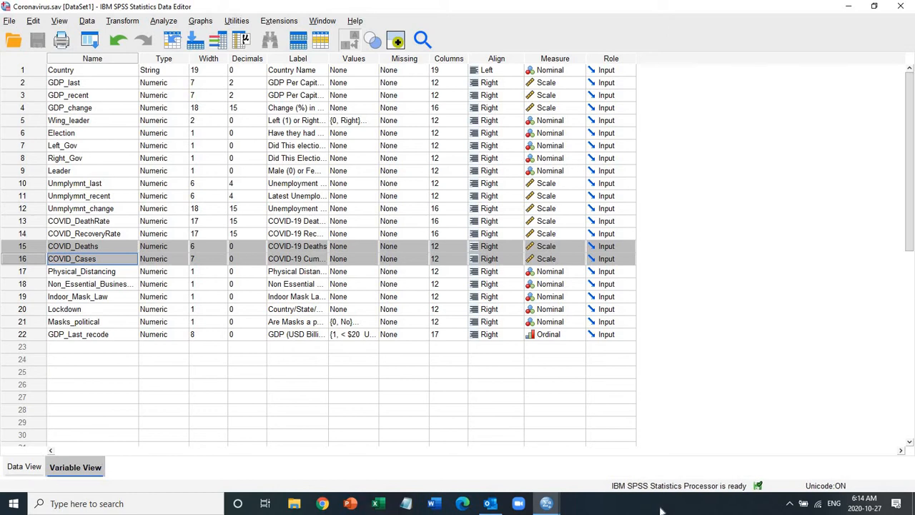
Return to the output document and examine the Correlations table for COVID-19 deaths and cumulative cases.
mouse_move(547, 505)
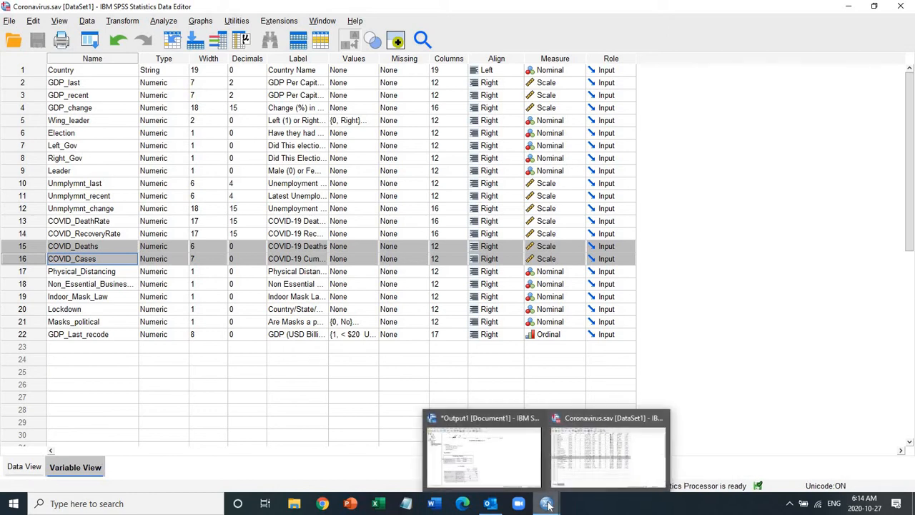
left_click(496, 466)
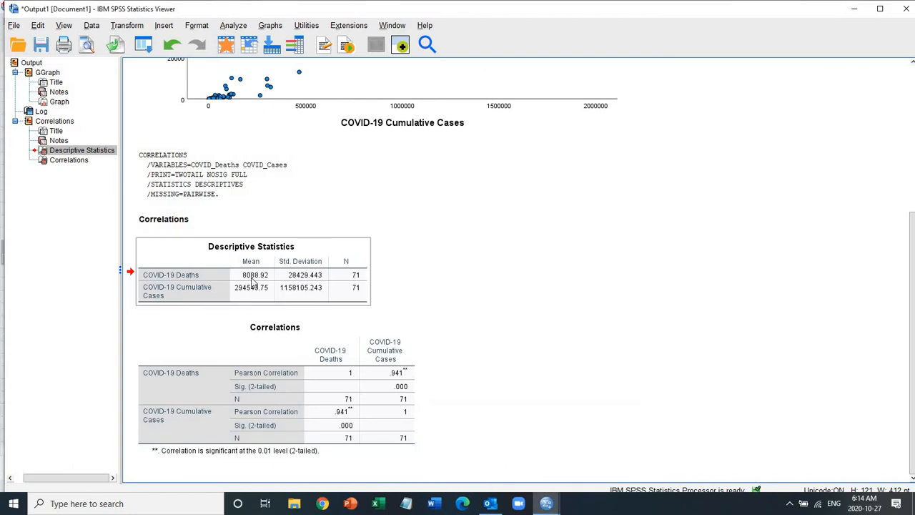
left_click(248, 332)
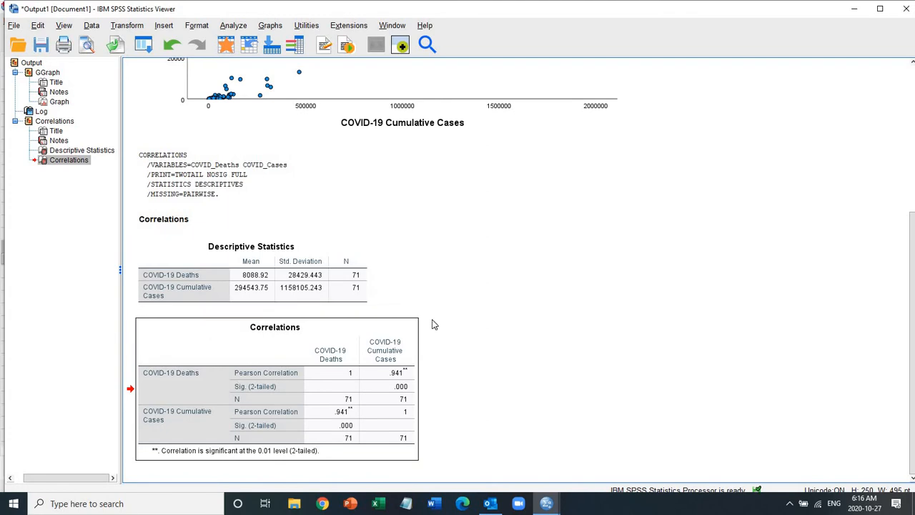
Rerun the bivariate correlation with GDP Per Capita (USD Billion) last and Unemployment change since March 2020 added, and select the new Correlations table.
left_click(232, 27)
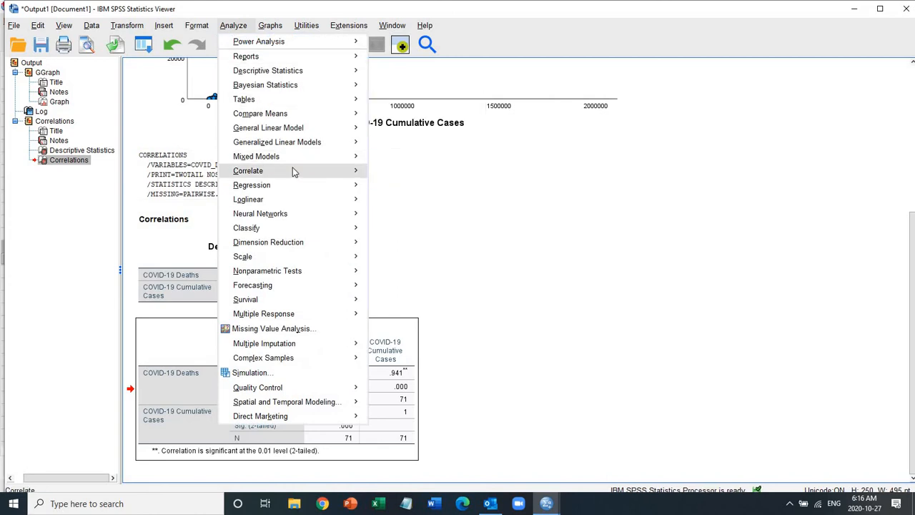
mouse_move(292, 170)
left_click(393, 174)
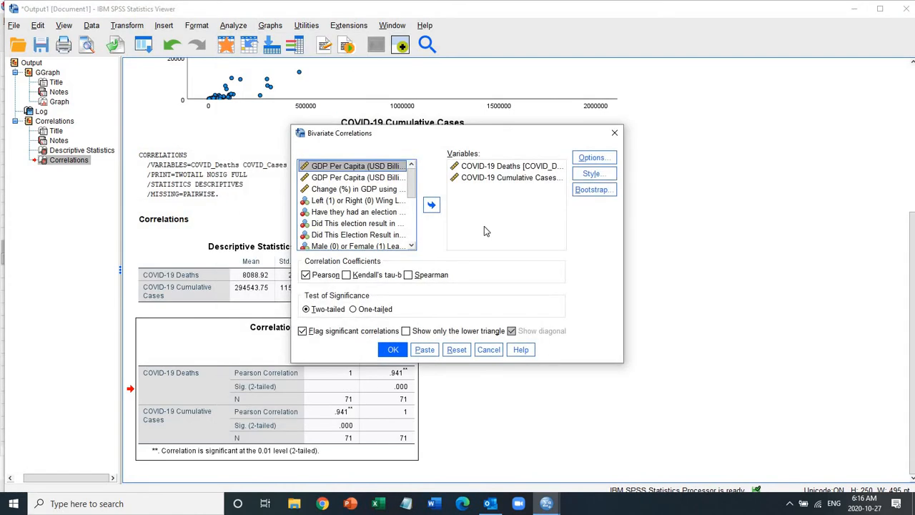
left_click(431, 206)
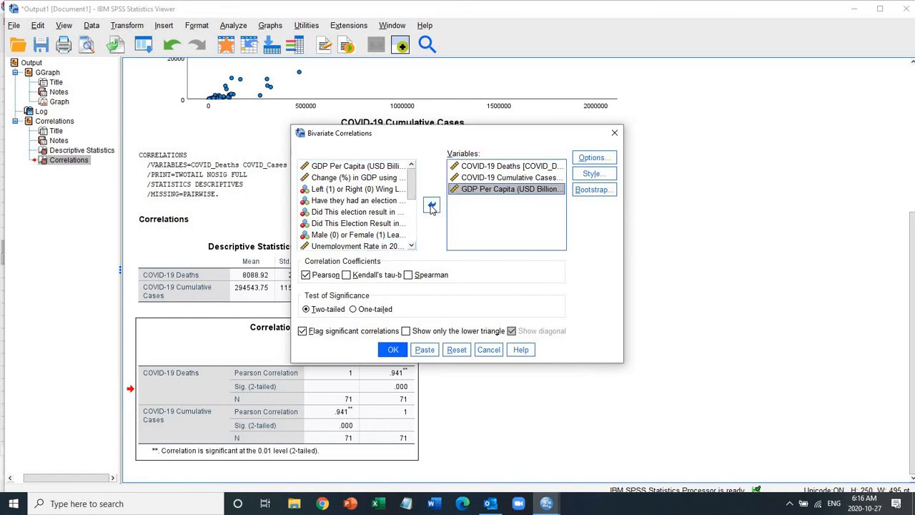
left_click(411, 241)
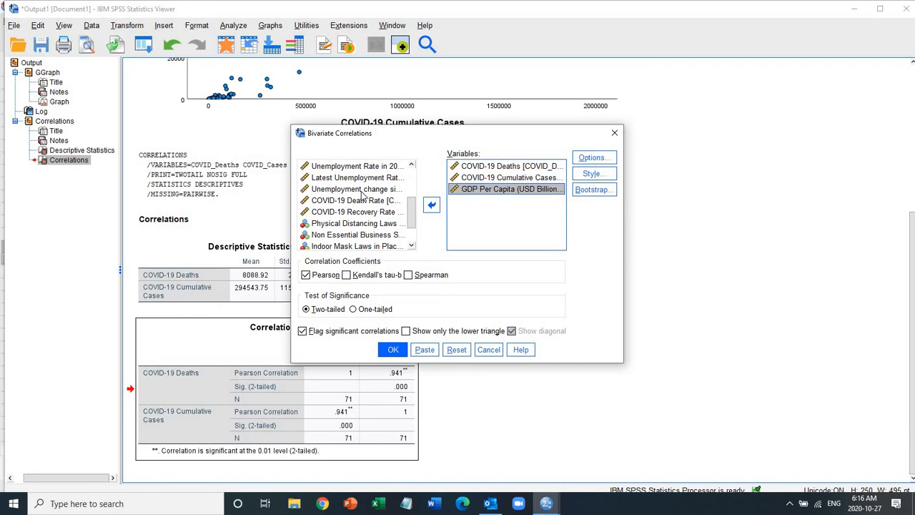
left_click(361, 191)
left_click(431, 206)
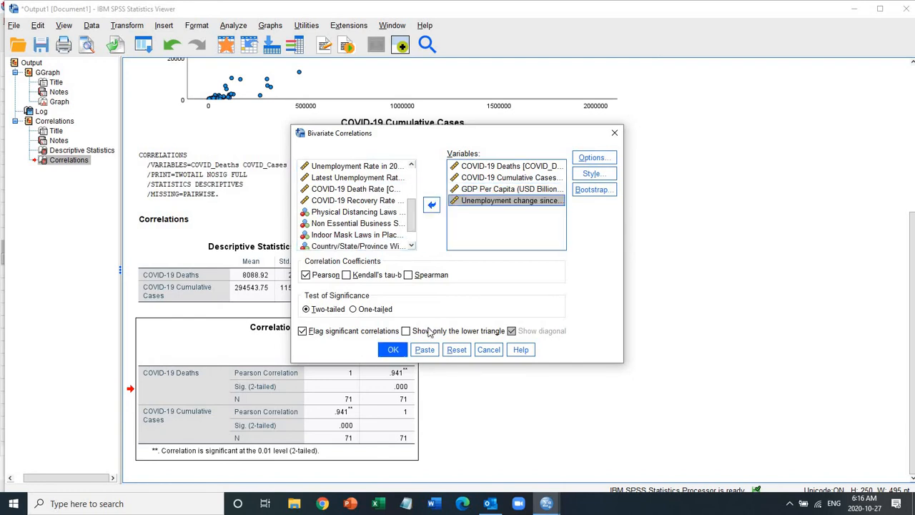
left_click(393, 349)
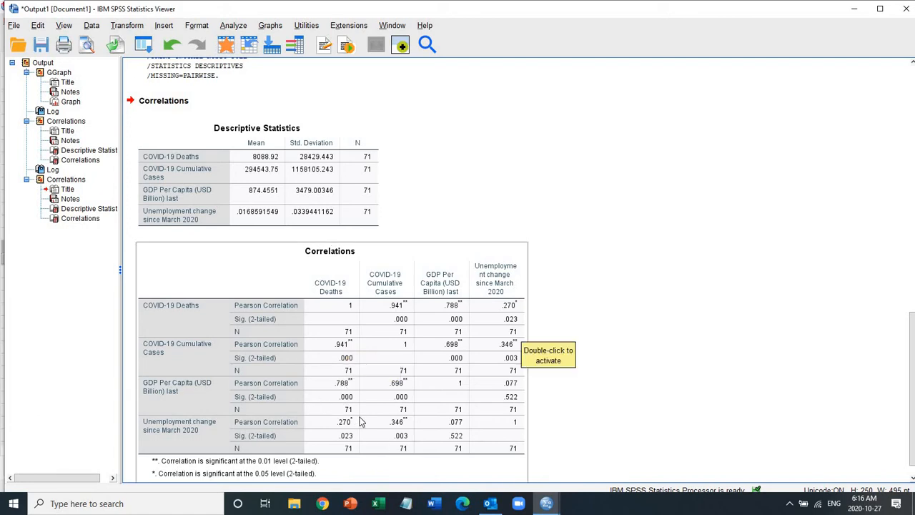
left_click(350, 390)
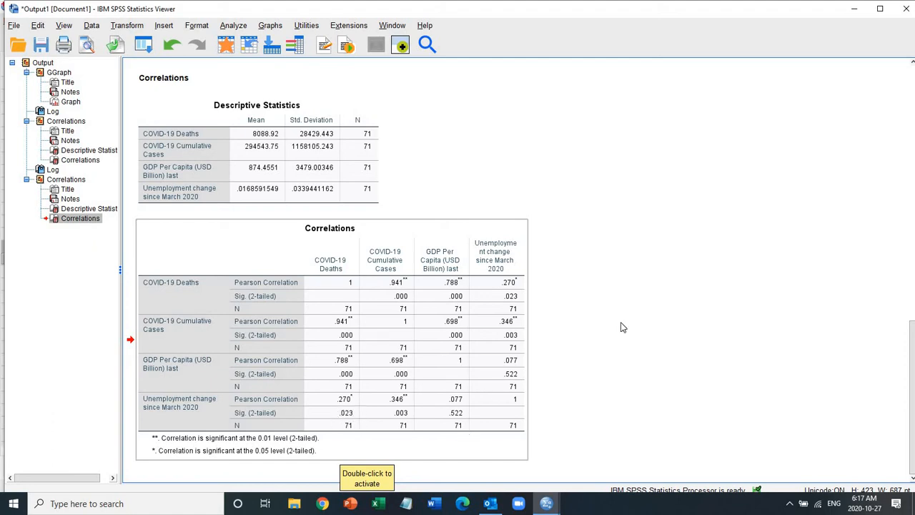
Delete the entire contents of the output document, including the scatter plot and both correlation results.
left_click(912, 143)
left_click(913, 92)
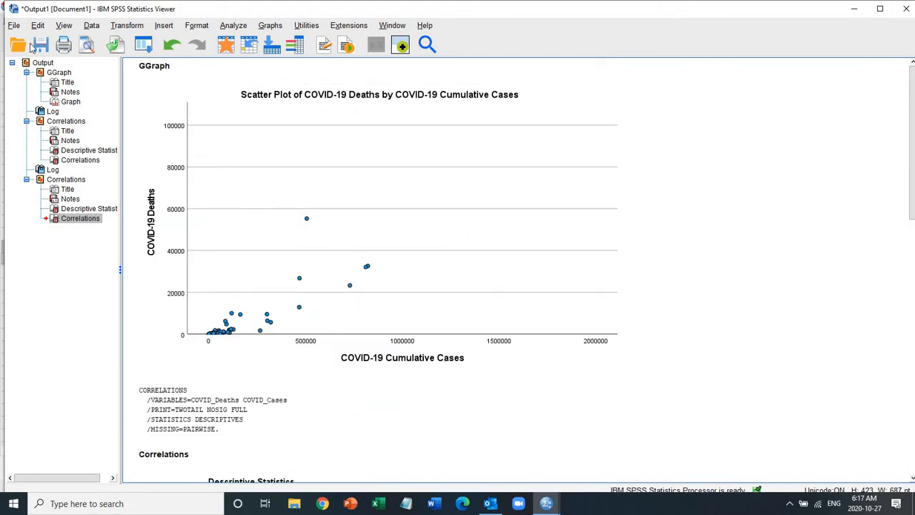
left_click(43, 62)
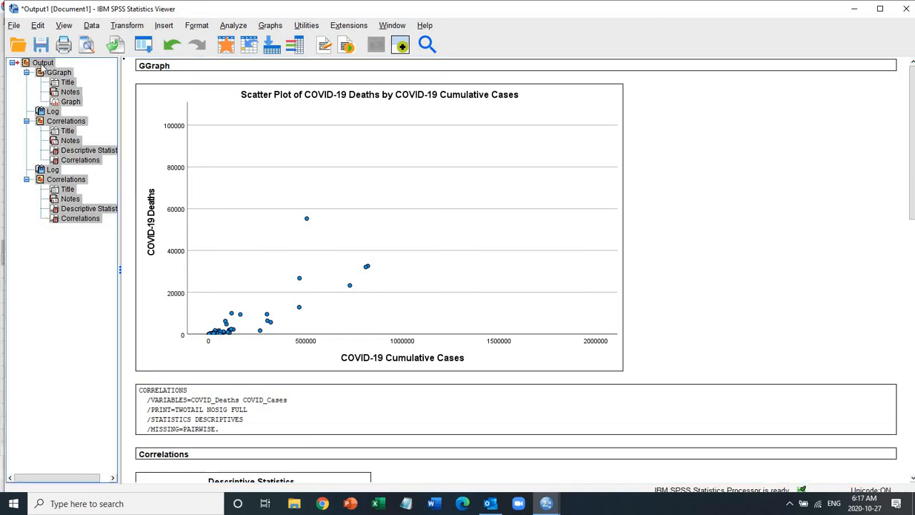
key("Delete")
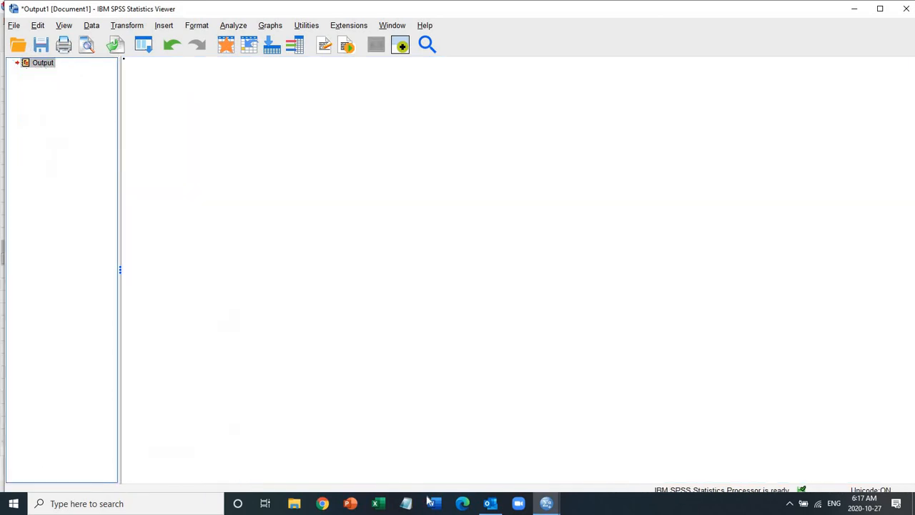
Switch to the data values of the Coronavirus.sav dataset and look across the first case from COVID_Cases back to Country.
mouse_move(547, 503)
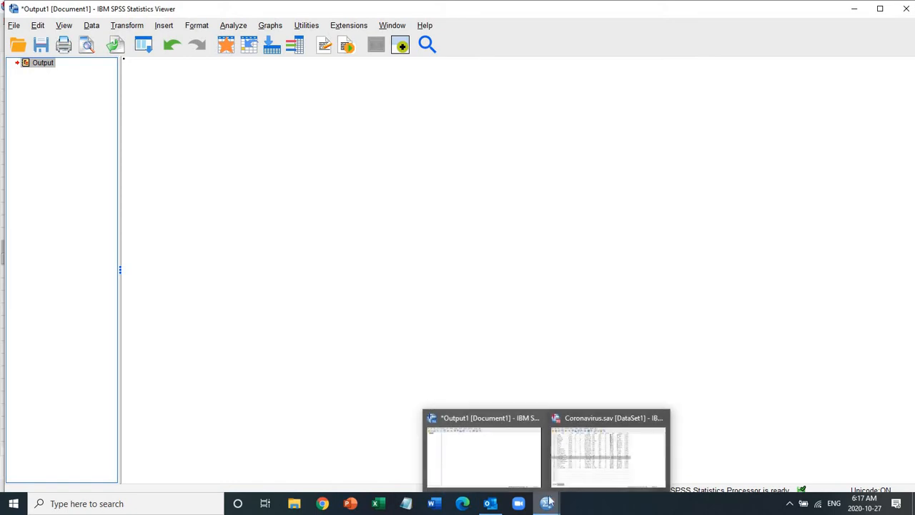
left_click(613, 461)
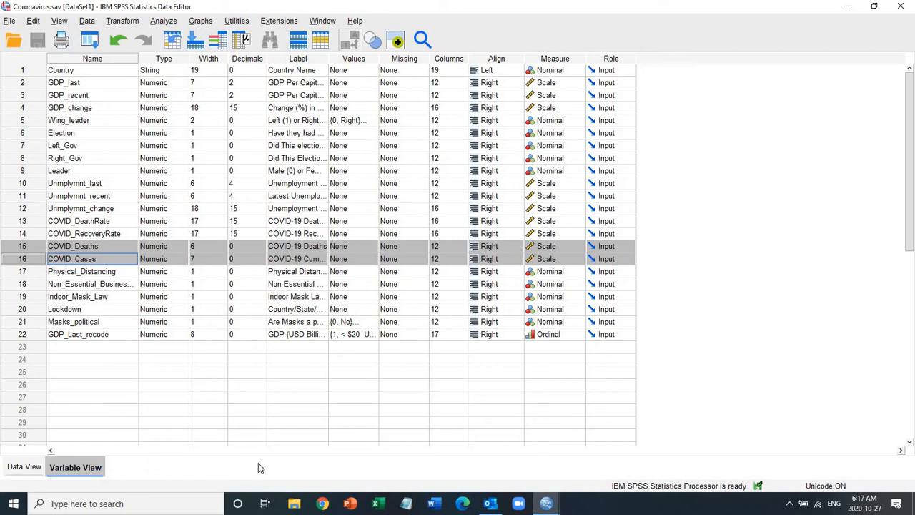
left_click(23, 467)
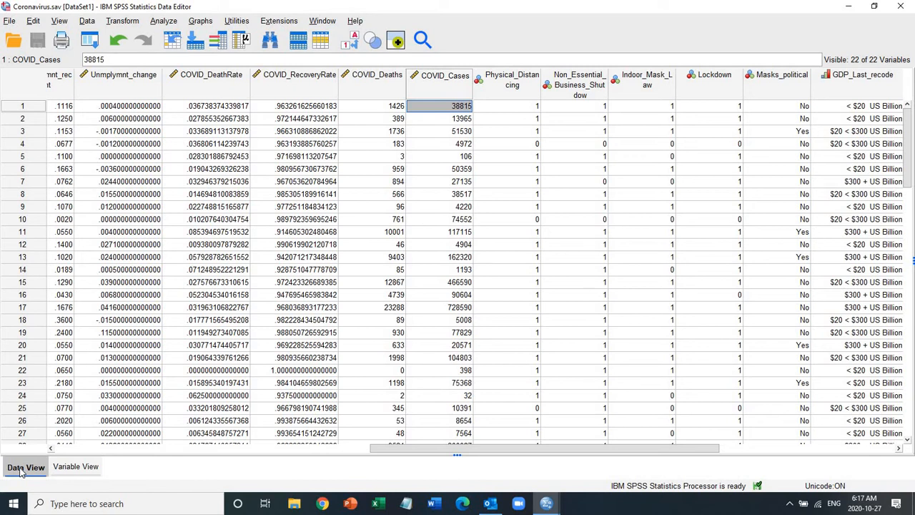
key("Down")
key("Up")
key("Left")
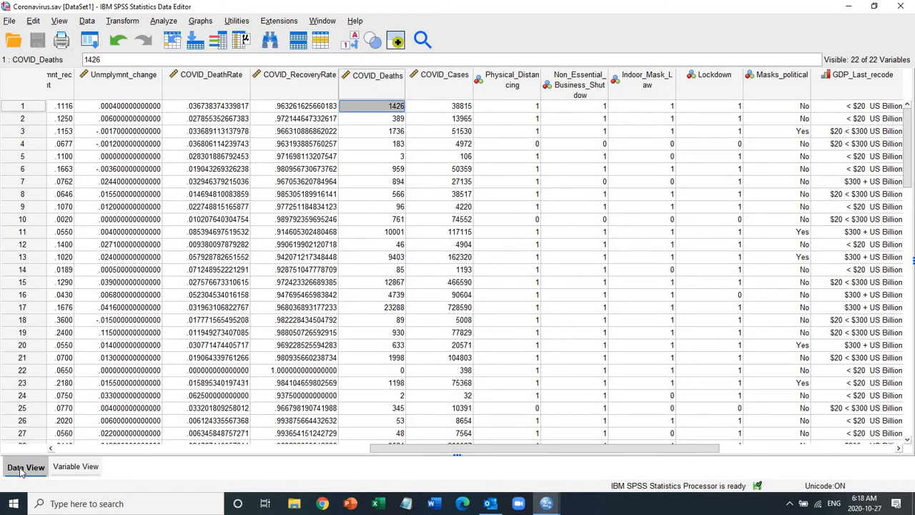
key("Left")
key("Left")
key("Left")
key("Left")
key("Left")
key("Left")
key("Left")
key("Left")
key("Left")
key("Left")
key("Left")
key("Left")
key("Left")
key("Left")
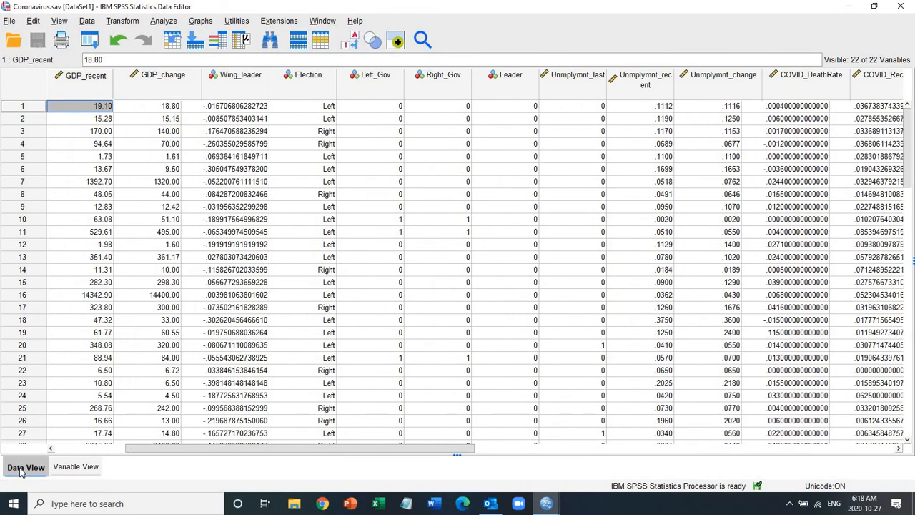
key("Right")
key("Right")
key("Right")
key("Right")
key("Left")
key("Left")
key("Left")
key("Left")
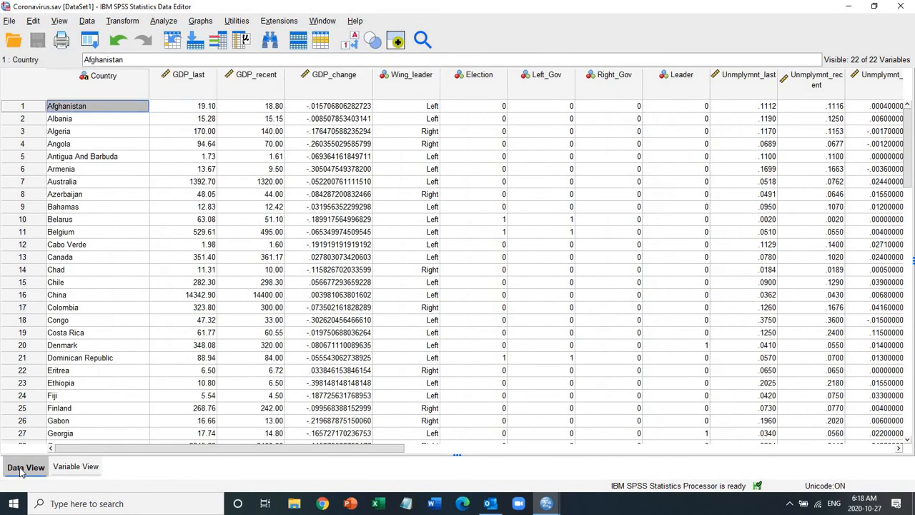
Look through the dataset's variables from GDP_last to the last column, and return to the COVID-19 rate columns.
key("Down")
key("Up")
key("Right")
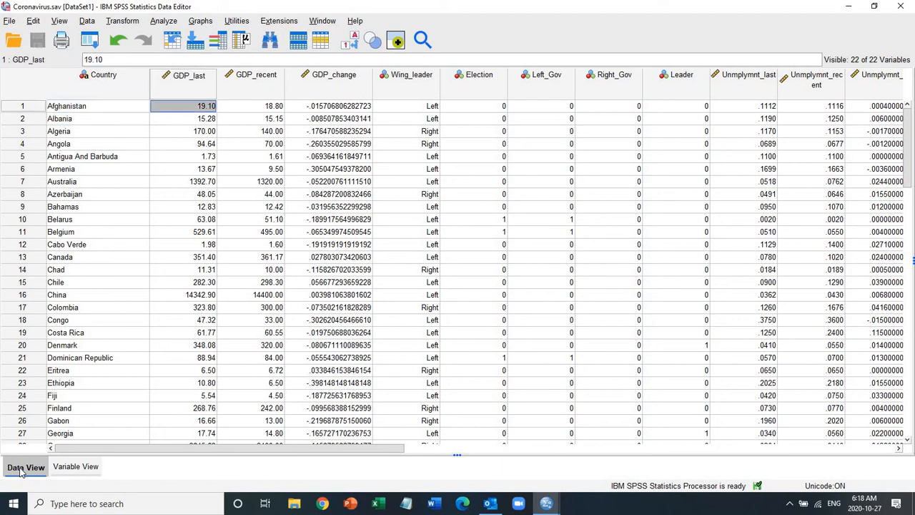
key("Right")
key("Right")
key("Right")
key("Right")
key("Right")
key("Right")
key("Right")
key("Right")
key("Right")
key("Right")
key("Right")
key("Right")
key("Right")
key("Right")
key("Right")
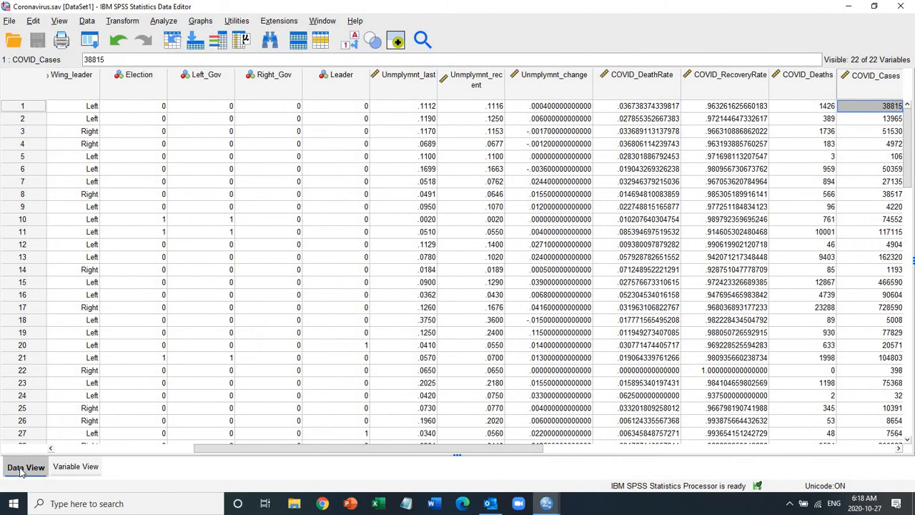
key("Right")
key("Right")
key("Right")
key("Right")
key("Right")
key("Right")
key("Right")
key("Left")
key("Left")
key("Left")
key("Left")
key("Left")
key("Left")
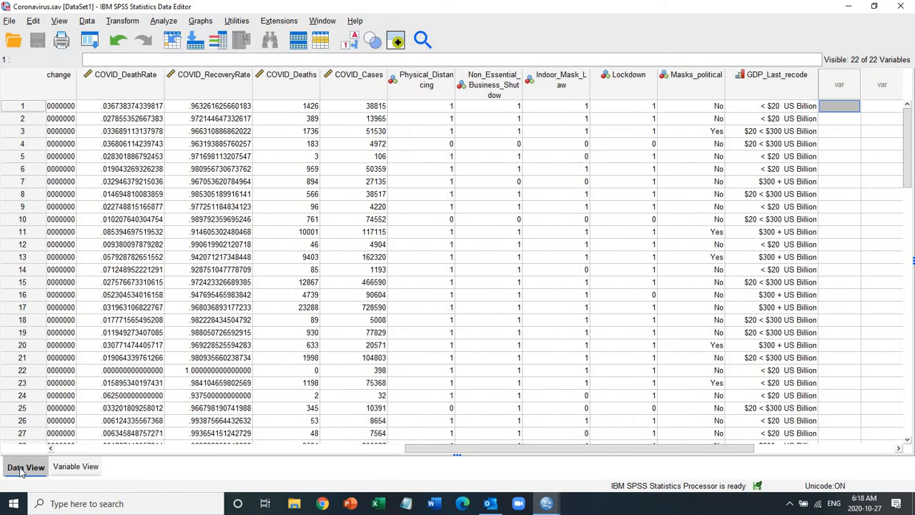
key("Left")
key("Left")
key("Left")
key("Left")
key("Left")
key("Left")
key("Left")
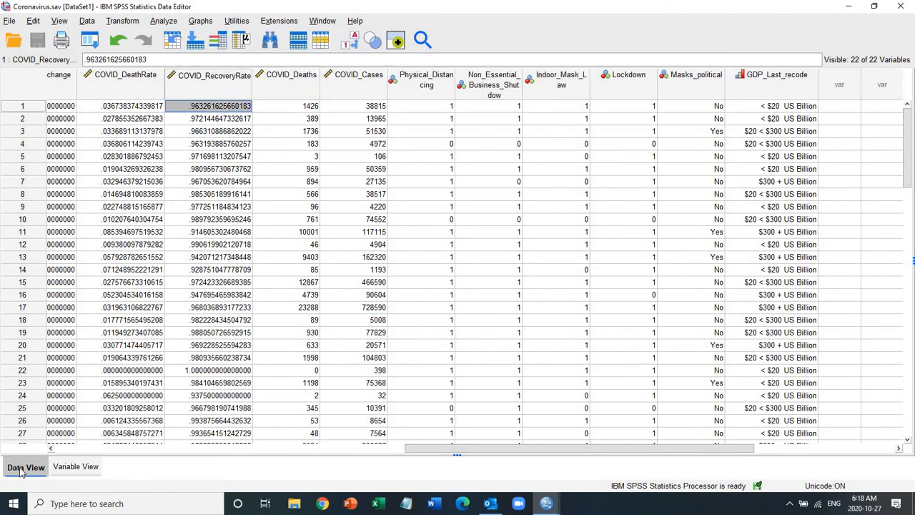
key("Left")
key("Right")
key("Right")
key("Right")
key("Right")
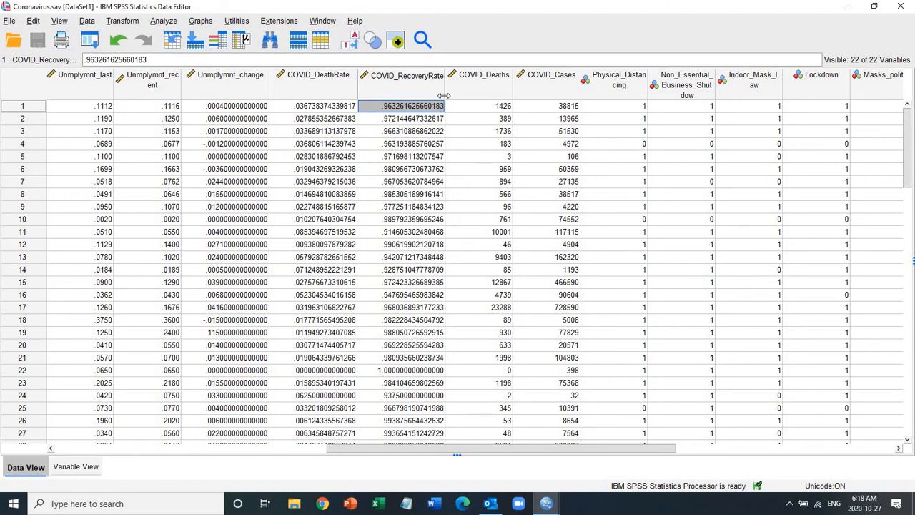
Widen the COVID_RecoveryRate column slightly and select the GDP_last column.
left_click_drag(447, 91, 459, 91)
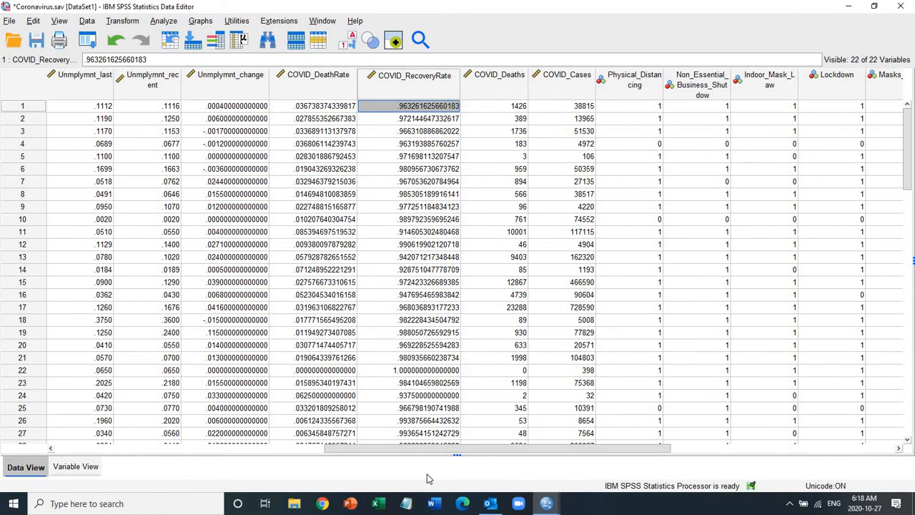
left_click_drag(416, 447, 74, 427)
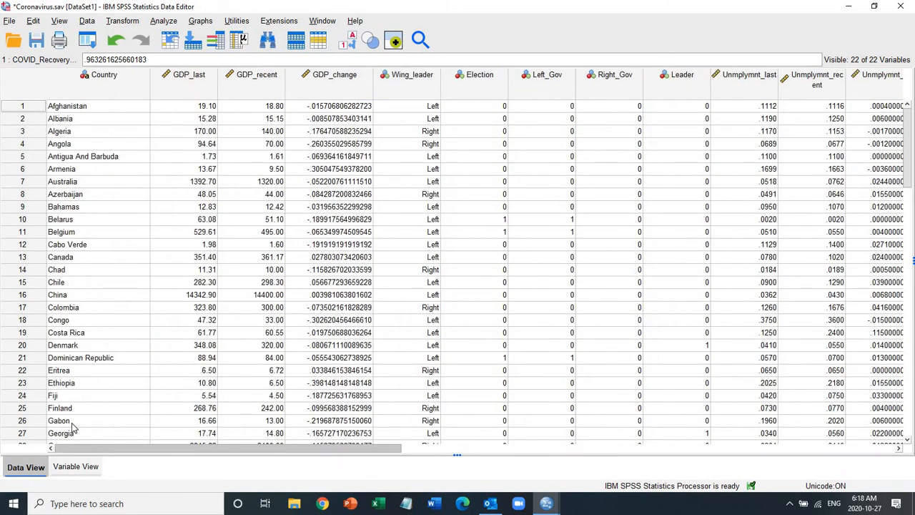
left_click(172, 75)
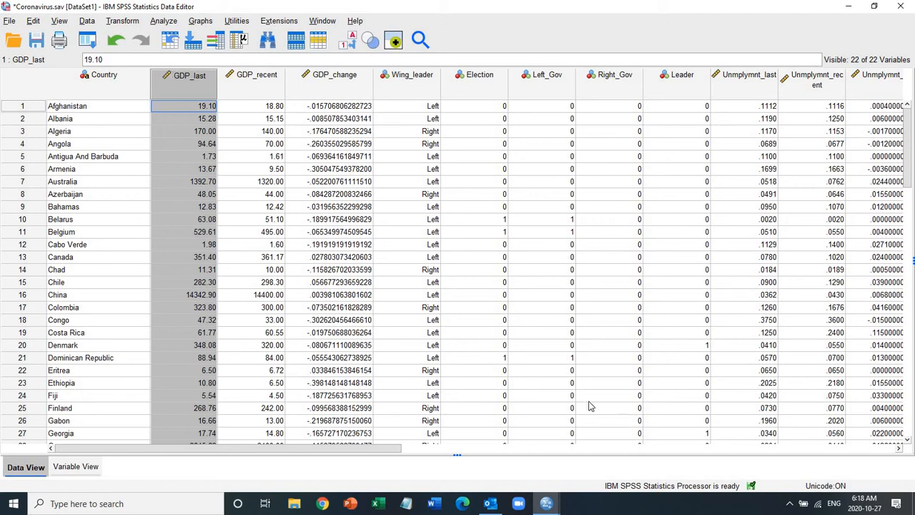
Select the Unmplymnt_last column and widen it slightly so its name fits clear of the edge.
left_click_drag(352, 446, 570, 452)
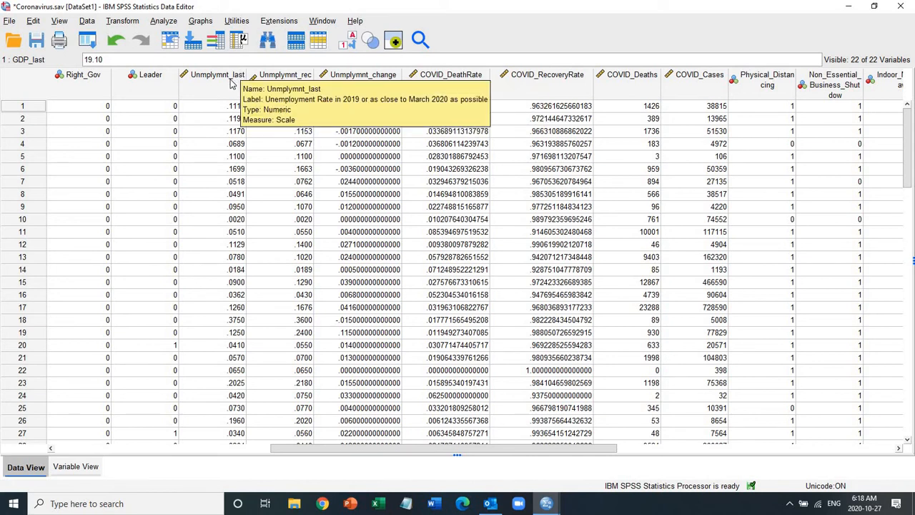
left_click(285, 80)
left_click(227, 91)
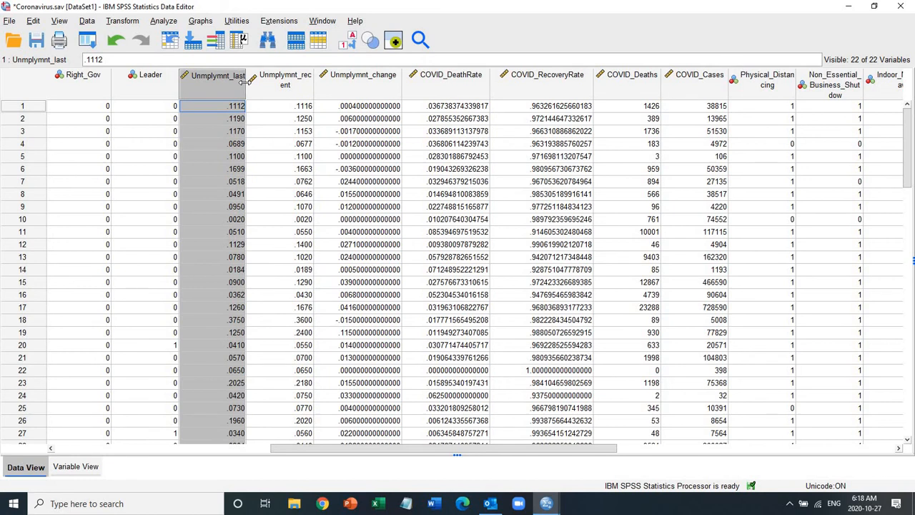
left_click_drag(246, 81, 255, 81)
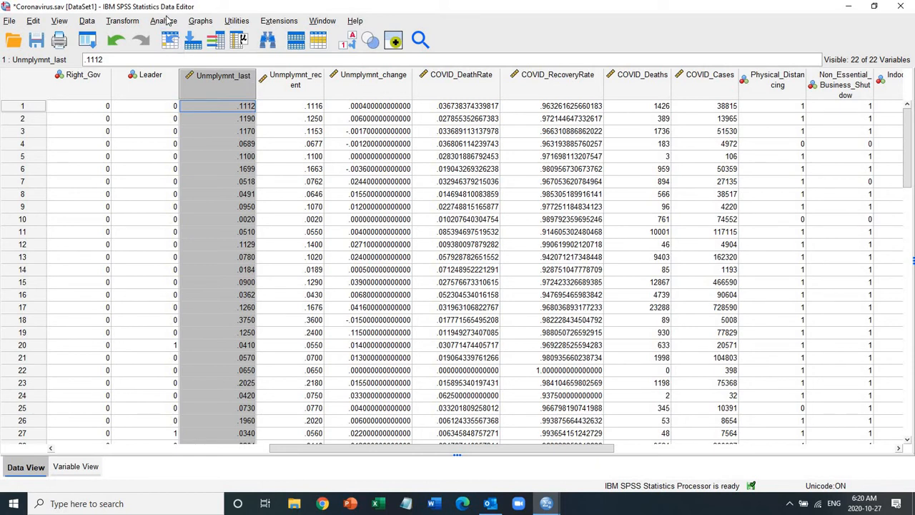
Start a linear regression analysis and display variable names instead of labels in its variable list.
left_click(175, 107)
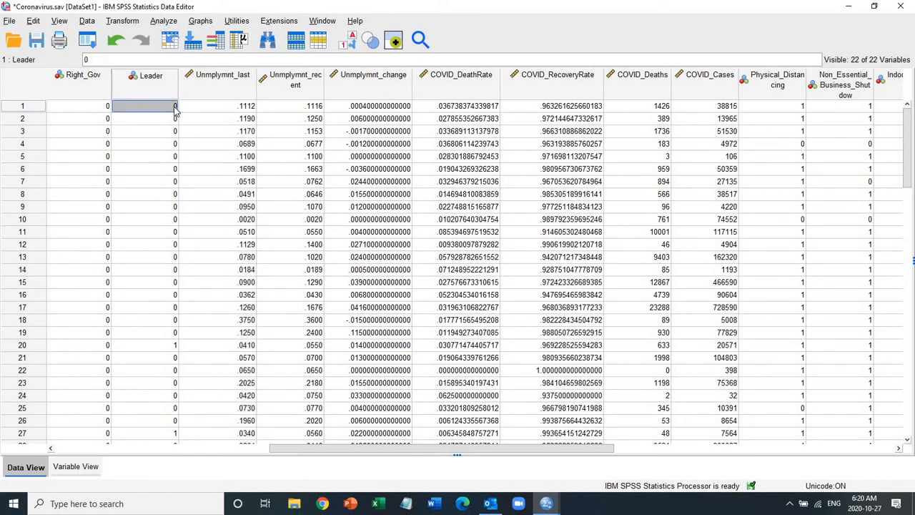
left_click(163, 21)
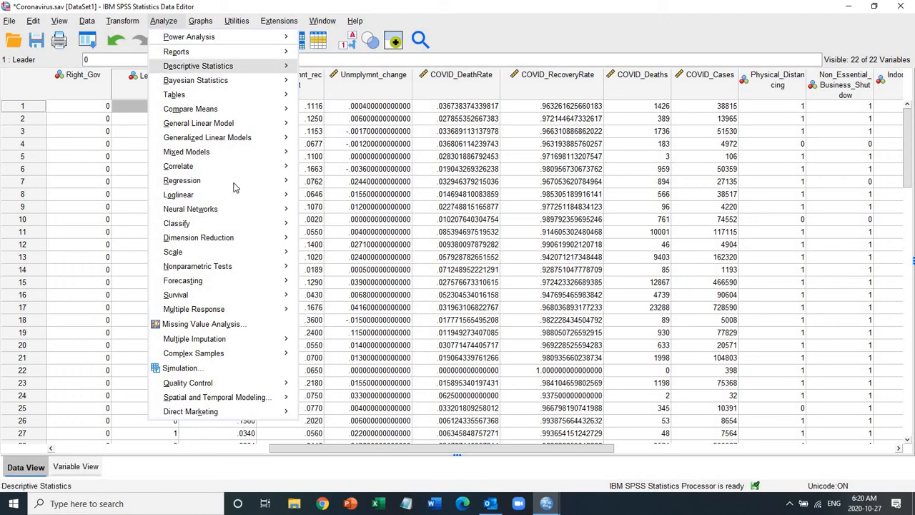
mouse_move(201, 185)
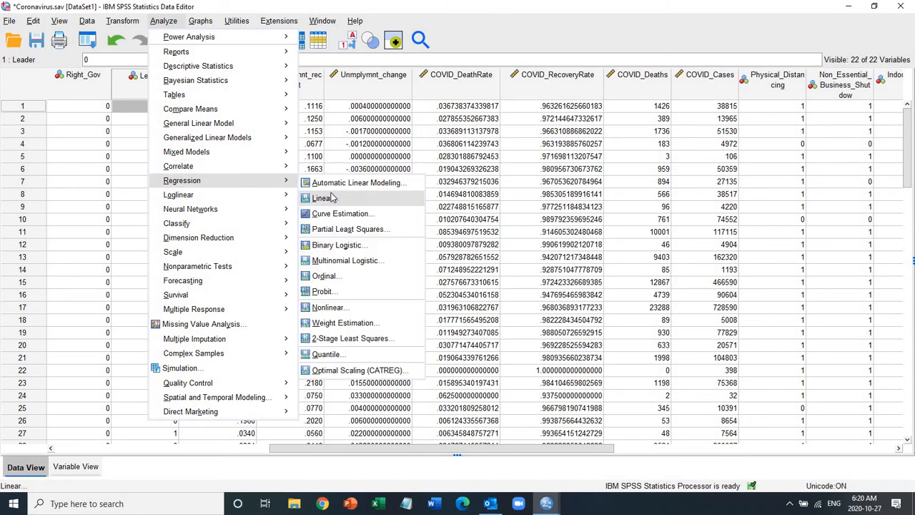
left_click(329, 202)
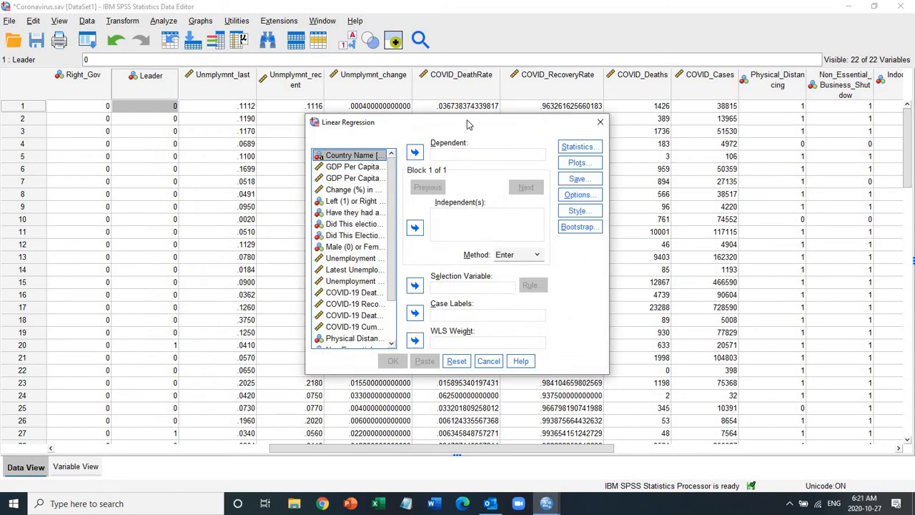
left_click_drag(451, 120, 441, 108)
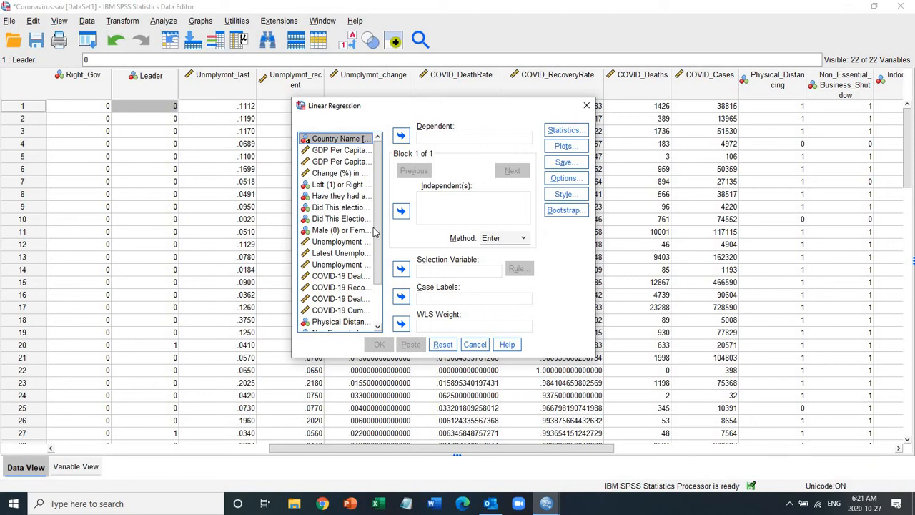
left_click(351, 233)
right_click(351, 235)
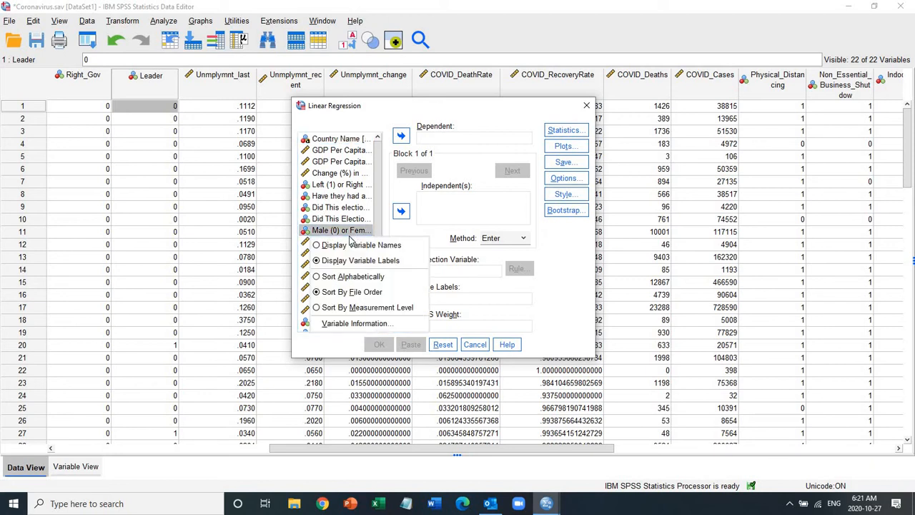
left_click(343, 249)
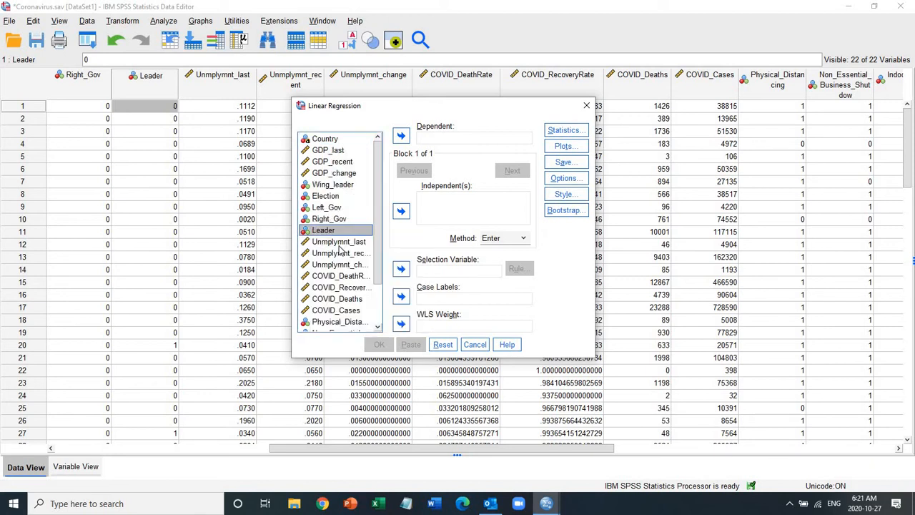
Set COVID_RecoveryRate as the dependent variable of the linear regression.
left_click(378, 327)
left_click(378, 328)
left_click(378, 329)
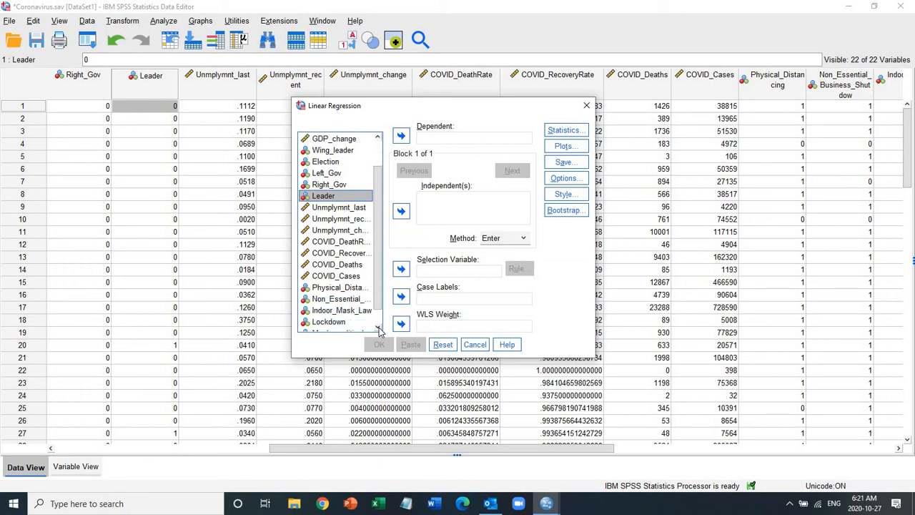
left_click(327, 255)
left_click_drag(329, 256, 451, 139)
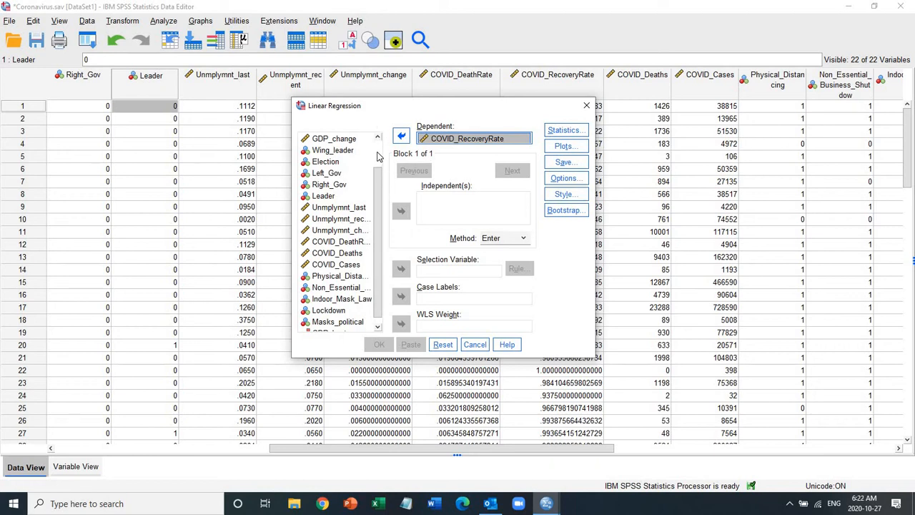
Add GDP_last as the independent variable of the linear regression, keeping the Enter method.
scroll(379, 156, "up", 1)
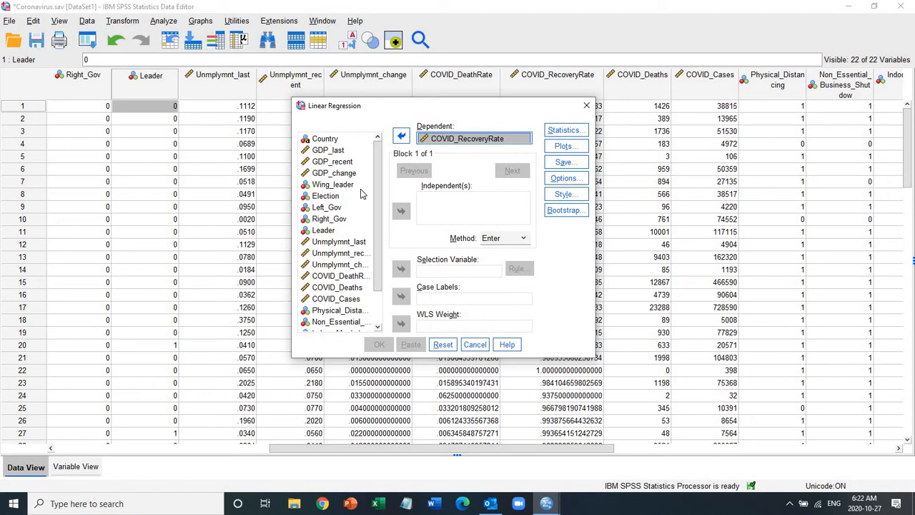
left_click(327, 150)
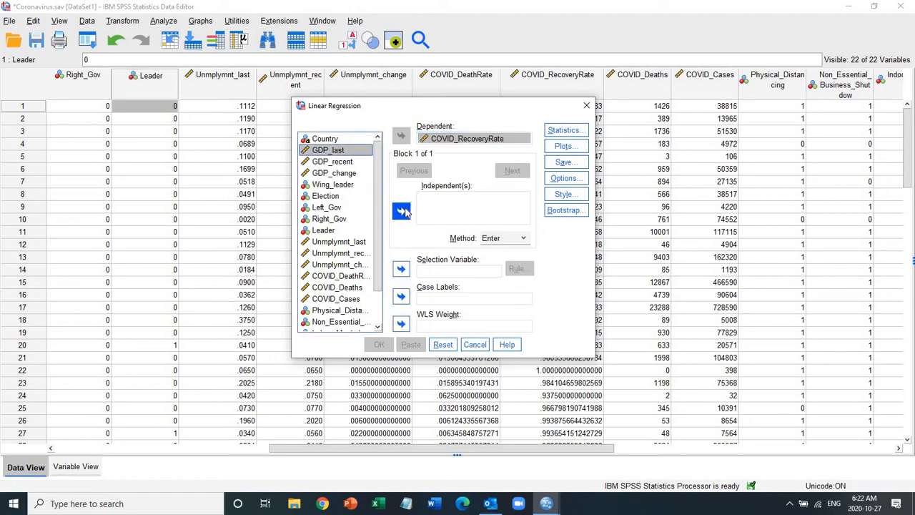
left_click(401, 210)
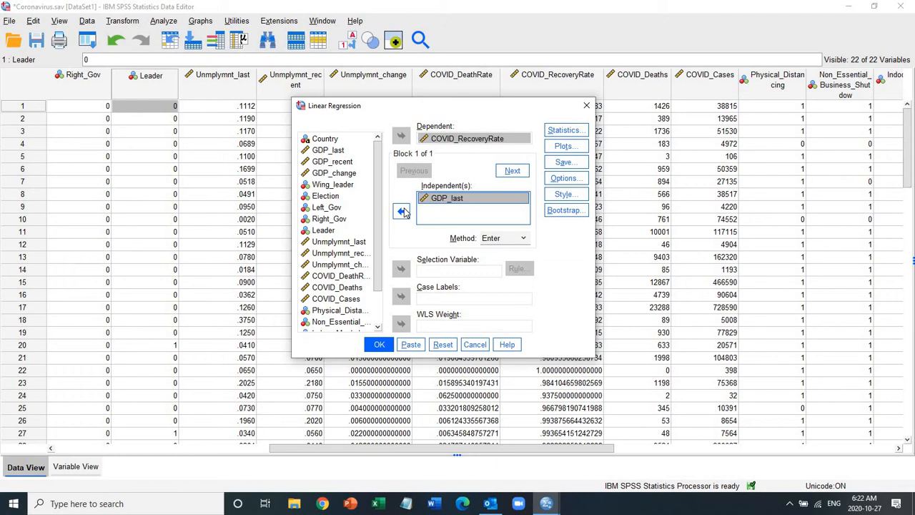
left_click(454, 139)
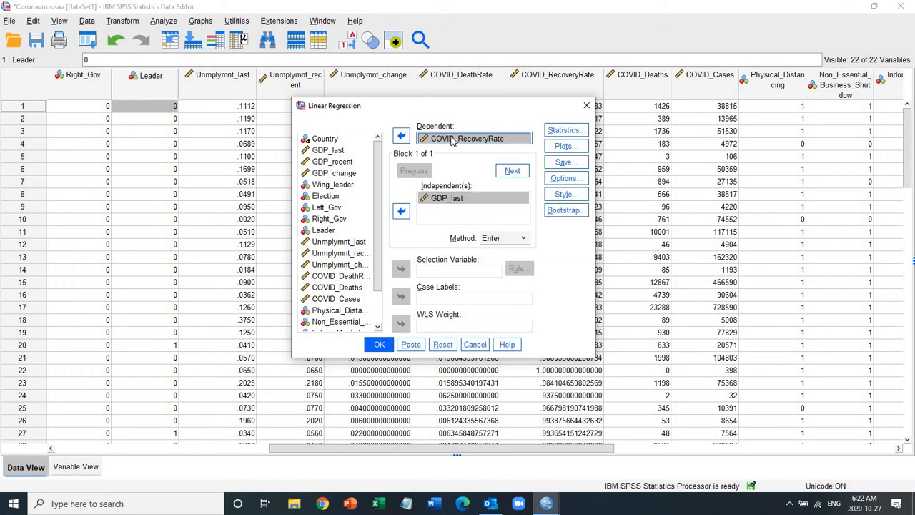
left_click(451, 203)
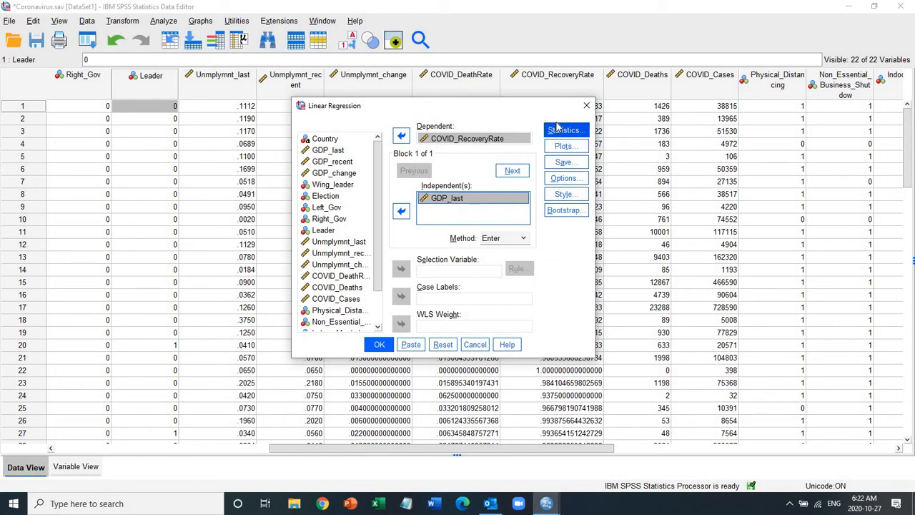
Review the regression's statistics options, keeping Estimates and Model fit, and check the plot options without changing them.
left_click(555, 132)
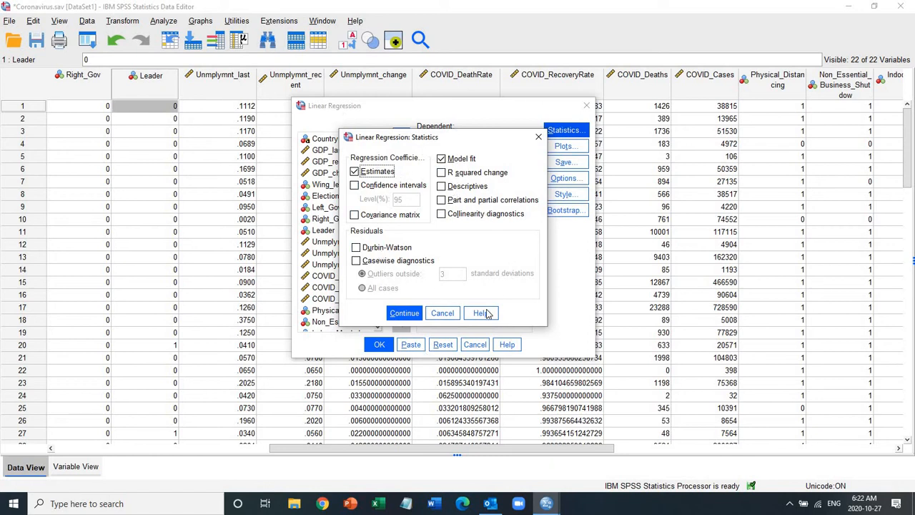
left_click(404, 313)
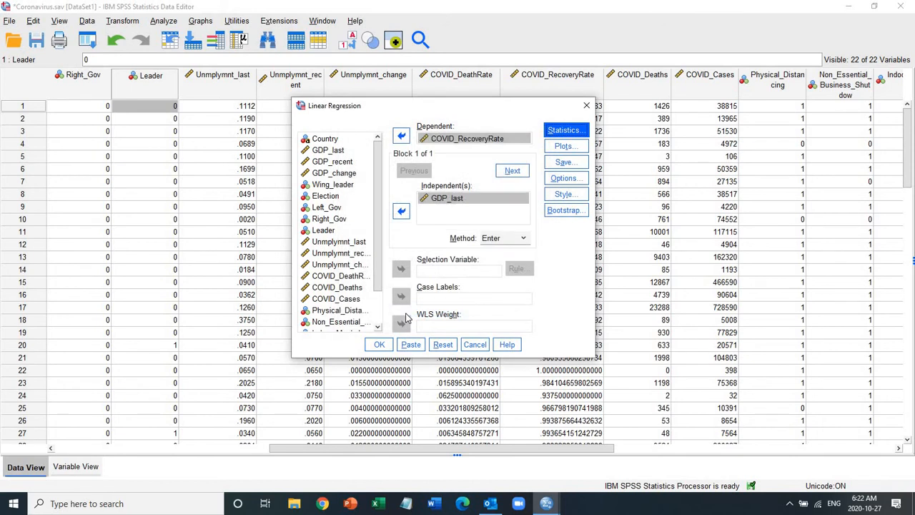
left_click(553, 148)
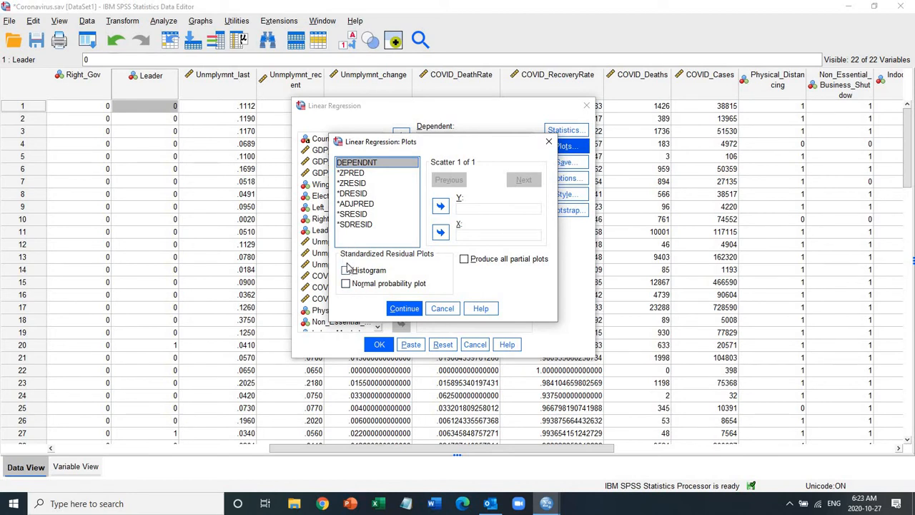
left_click(442, 309)
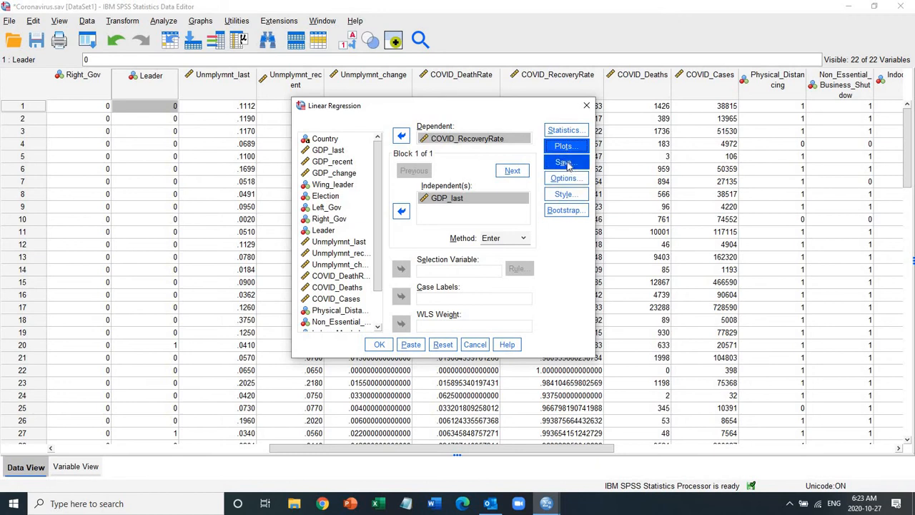
Check the linear regression's save options for predicted values and residuals, leaving them unchanged.
left_click(564, 163)
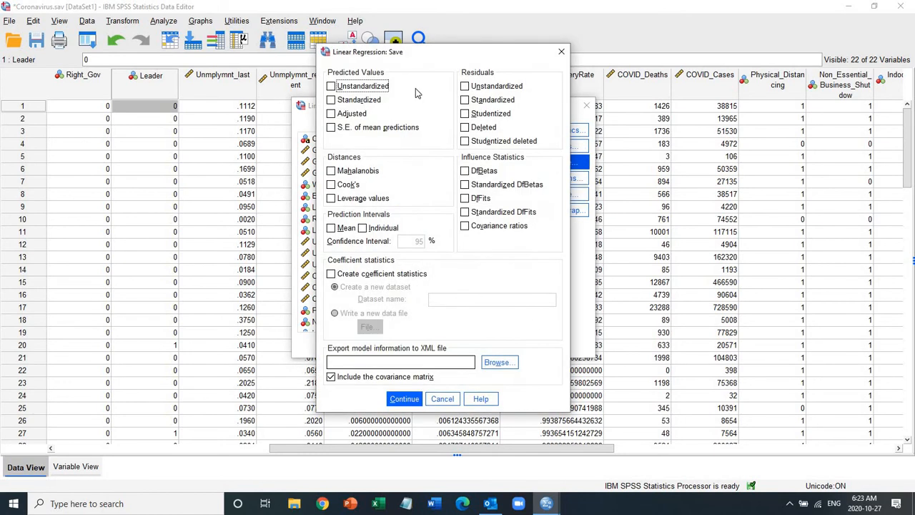
left_click(331, 87)
left_click(331, 87)
left_click(442, 398)
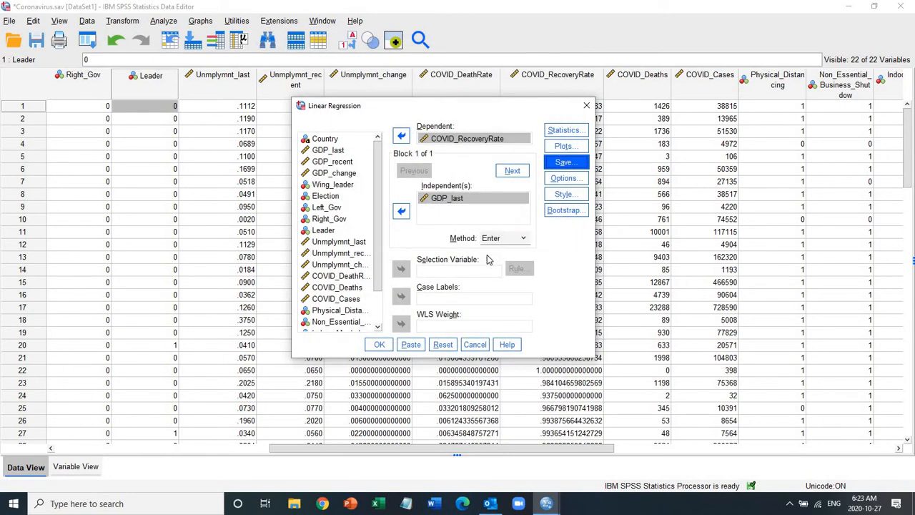
Keep the stepping criteria at entry .05 and removal .10, and run the regression of COVID_RecoveryRate on GDP_last.
left_click(576, 180)
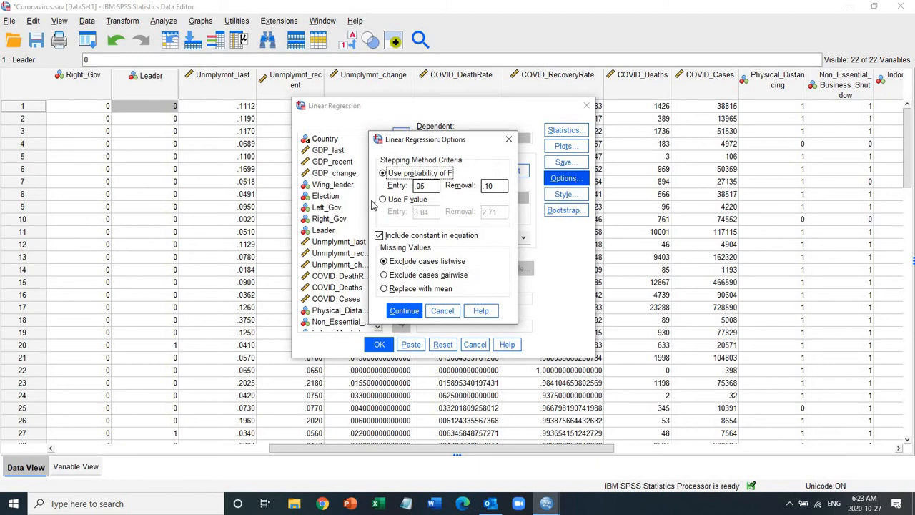
left_click(430, 185)
left_click(502, 185)
left_click(391, 312)
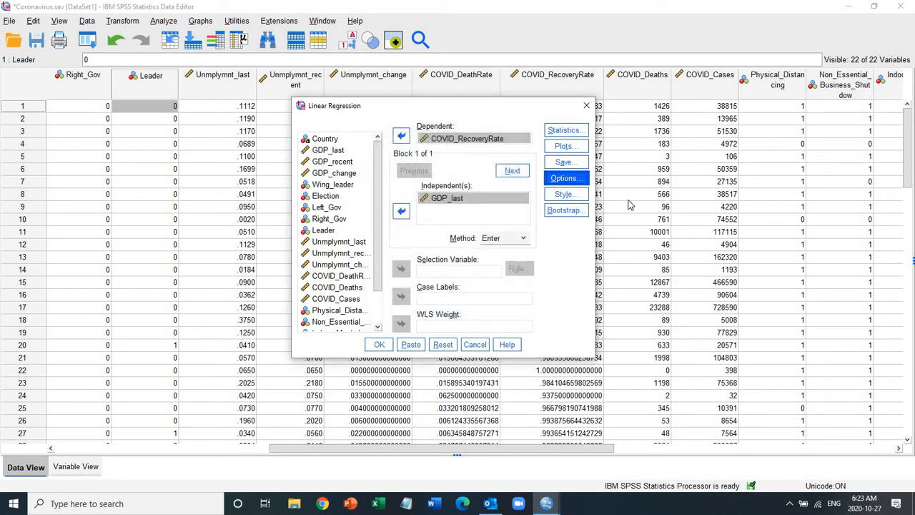
left_click(376, 346)
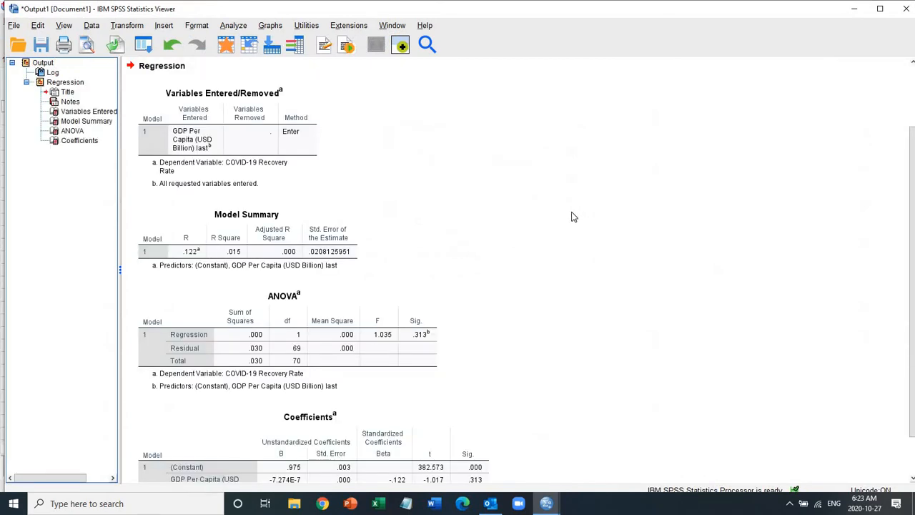
Examine the regression output, from the entered variables and Model Summary through the ANOVA and Coefficients tables to the logged syntax.
left_click(222, 254)
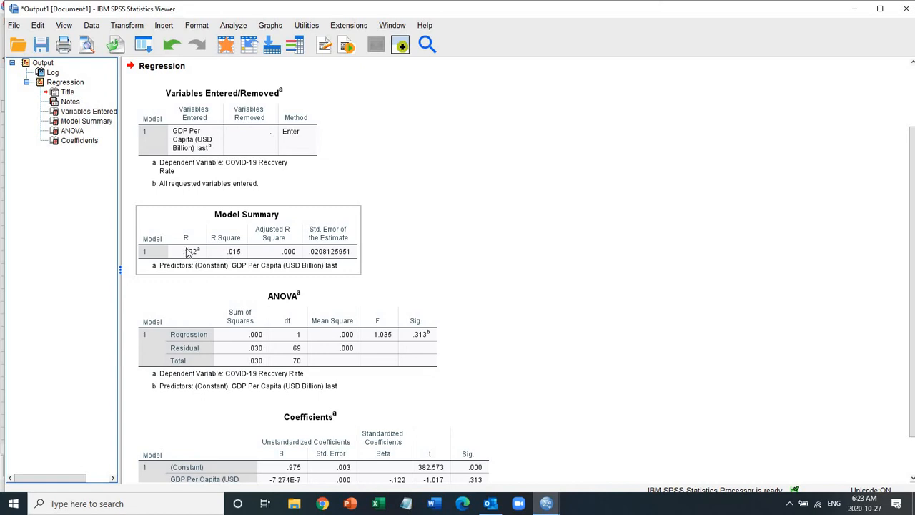
left_click(198, 308)
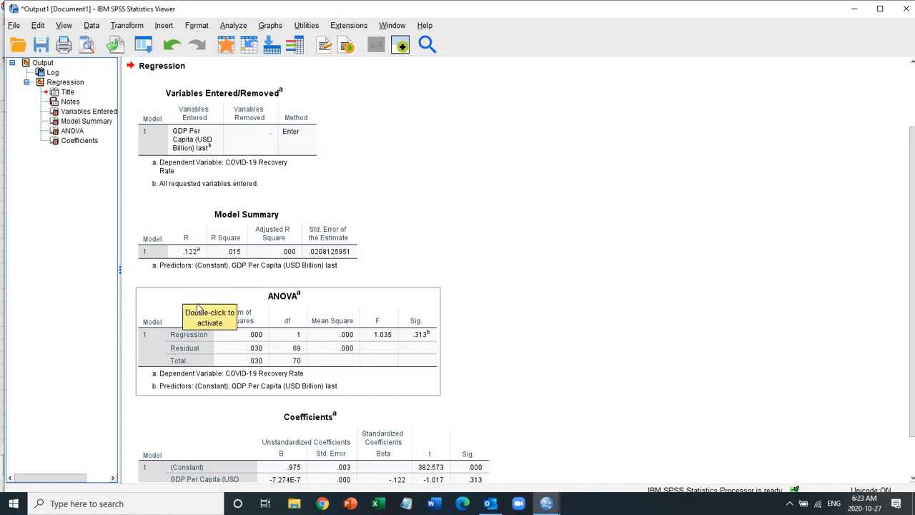
left_click(185, 278)
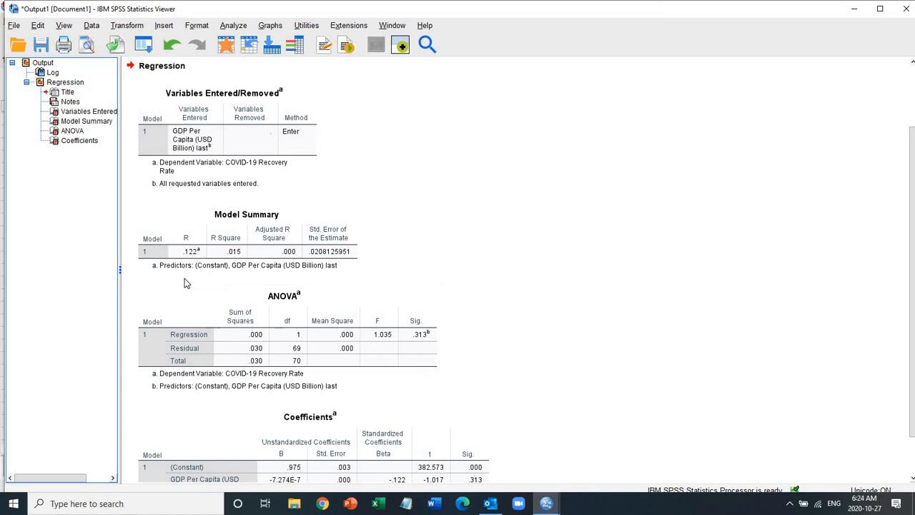
left_click(247, 272)
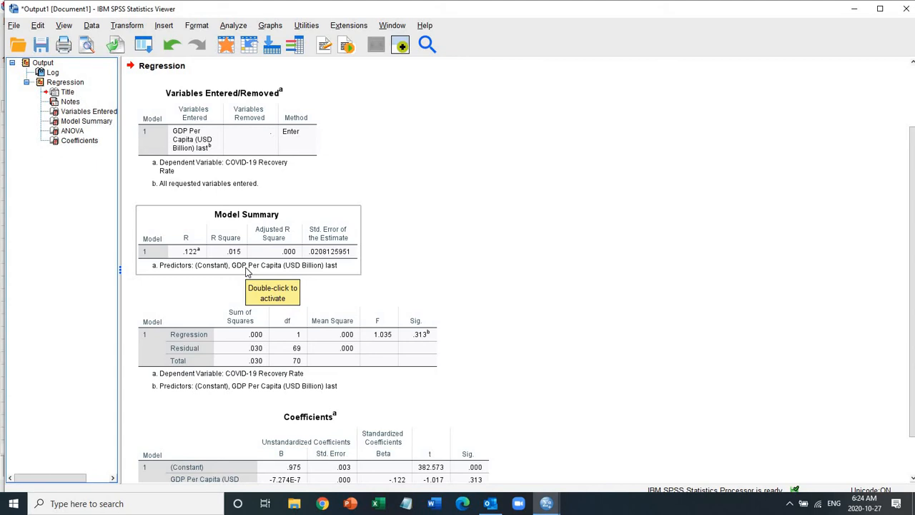
left_click(161, 142)
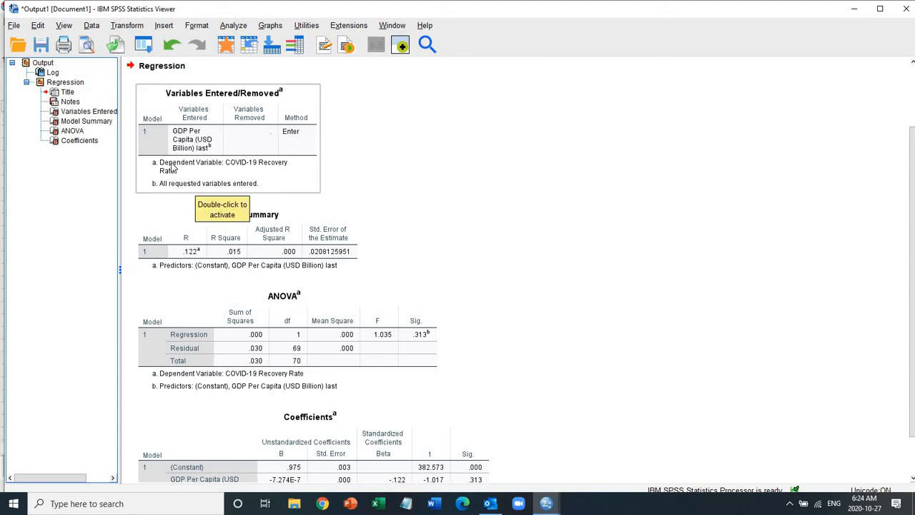
left_click(213, 311)
left_click(174, 272)
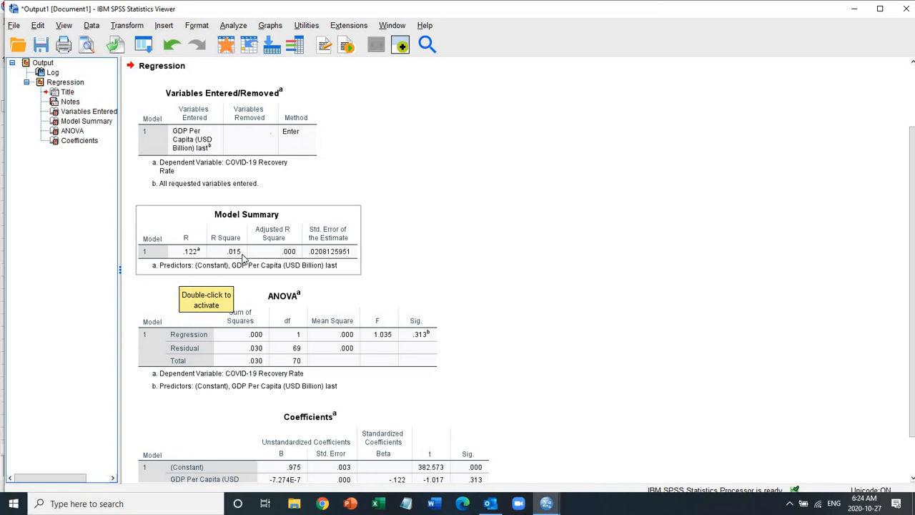
left_click(186, 256)
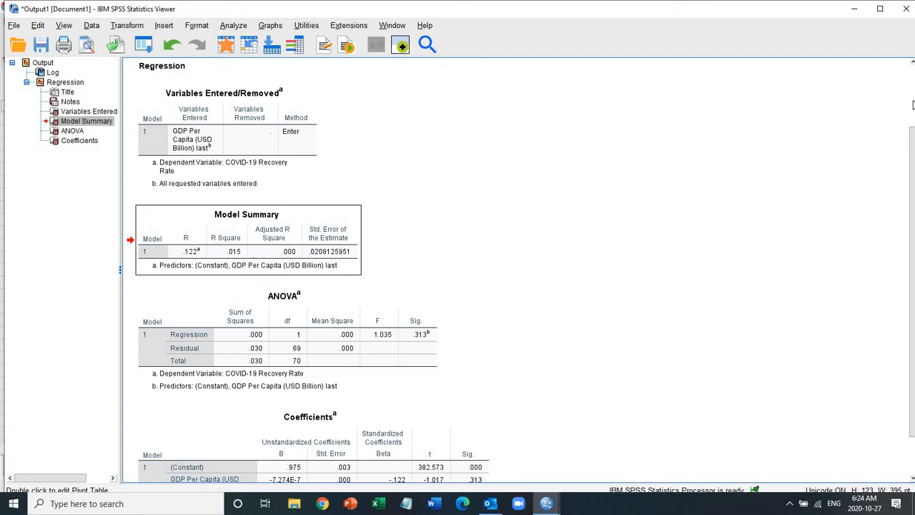
left_click_drag(914, 203, 914, 240)
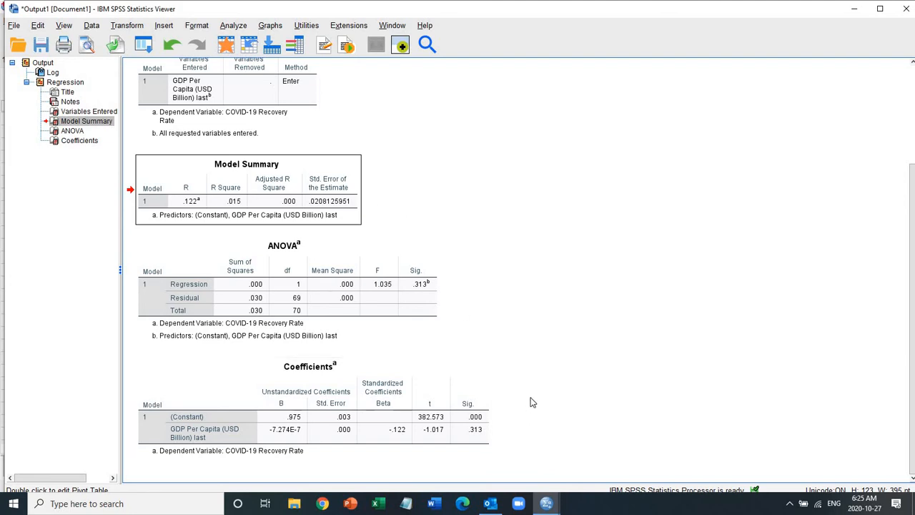
left_click(912, 101)
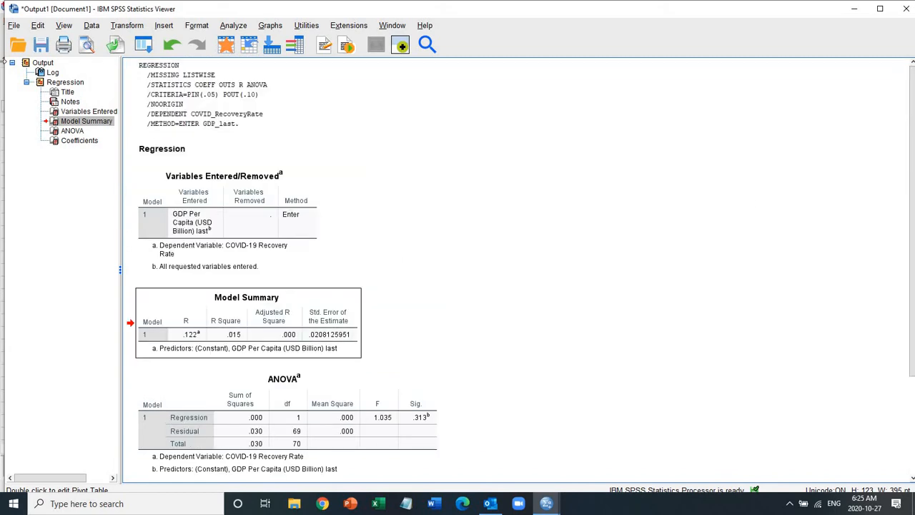
Delete all output of the recovery rate regression and start a linear regression with its settings reset.
left_click(40, 64)
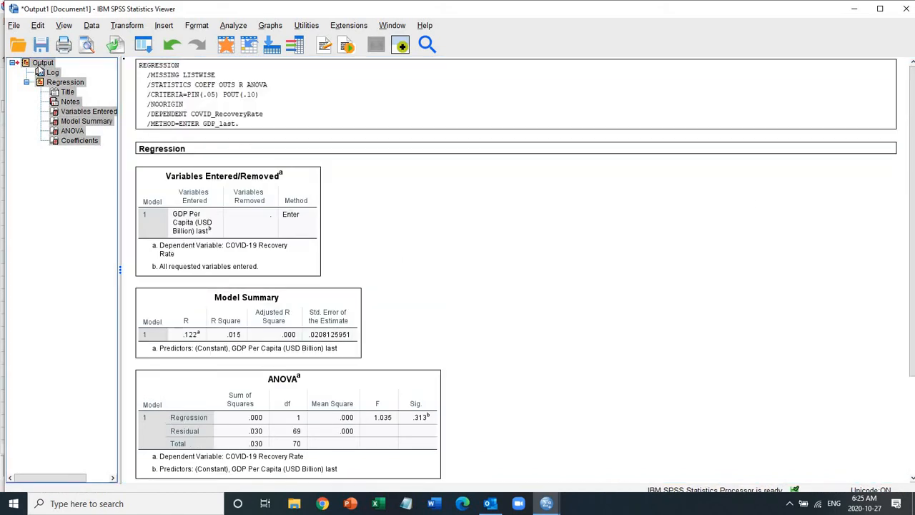
key("Delete")
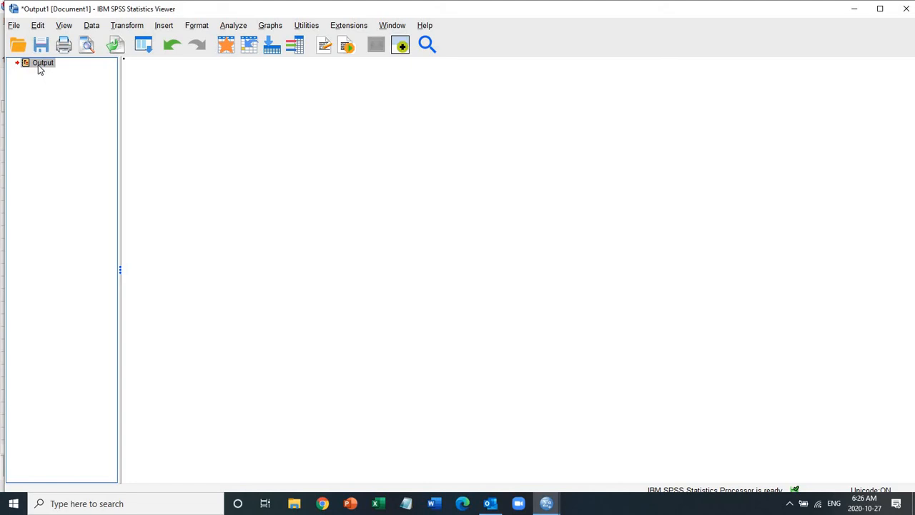
left_click(234, 29)
mouse_move(303, 186)
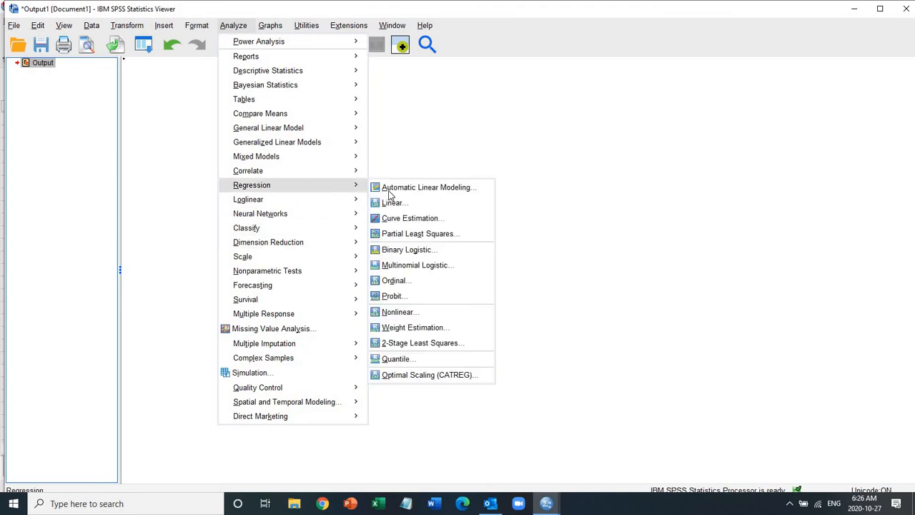
left_click(393, 205)
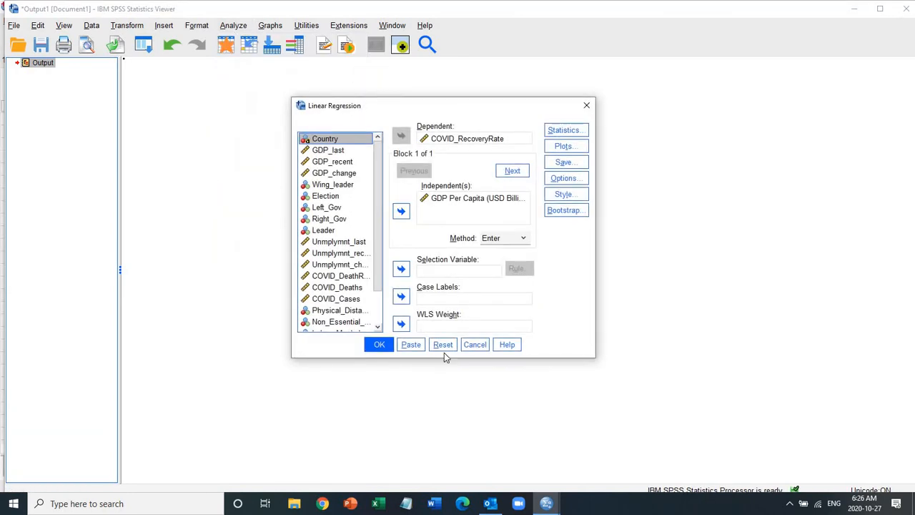
left_click(442, 343)
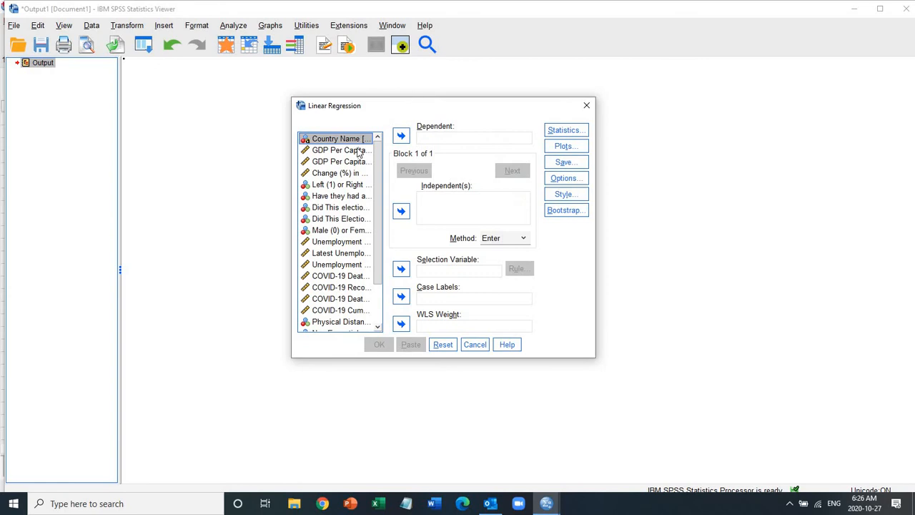
Run a linear regression with COVID-19 Deaths as dependent and COVID-19 Cumulative Cases as independent variable, and examine its output tables.
left_click_drag(380, 245, 385, 325)
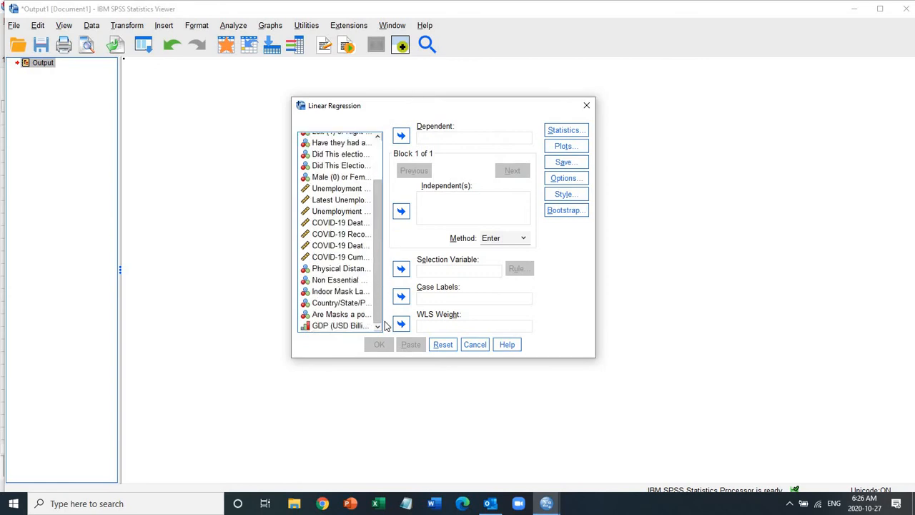
left_click(351, 248)
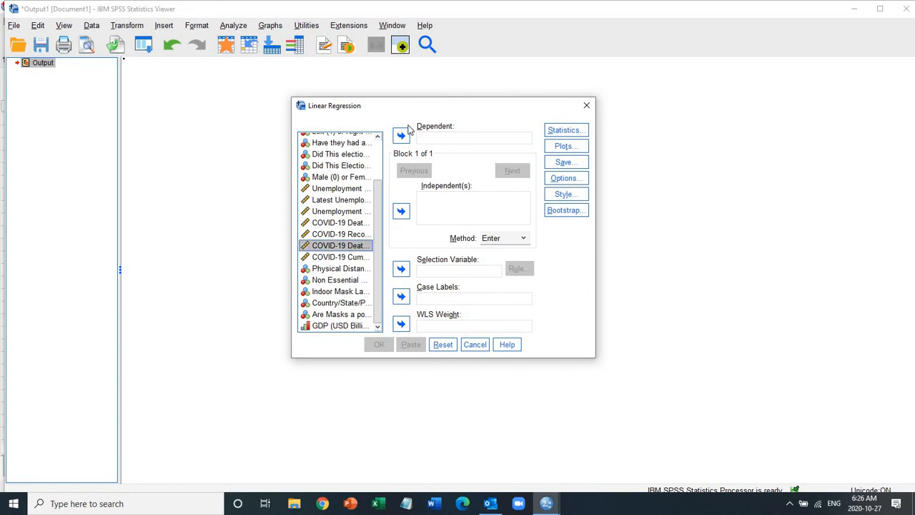
left_click(400, 135)
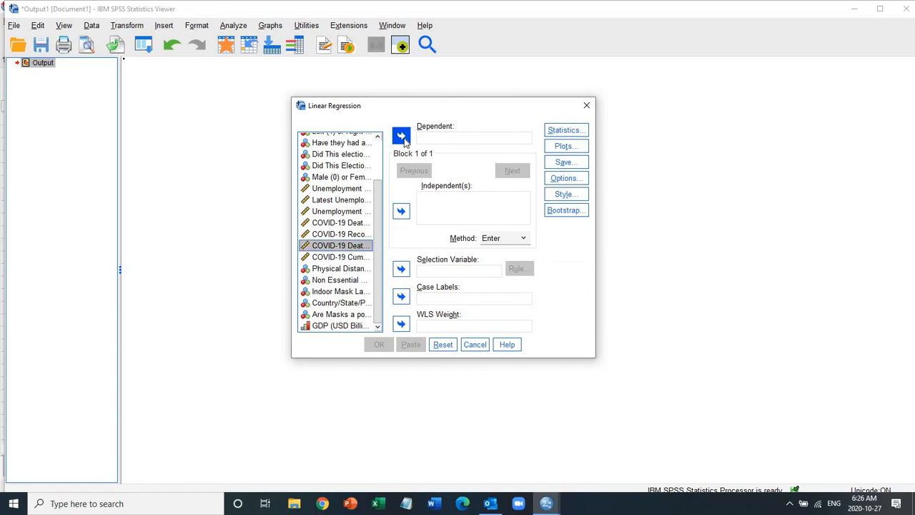
left_click(341, 257)
left_click(403, 210)
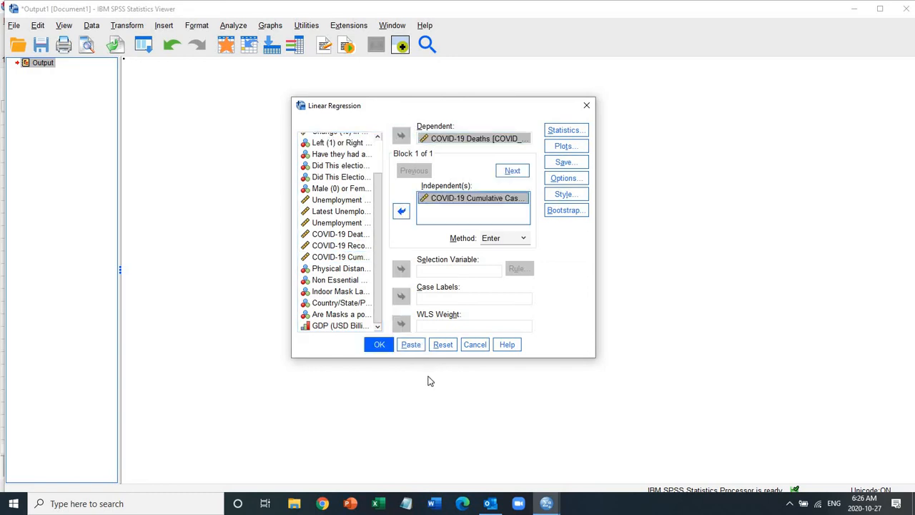
left_click(380, 344)
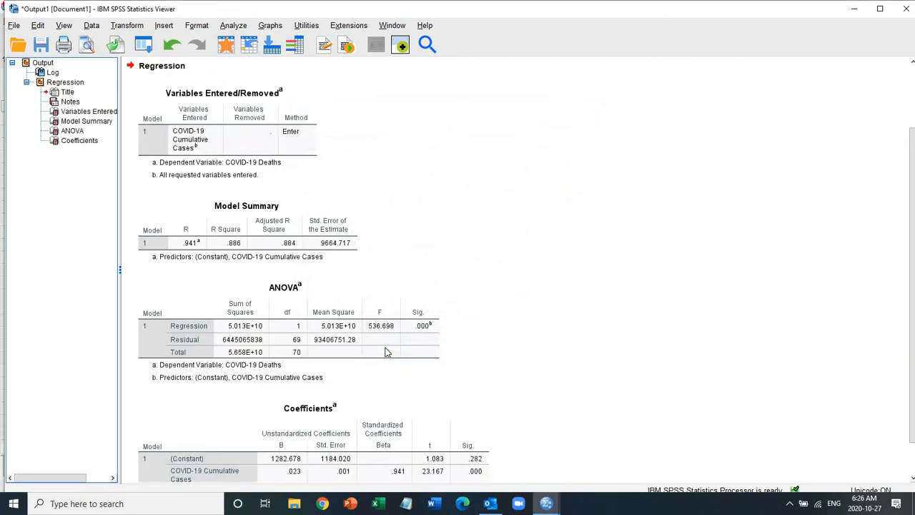
scroll(911, 209, "down", 1)
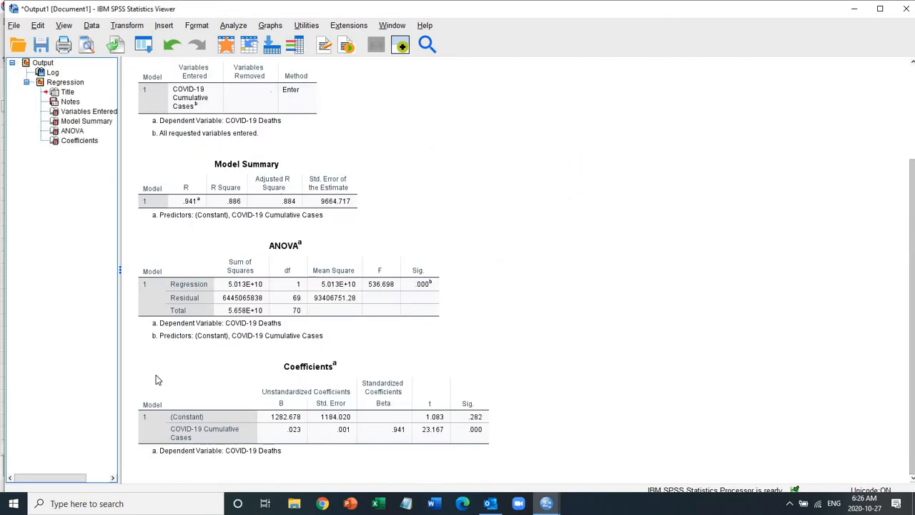
left_click(194, 222)
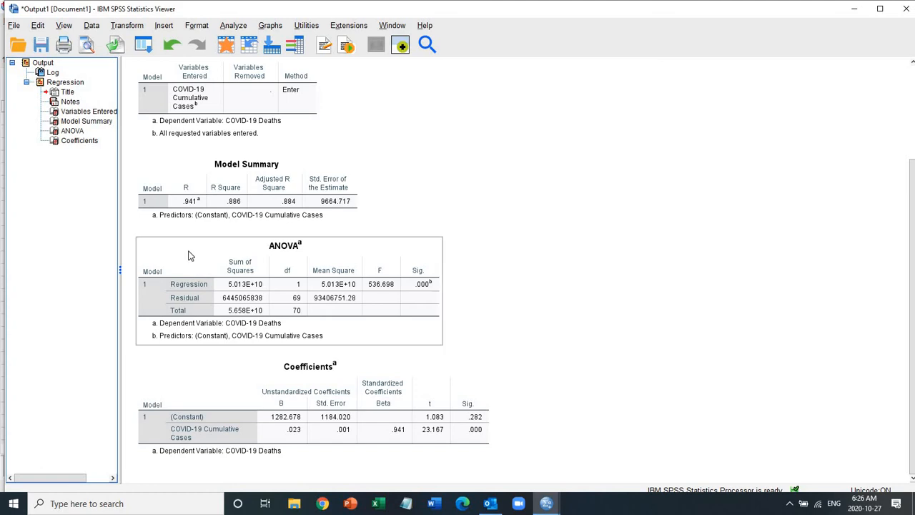
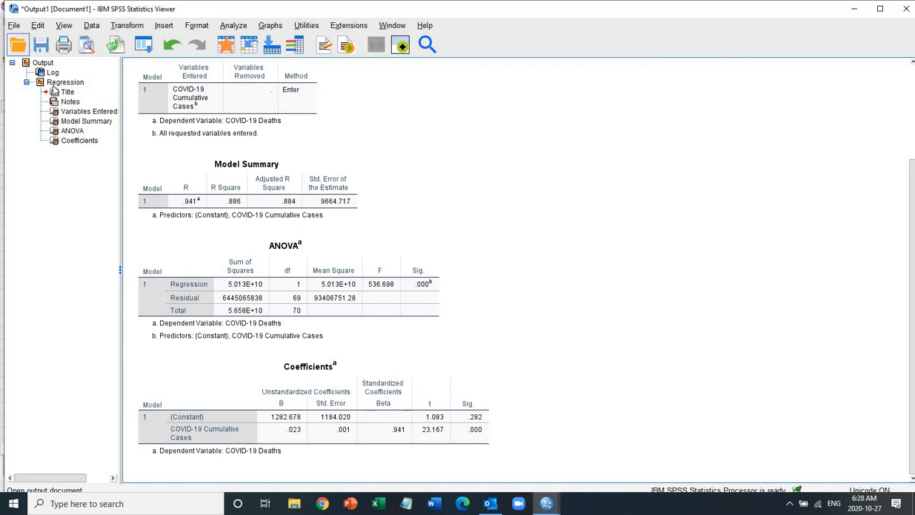
Delete all output of the COVID-19 Deaths regression and reopen the linear regression setup.
left_click(44, 63)
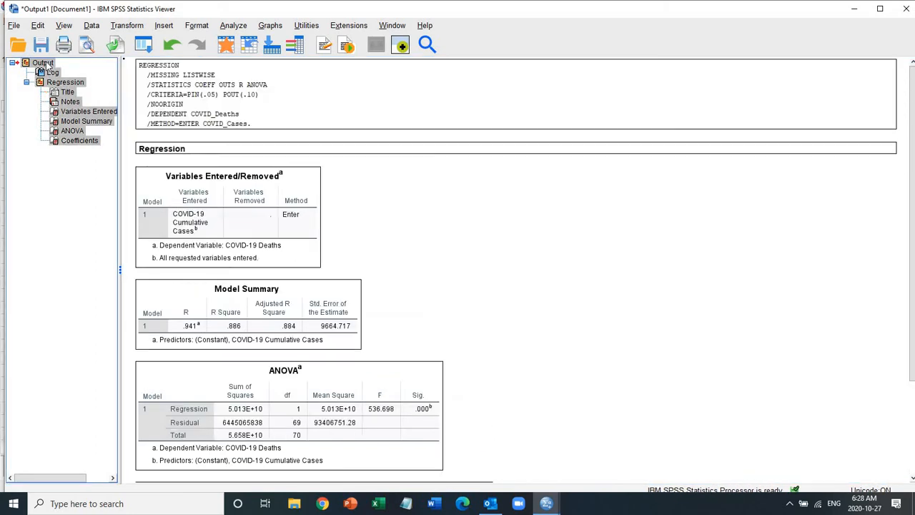
key("Delete")
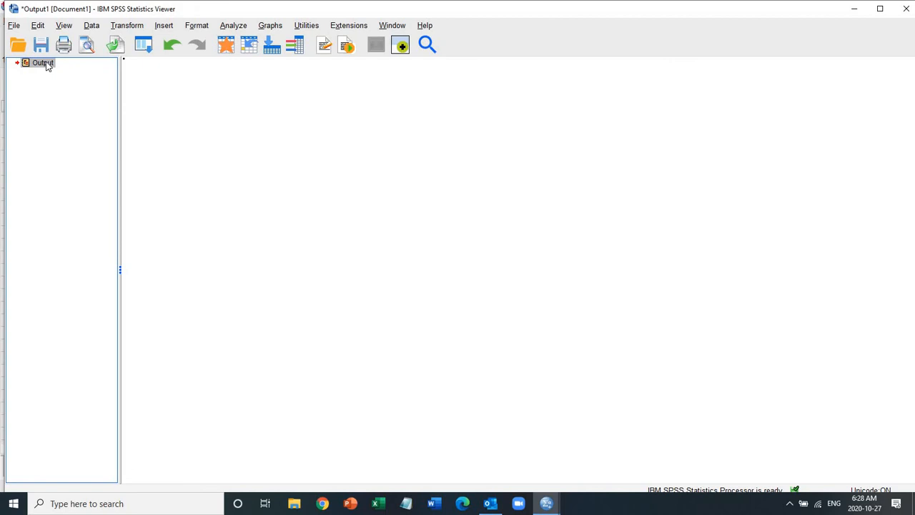
left_click(233, 25)
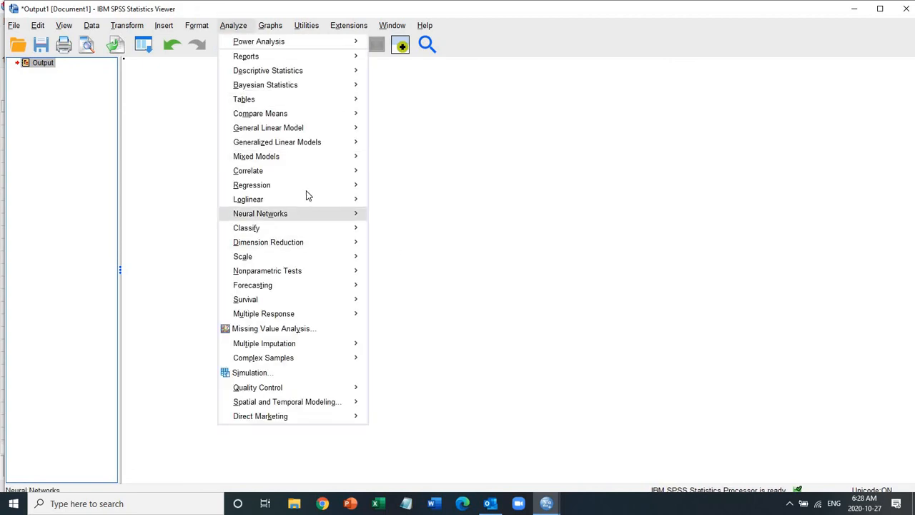
mouse_move(319, 191)
left_click(392, 204)
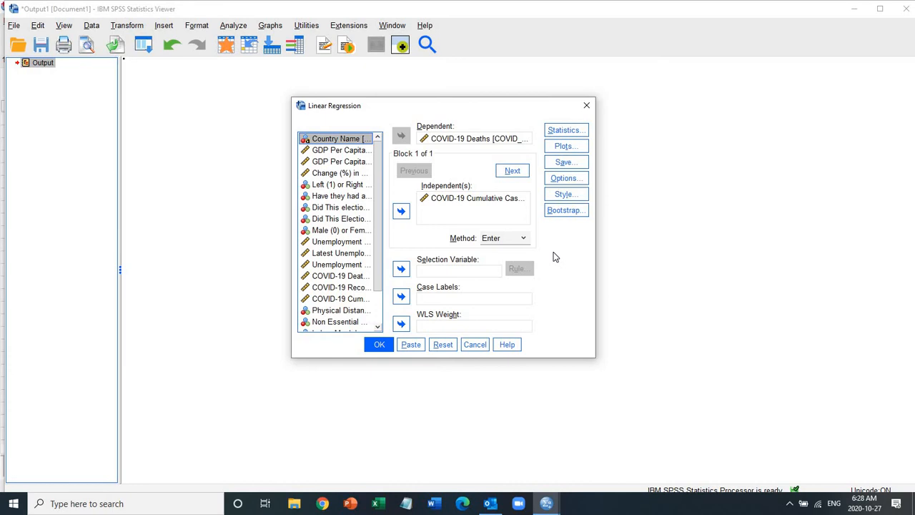
Look through the available variables and check the dependent and independent variables assigned to the linear regression.
left_click(377, 321)
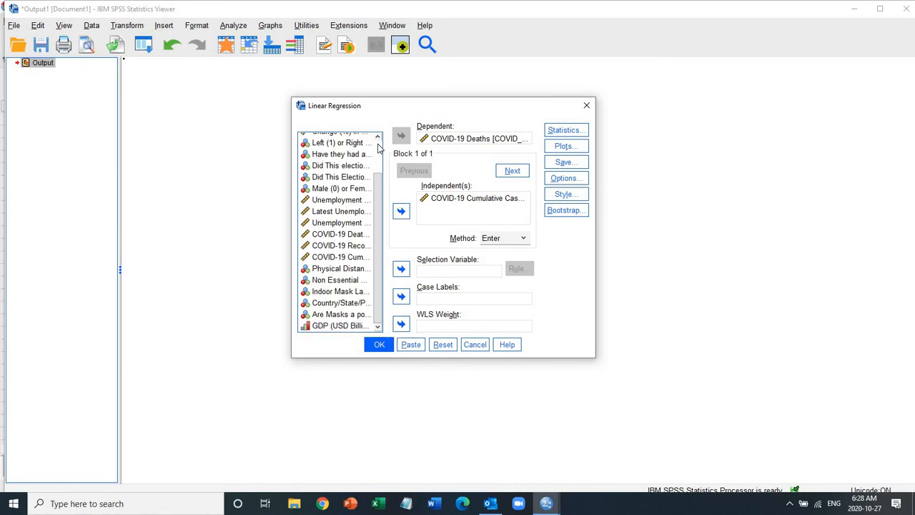
left_click(379, 147)
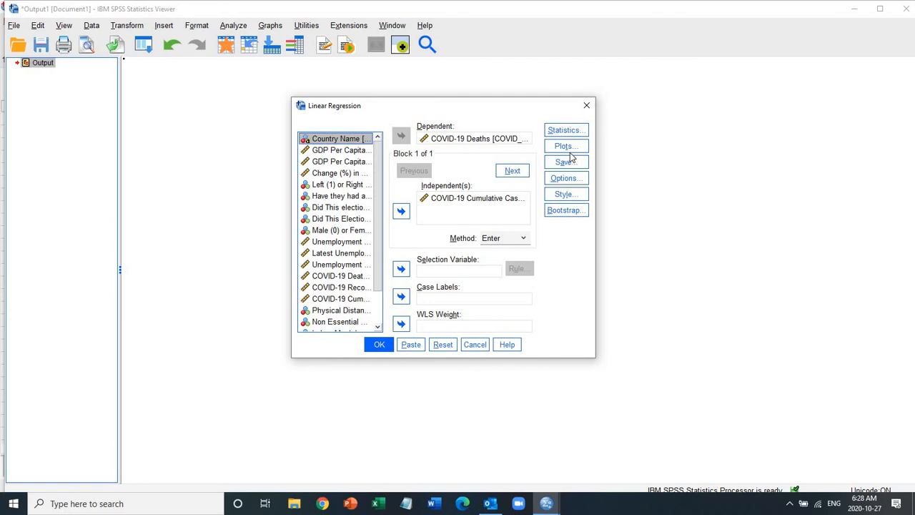
left_click(464, 140)
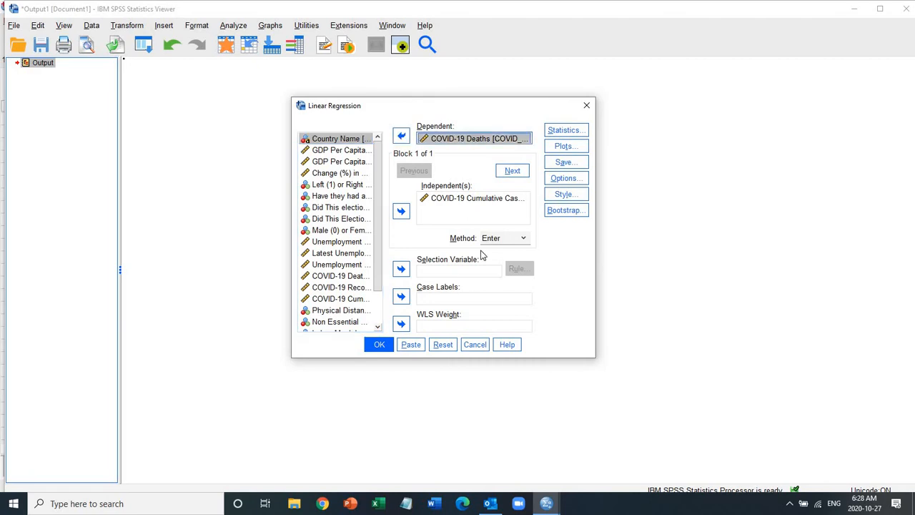
left_click(466, 200)
left_click(466, 199)
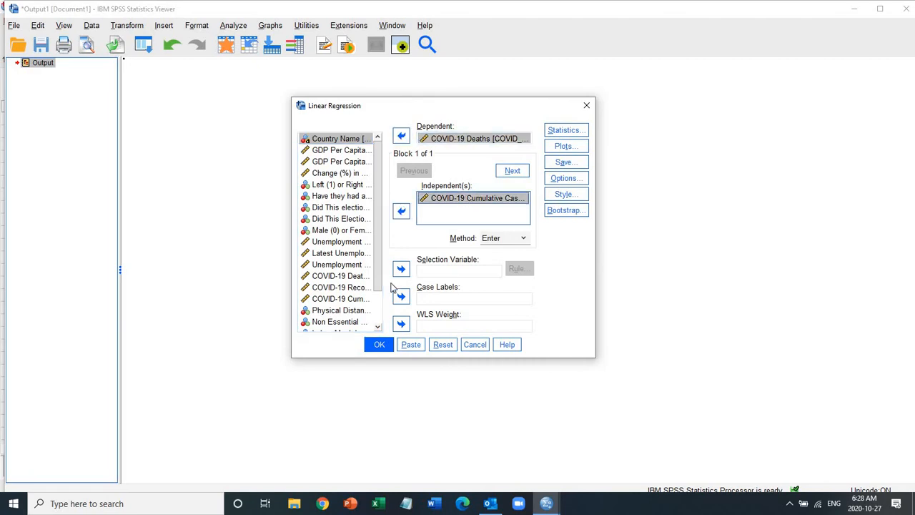
Try Unemployment change since March 2020 as a second independent variable, and take it out of the model again.
scroll(379, 314, "down", 2)
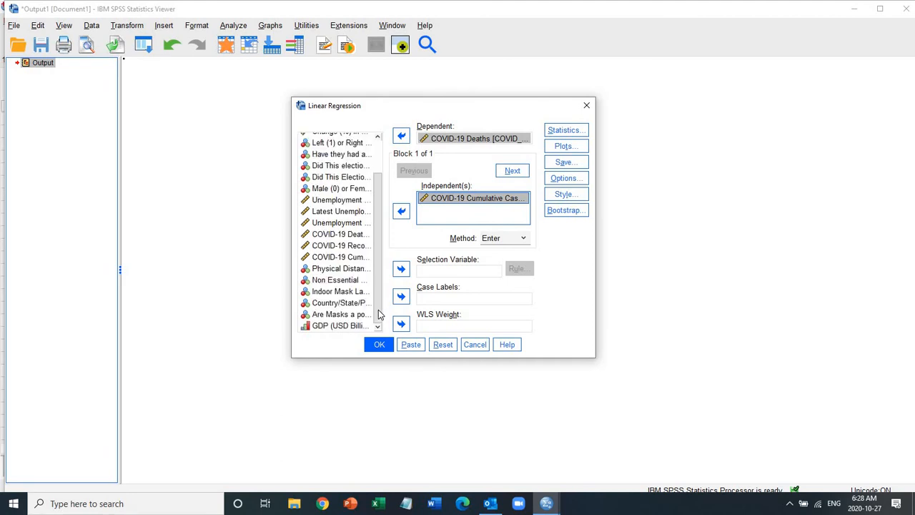
left_click(339, 165)
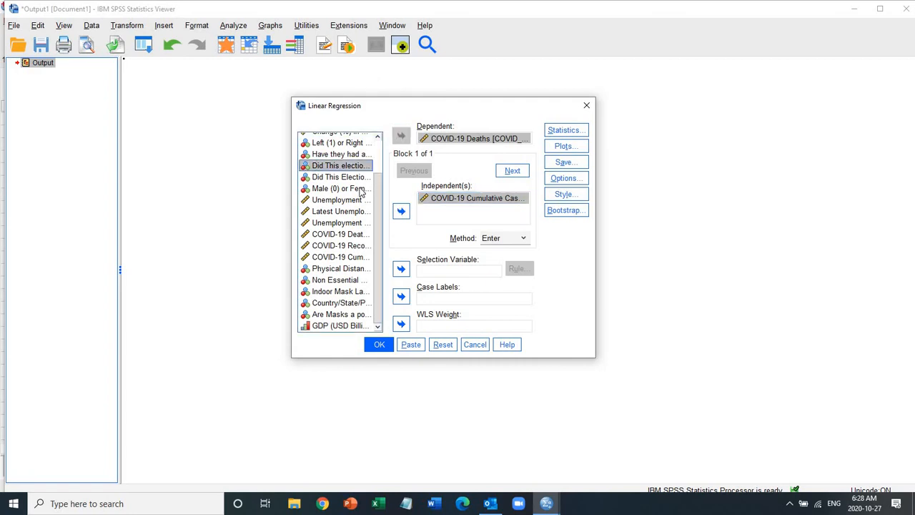
left_click(342, 200)
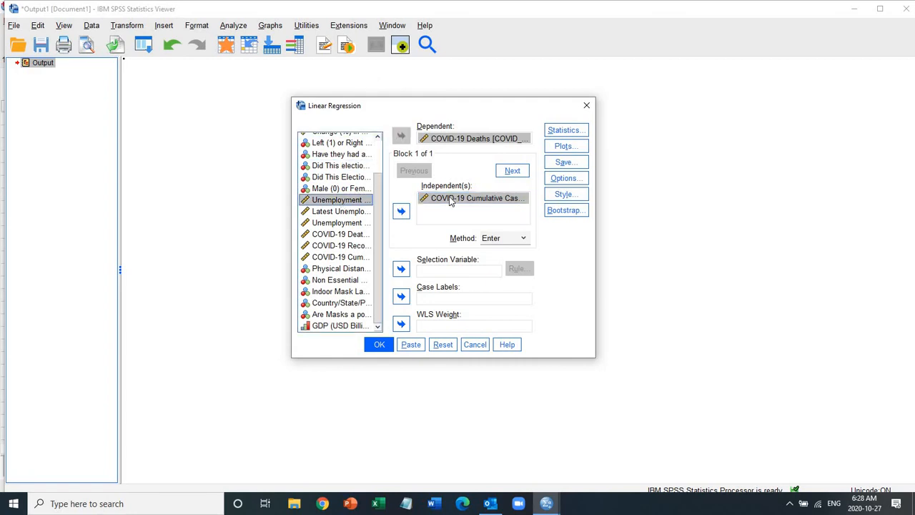
left_click(337, 223)
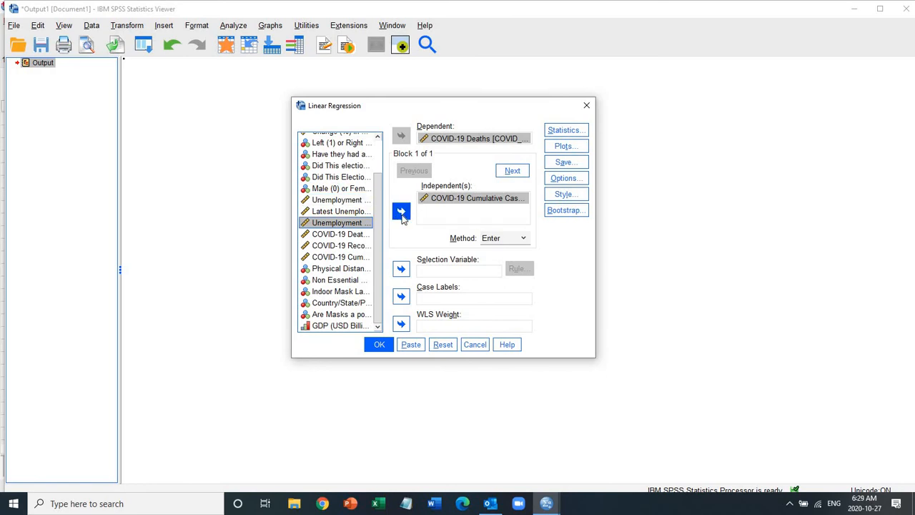
left_click(401, 212)
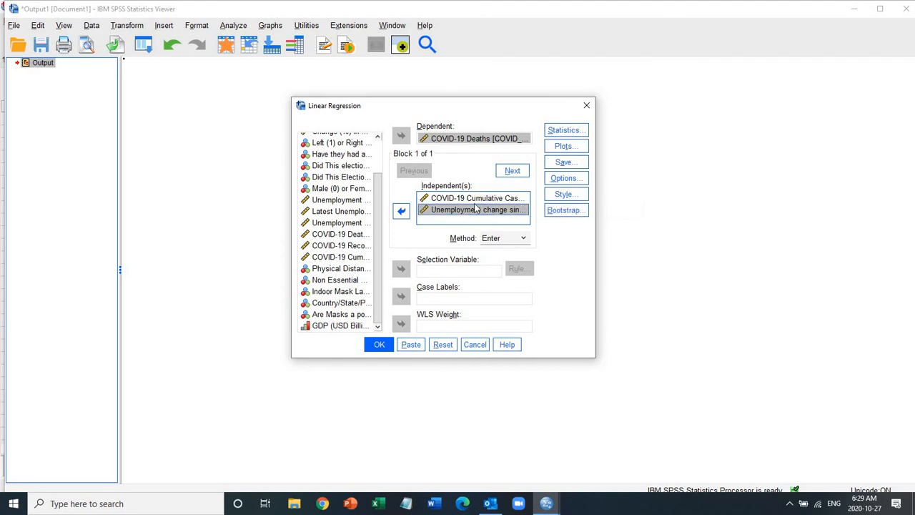
key("Up")
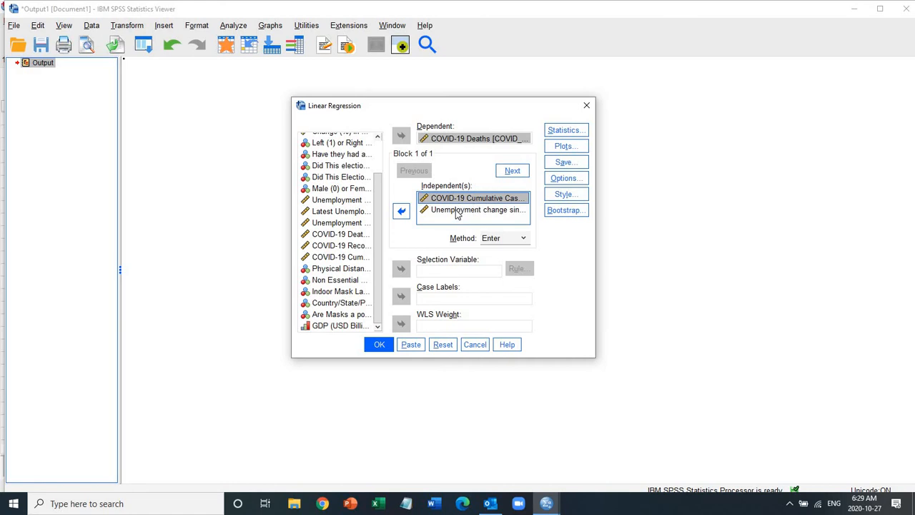
left_click(438, 140)
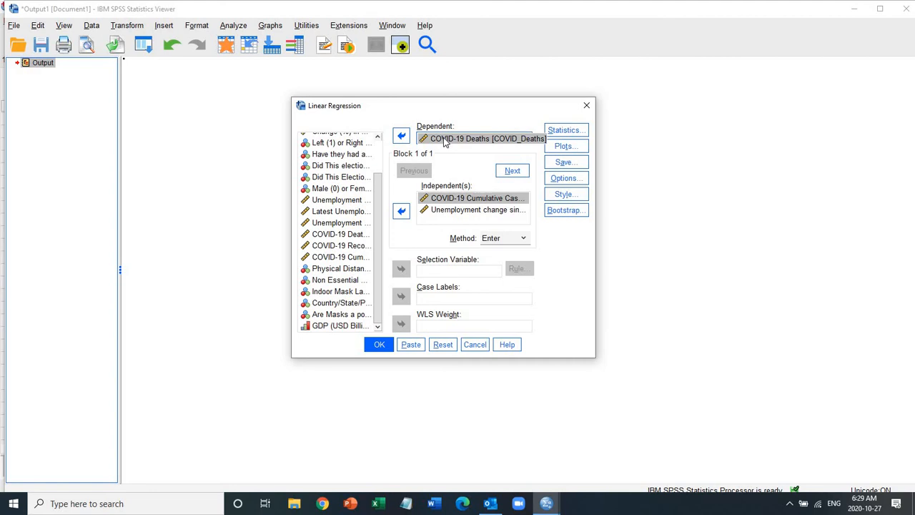
left_click(476, 202)
left_click(464, 211)
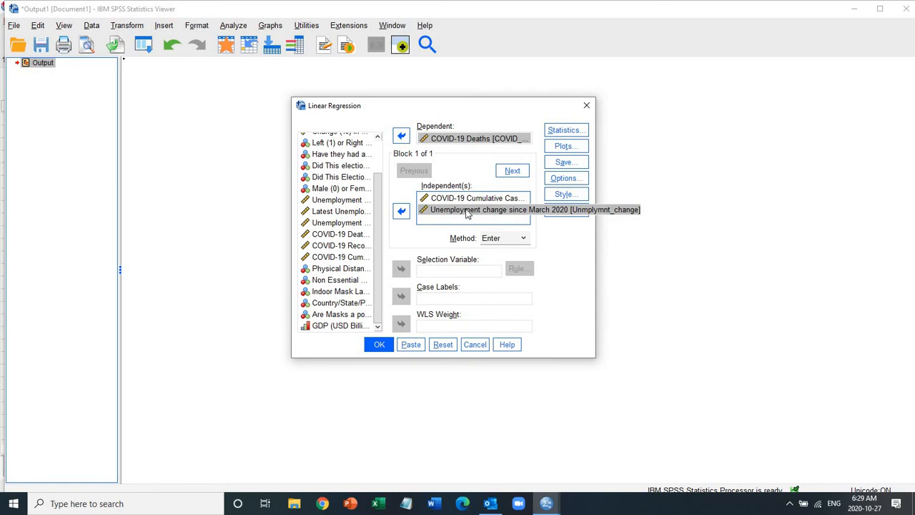
left_click(400, 214)
Add Latest Unemployment Rate as the second independent variable beside COVID-19 Cumulative Cases.
left_click(327, 213)
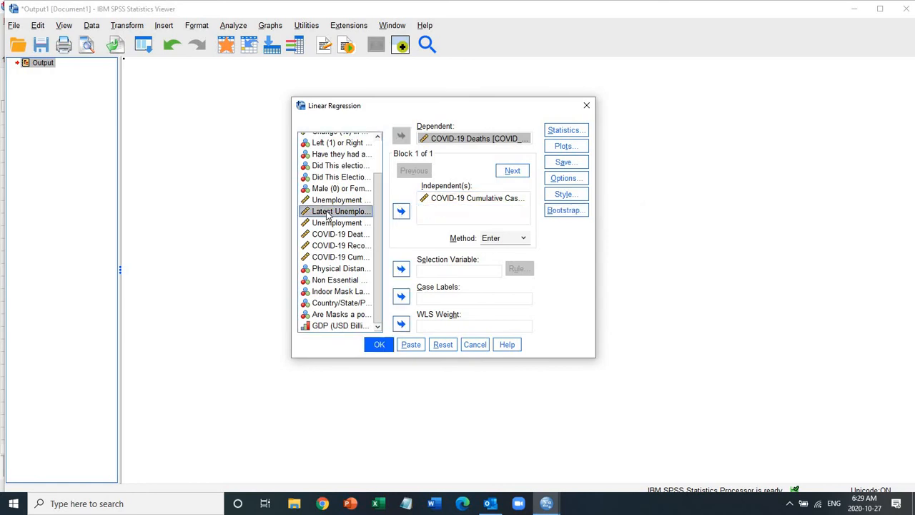
left_click(401, 212)
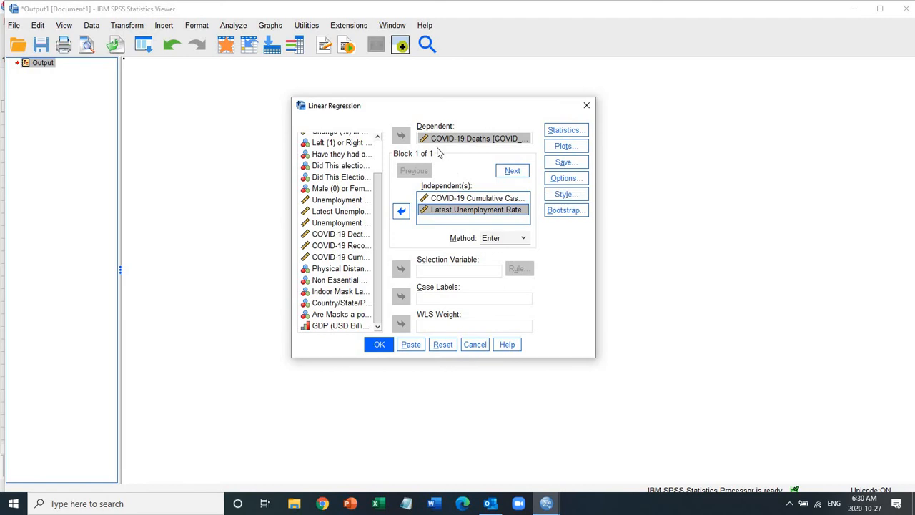
Request Durbin-Watson, collinearity diagnostics, descriptives and casewise diagnostics for outliers outside 3 standard deviations in the regression statistics.
left_click(566, 130)
left_click(576, 129)
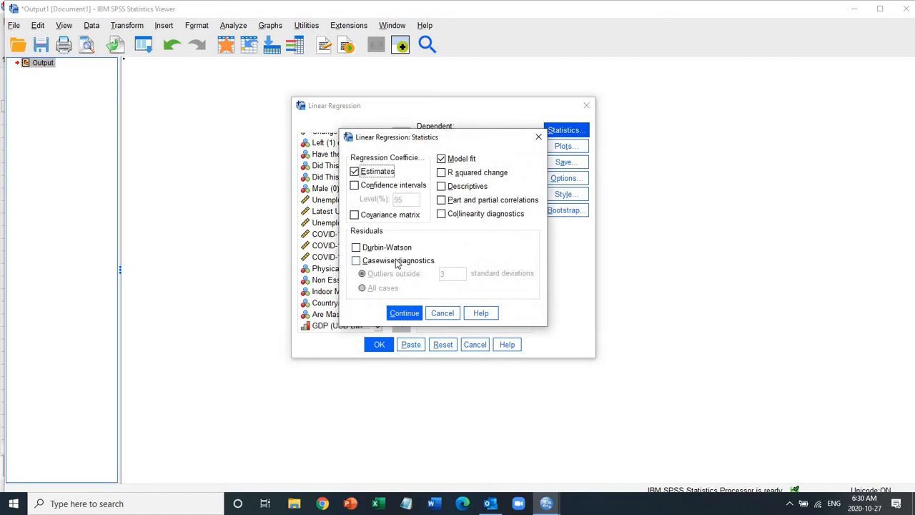
left_click(355, 248)
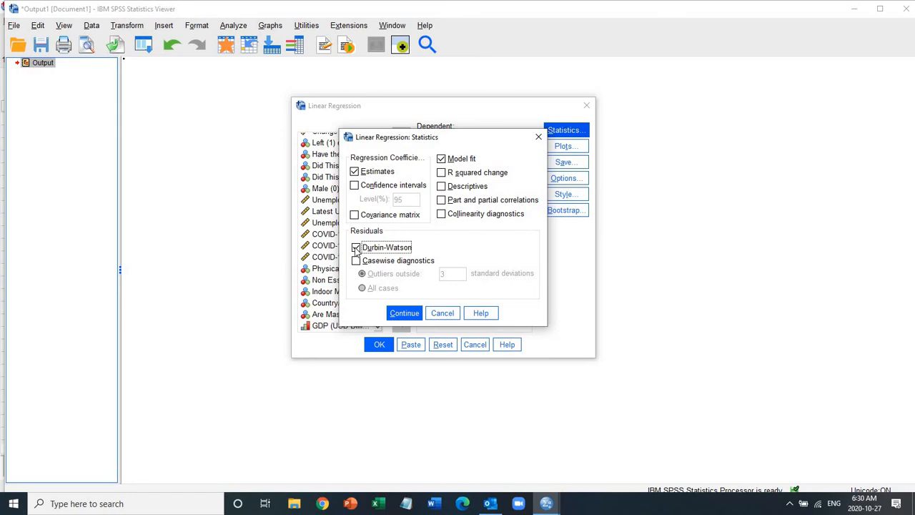
left_click(442, 216)
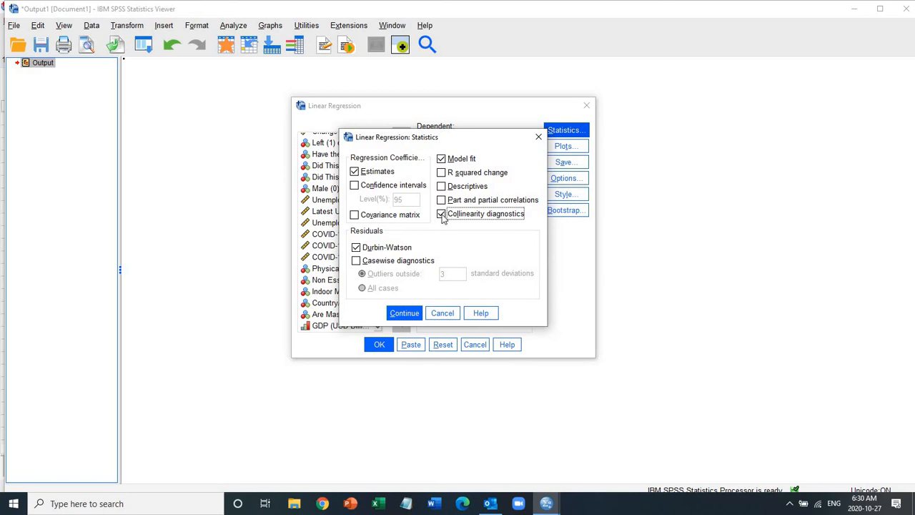
left_click(441, 186)
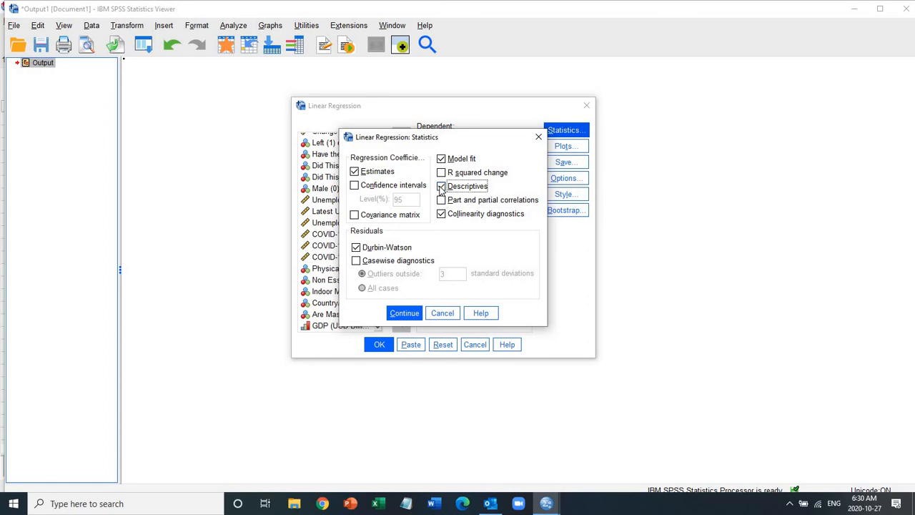
left_click(356, 262)
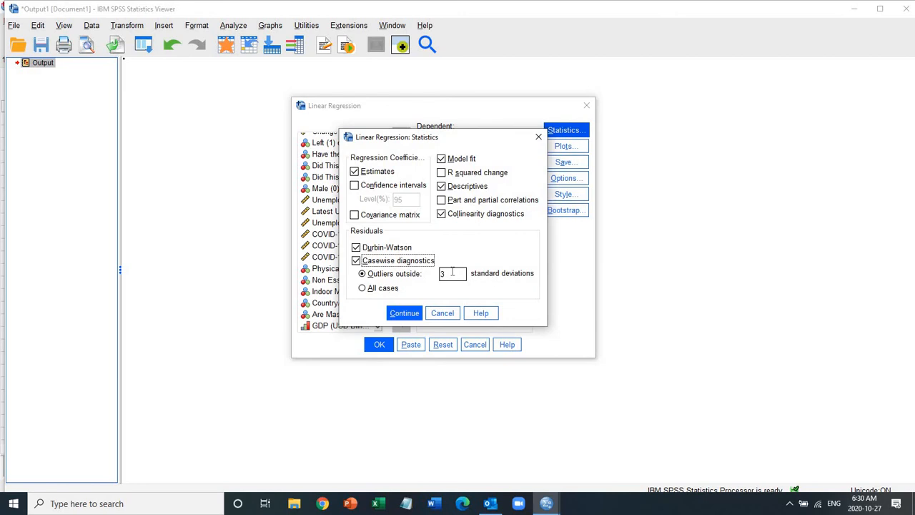
left_click(404, 319)
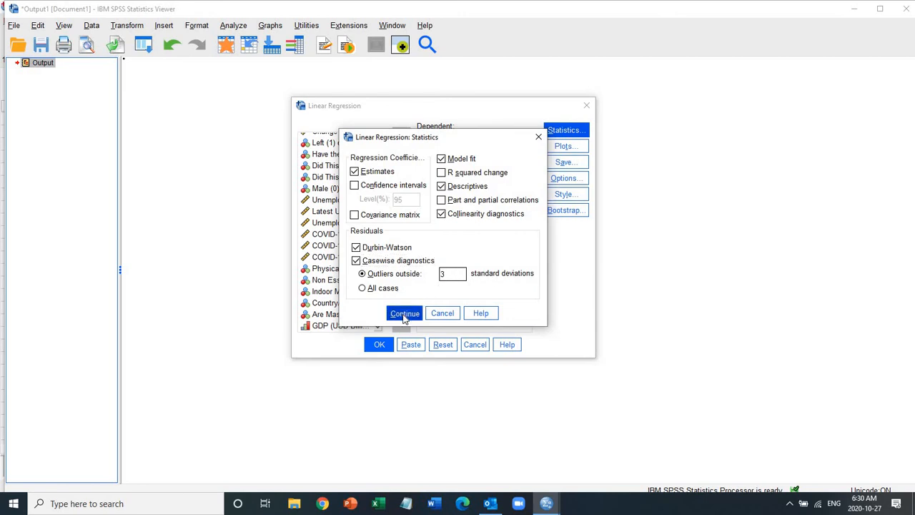
Request a histogram and a normal probability plot of the standardized residuals.
left_click(561, 147)
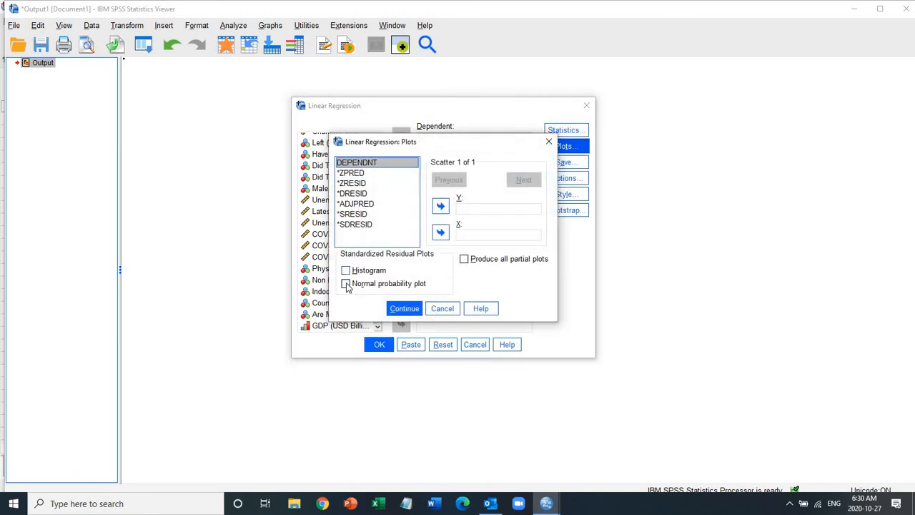
left_click(346, 284)
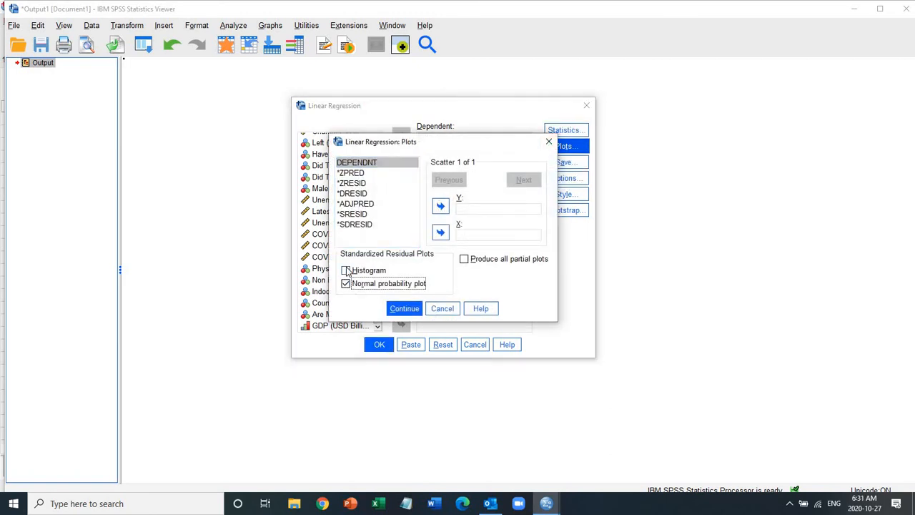
left_click(346, 271)
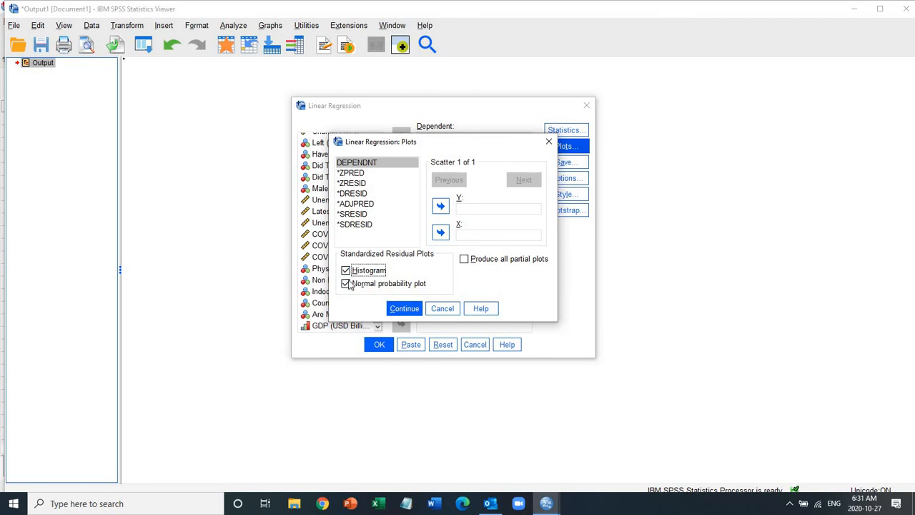
left_click(405, 310)
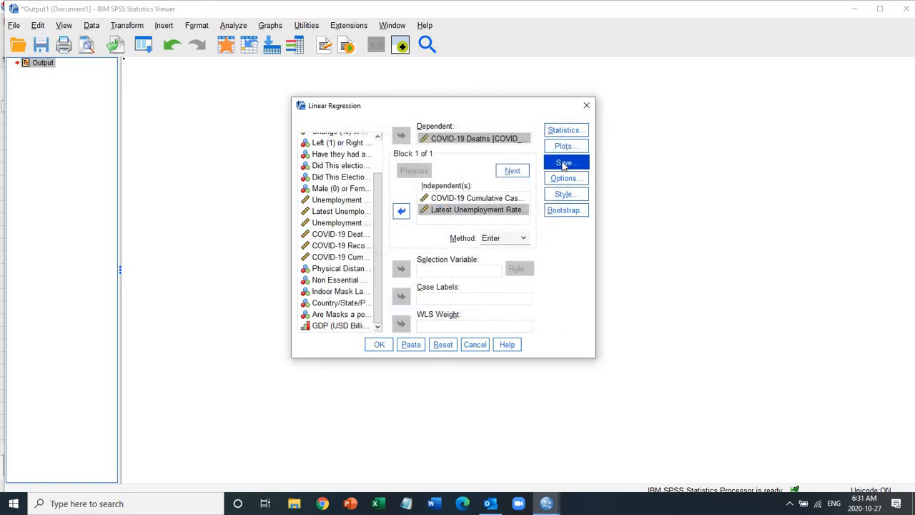
left_click(564, 163)
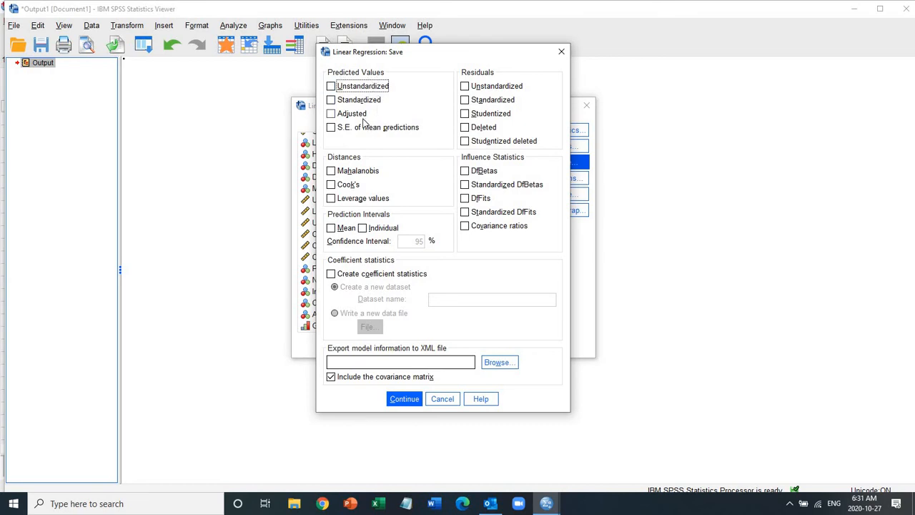
left_click(331, 186)
left_click(442, 399)
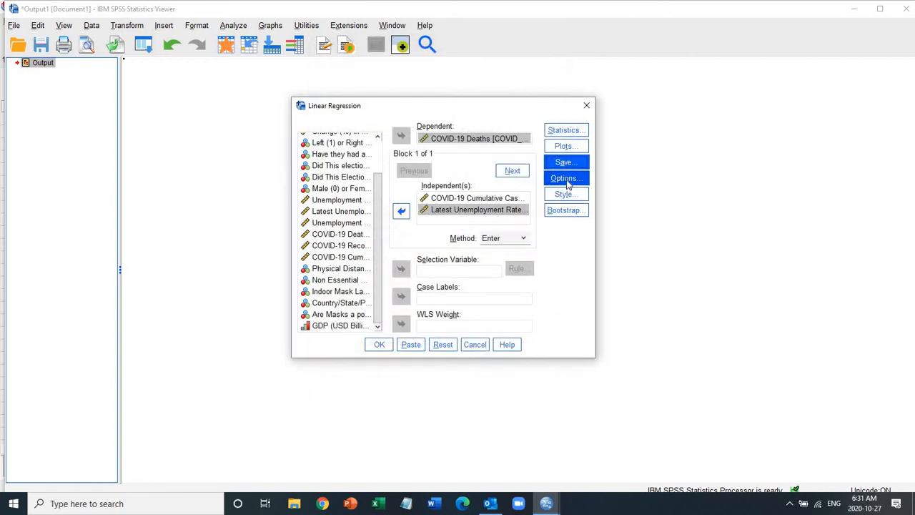
Set missing values to exclude cases listwise and run the multiple regression of COVID-19 Deaths.
left_click(567, 180)
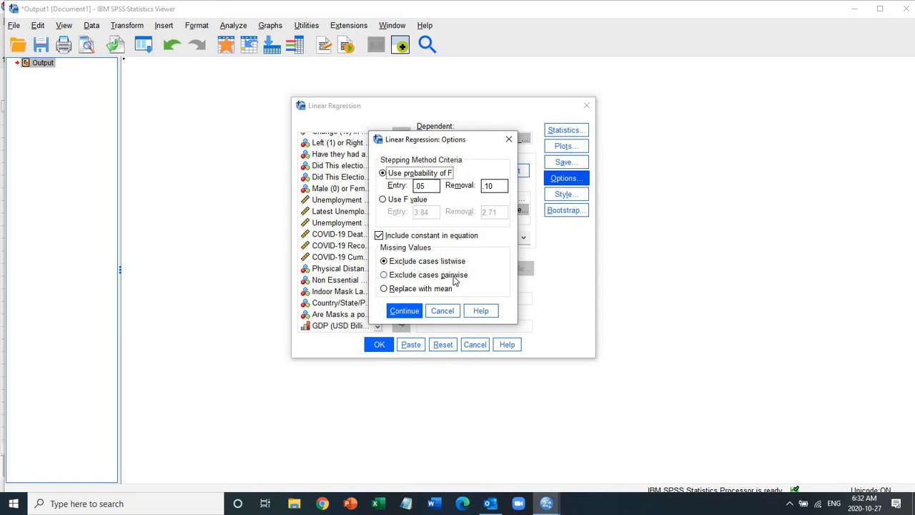
left_click(384, 290)
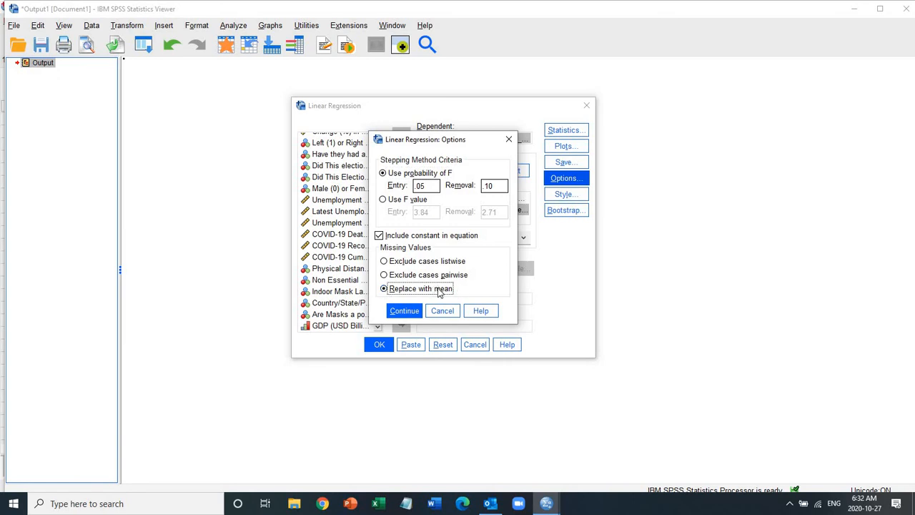
left_click(385, 262)
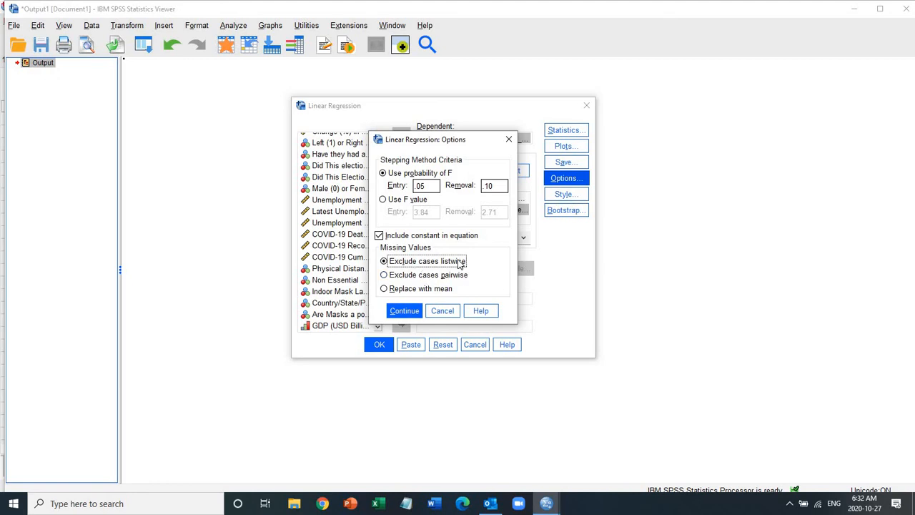
left_click(405, 312)
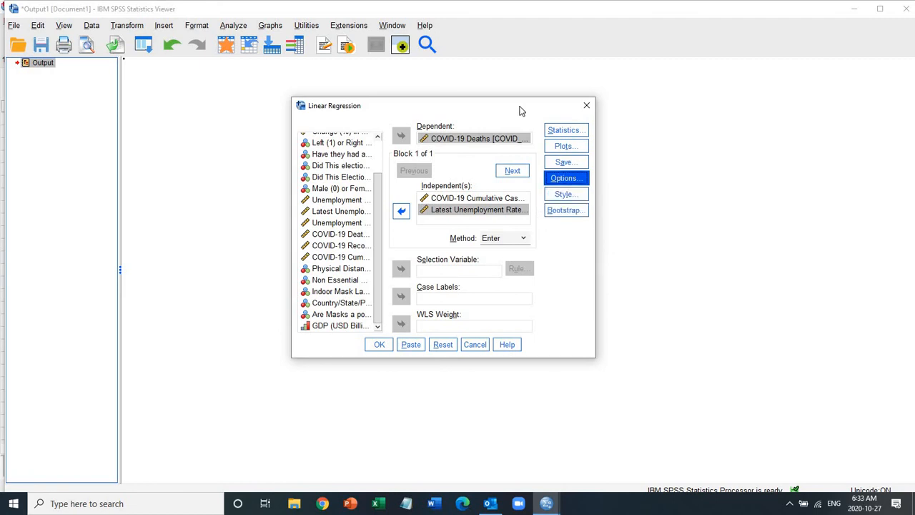
left_click(378, 346)
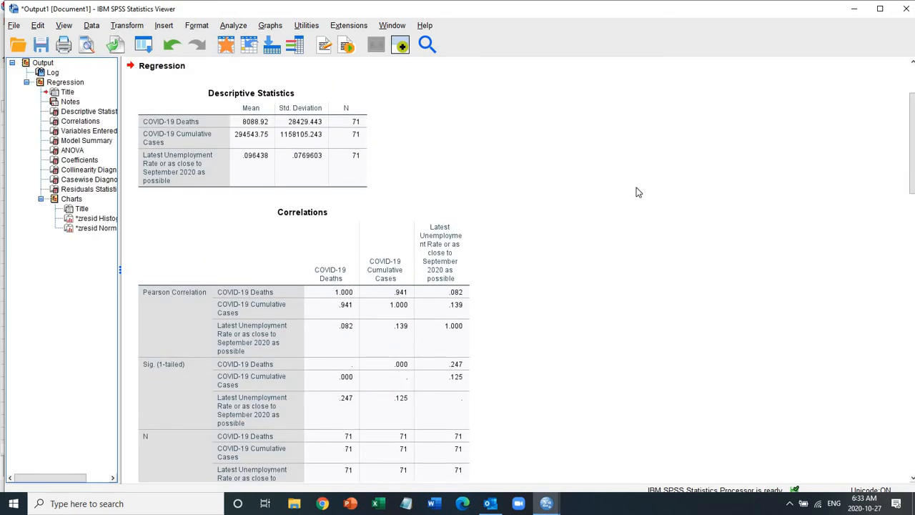
Examine the Descriptive Statistics, Correlations and Model Summary tables of the multiple regression, including R Square.
left_click(329, 136)
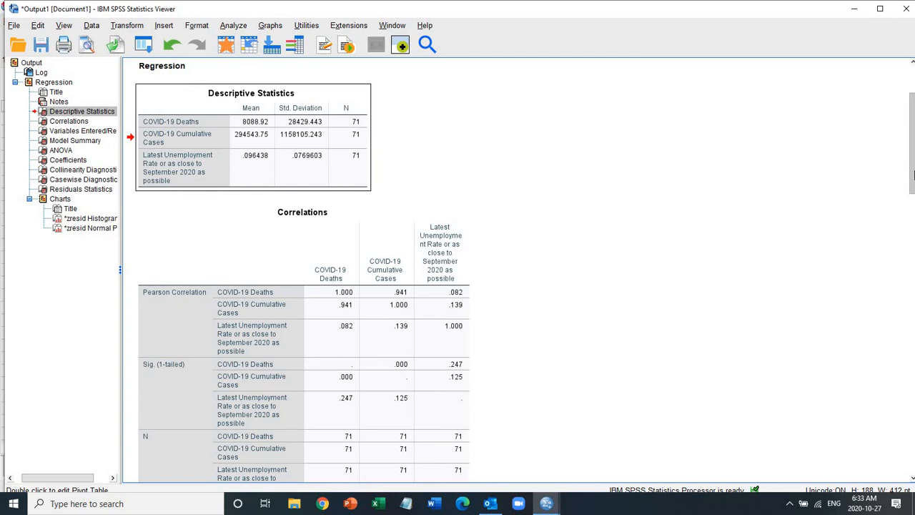
left_click(409, 165)
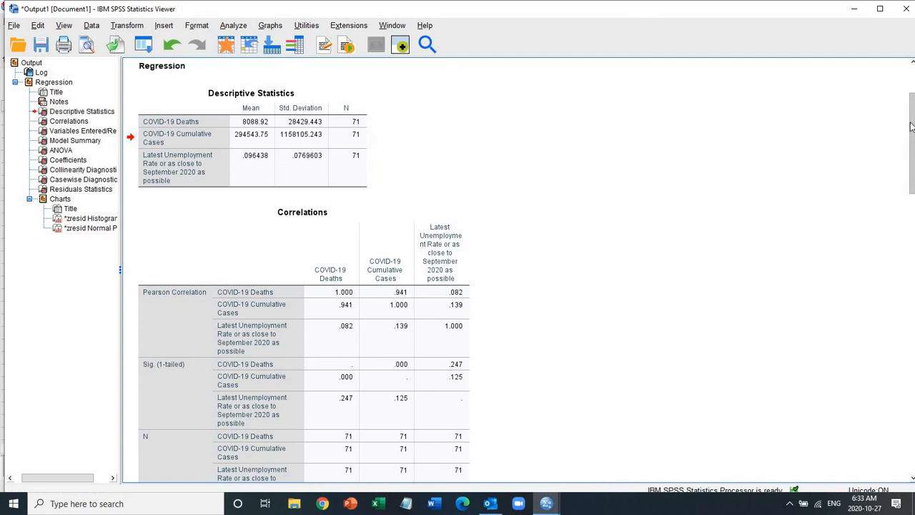
left_click_drag(911, 127, 912, 157)
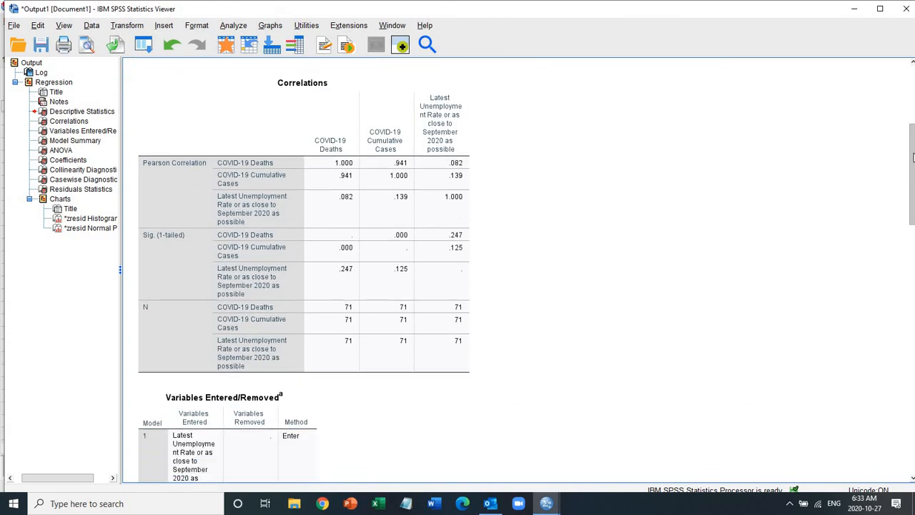
left_click(295, 138)
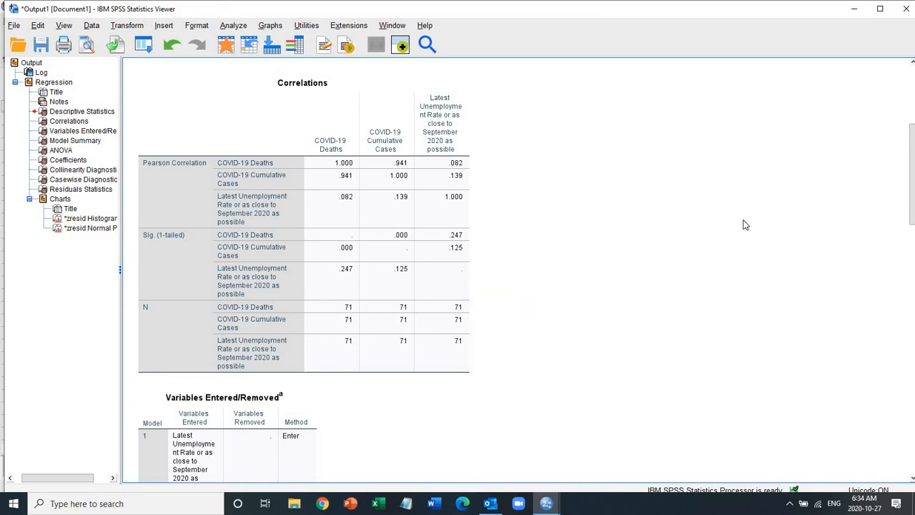
left_click_drag(912, 189, 912, 277)
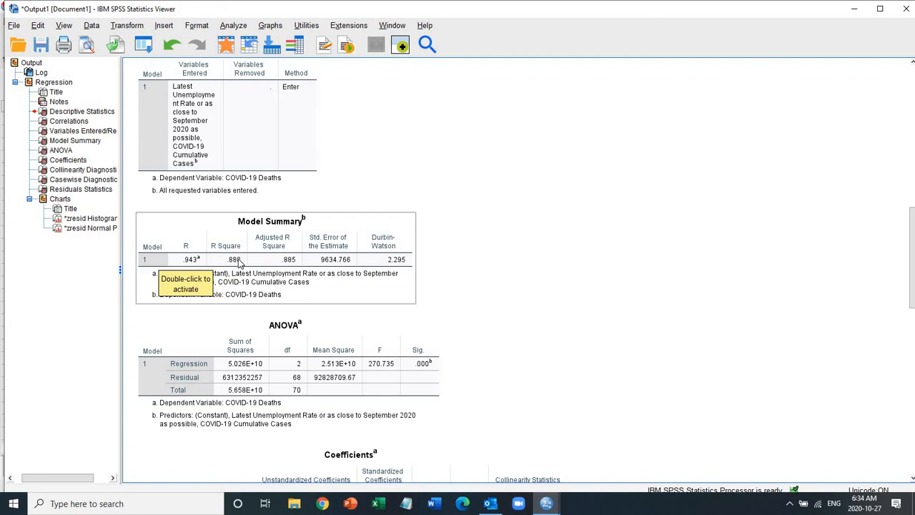
double_click(238, 263)
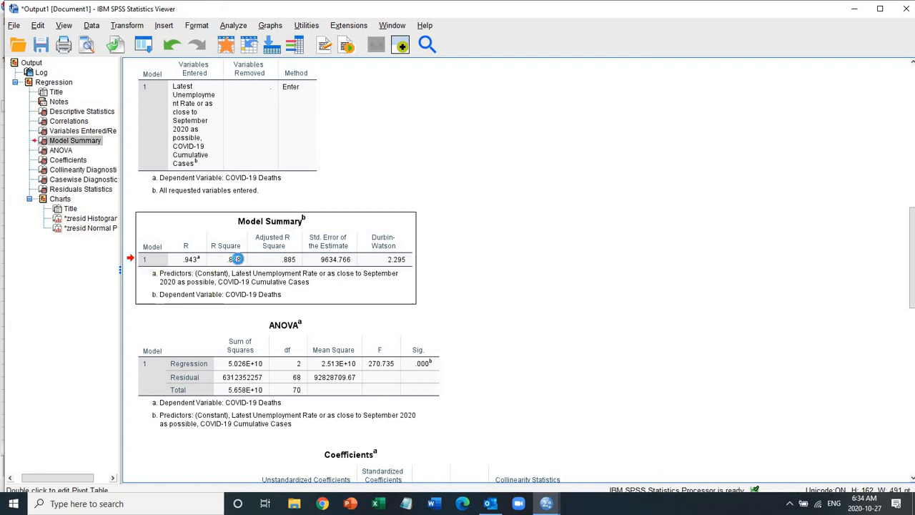
left_click(522, 309)
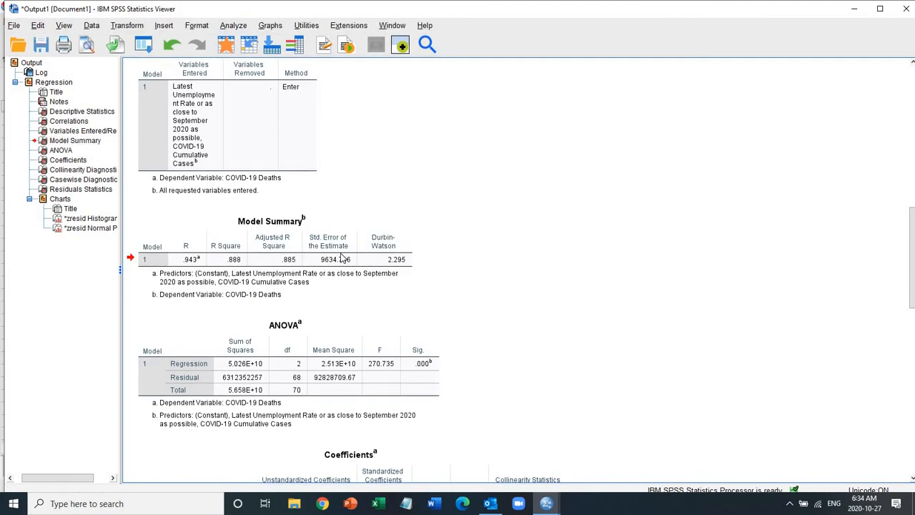
left_click(253, 244)
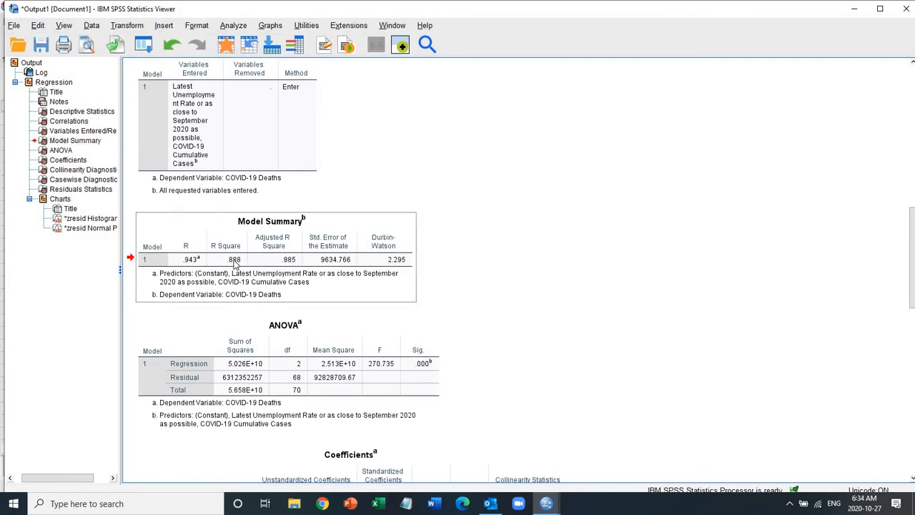
Examine the ANOVA table and the Coefficients table of the multiple regression, including the B values of both predictors.
left_click(762, 228)
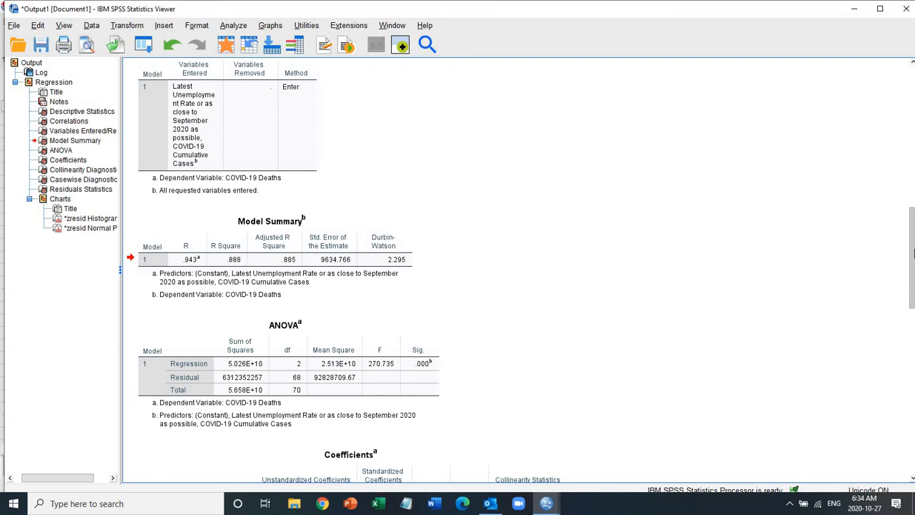
scroll(912, 264, "down", 4)
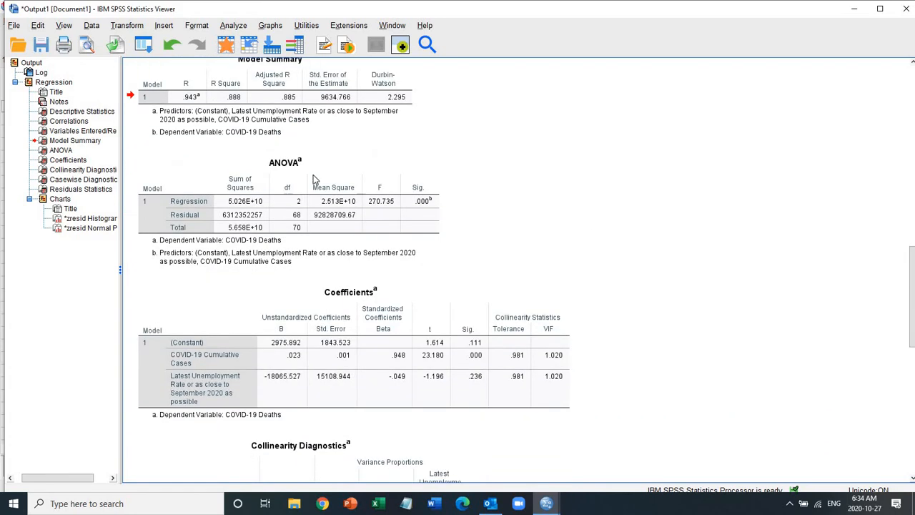
left_click(319, 187)
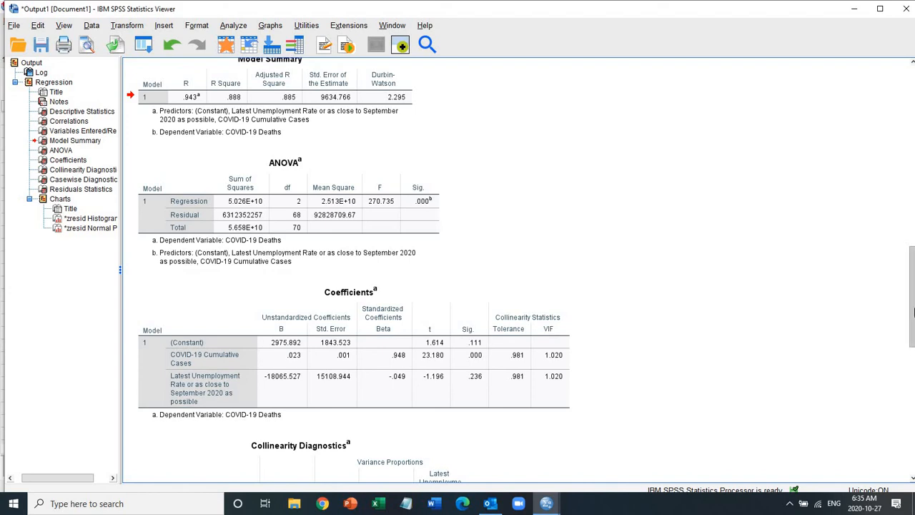
mouse_move(913, 308)
left_mouse_down()
mouse_move(913, 358)
mouse_move(905, 300)
left_mouse_up()
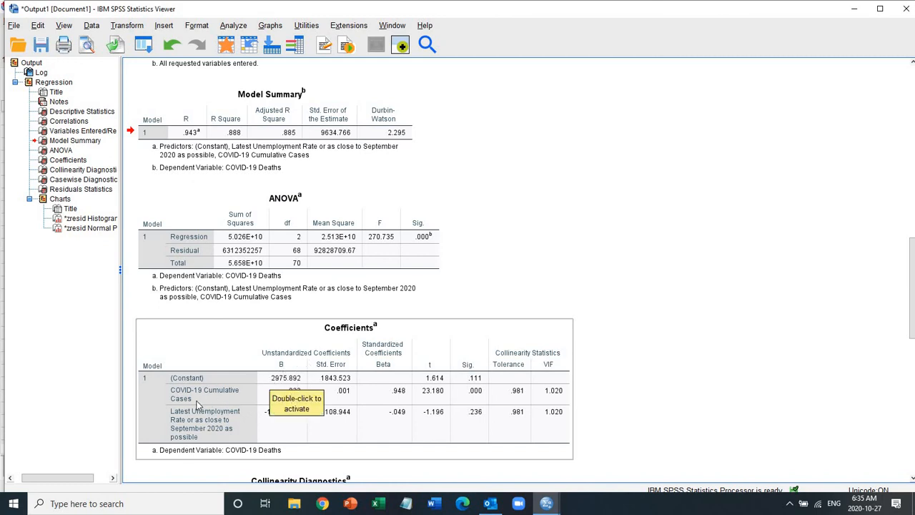
left_click(658, 313)
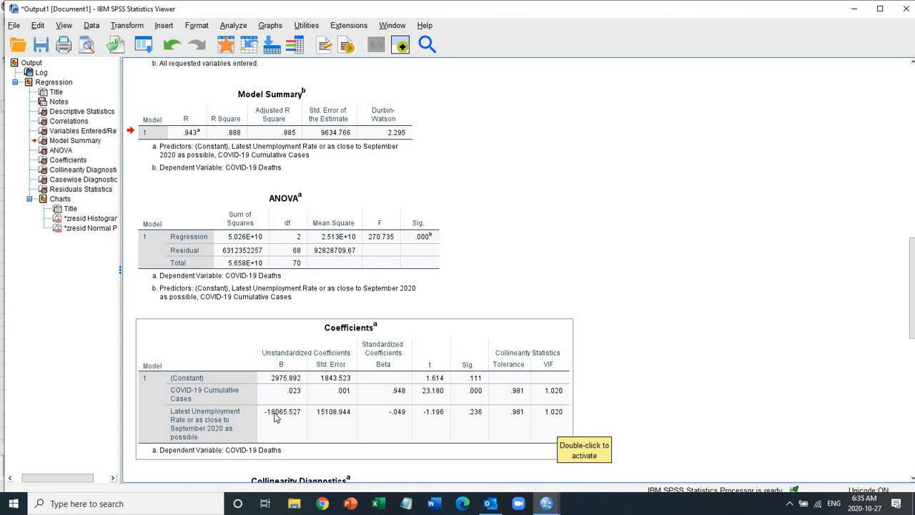
left_click(532, 418)
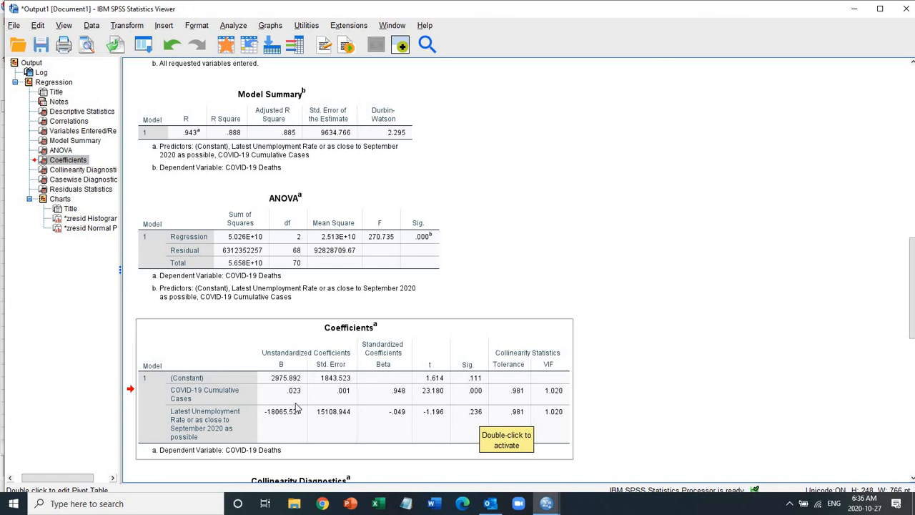
Review the Correlations table again for the Pearson correlations between deaths, cumulative cases and unemployment rate.
left_click_drag(911, 274, 910, 226)
scroll(363, 360, "up", 7)
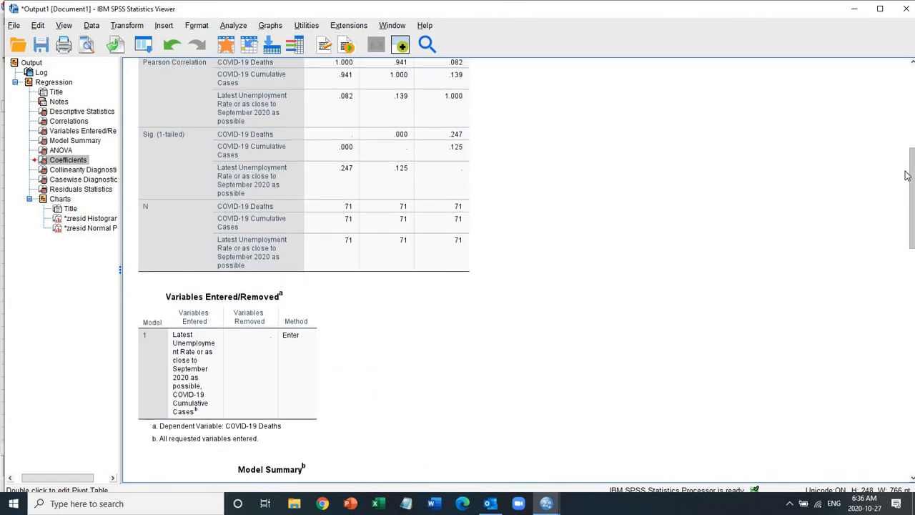
left_click(247, 349)
left_click(337, 189)
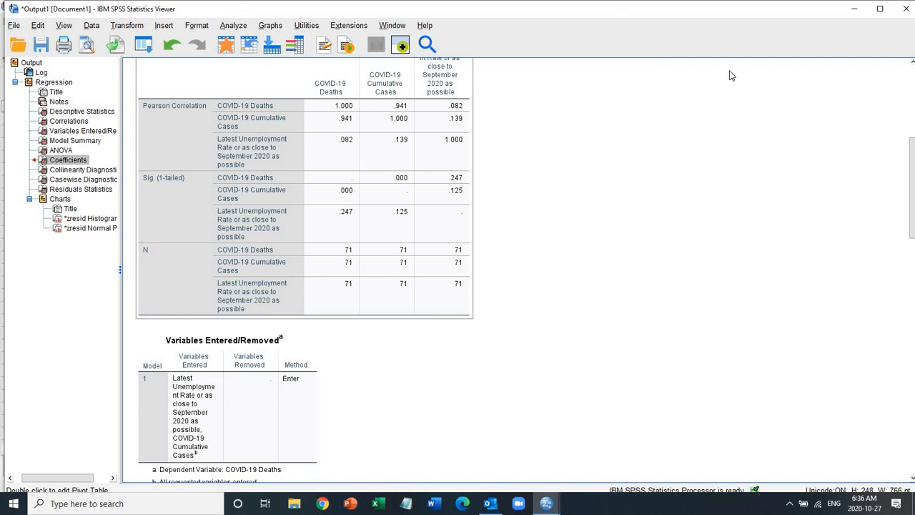
Examine the Collinearity Diagnostics, Residuals Statistics and Casewise Diagnostics tables, noting the case numbers of the outliers.
left_click_drag(912, 159, 913, 319)
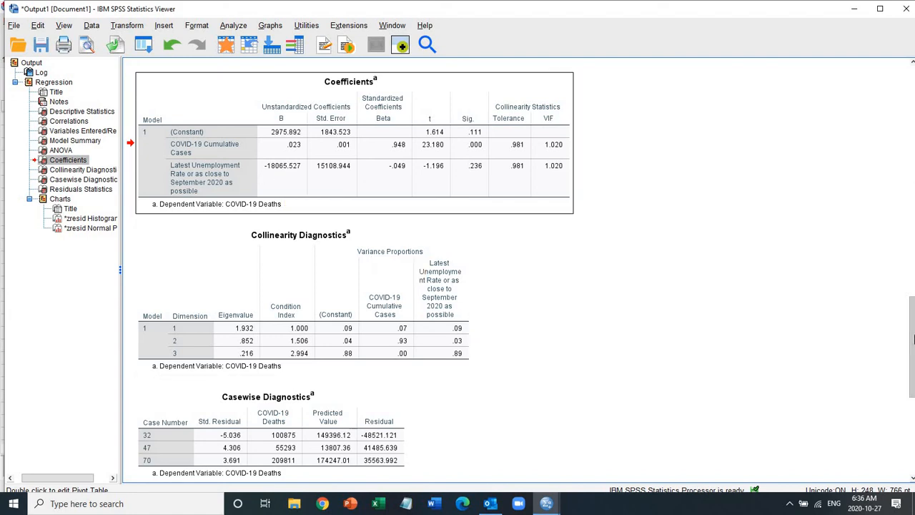
left_click_drag(913, 352, 901, 330)
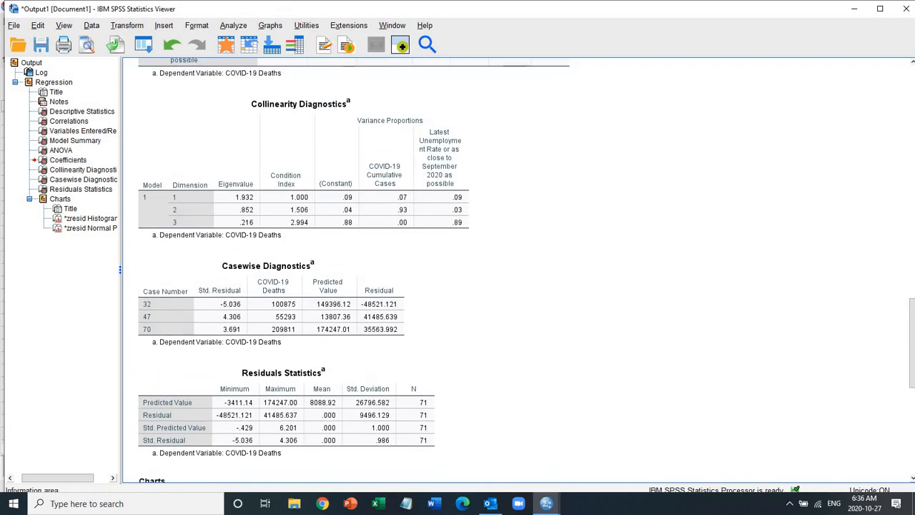
left_click(223, 433)
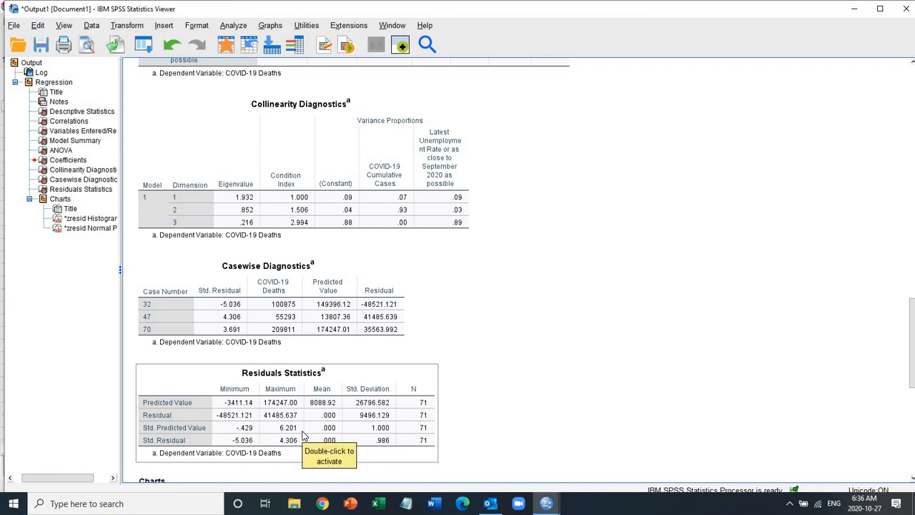
left_click(193, 333)
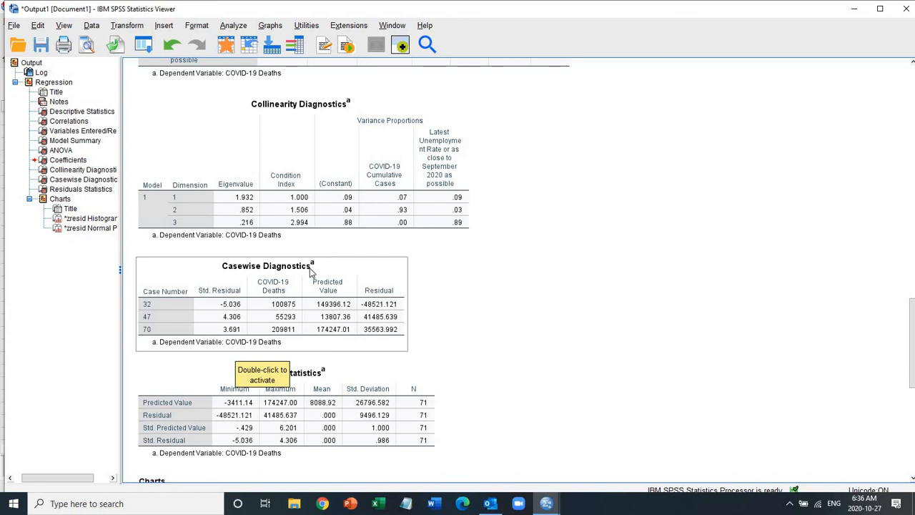
left_click(131, 299)
left_click(142, 321)
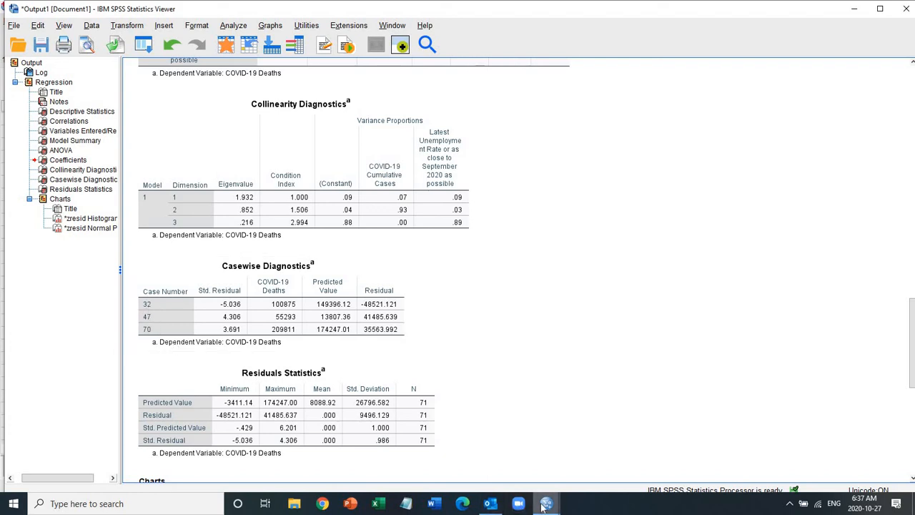
Look up the country of outlier case 70 in the Coronavirus.sav dataset.
mouse_move(543, 507)
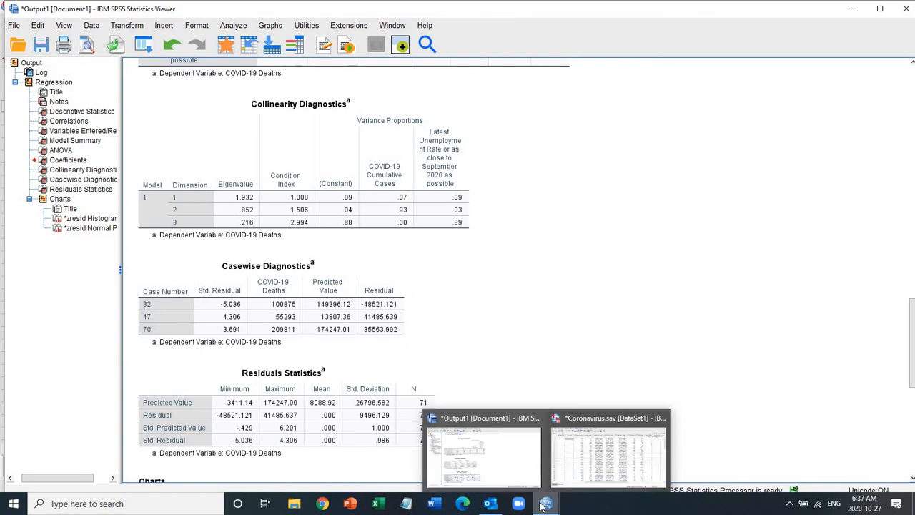
left_click(595, 454)
key("Home")
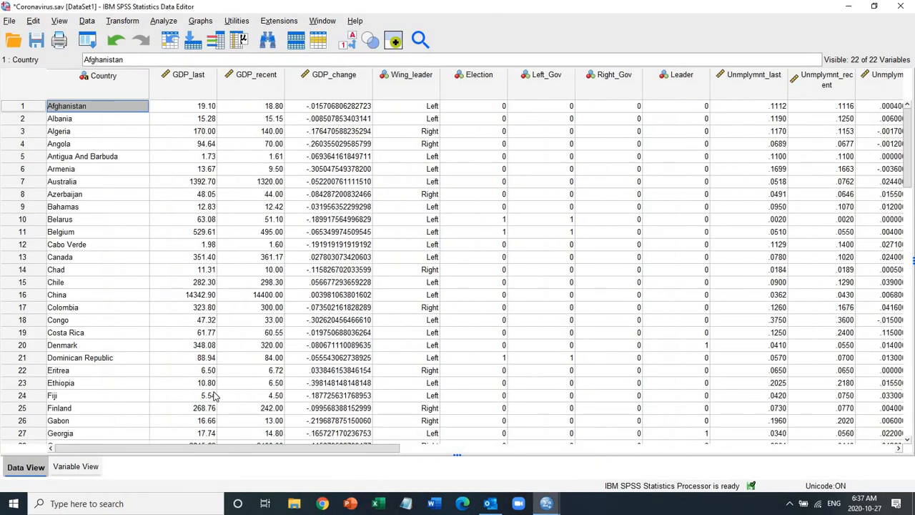
key("ctrl+Down")
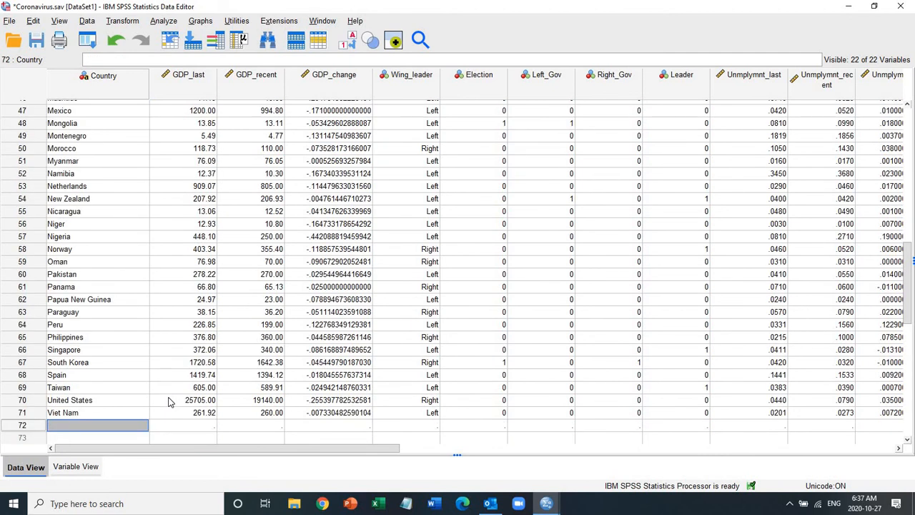
key("Up")
key("Up")
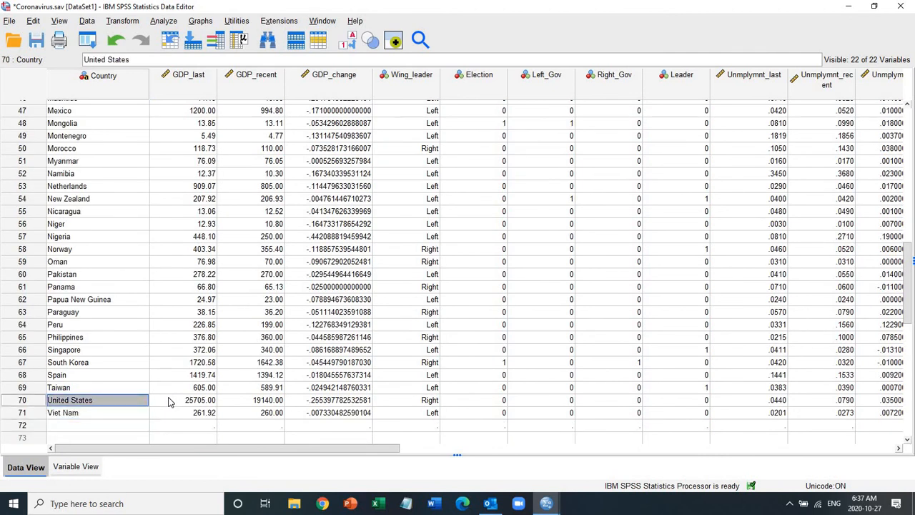
Check the Casewise Diagnostics table for another outlier and look up the country of case 47 in the dataset.
mouse_move(551, 507)
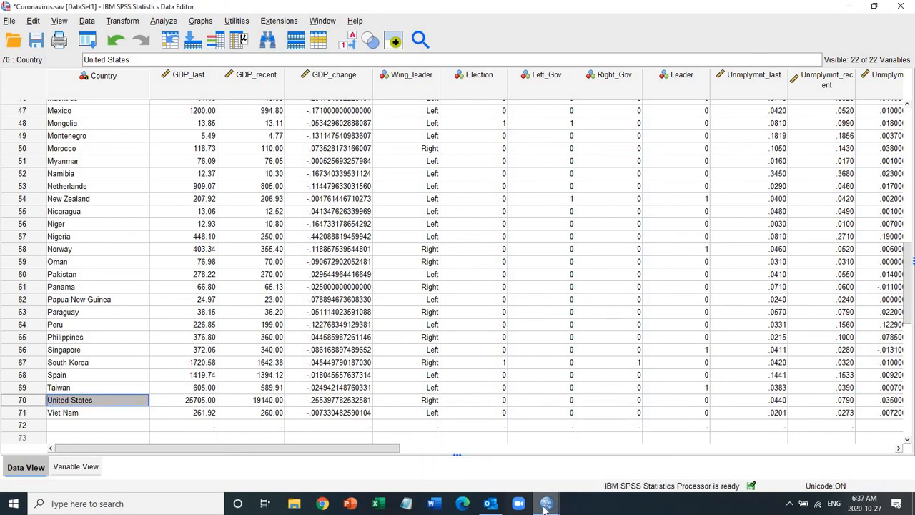
left_click(478, 451)
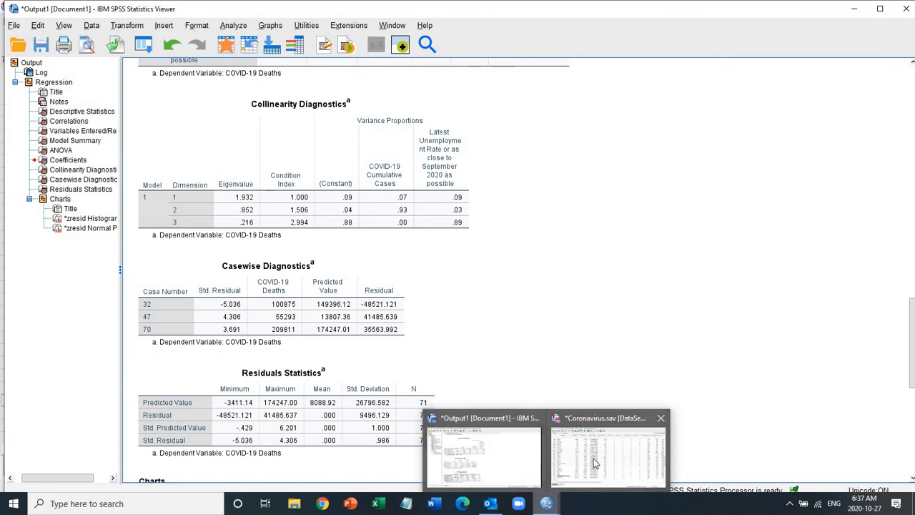
left_click(594, 463)
key("Up")
key("Up")
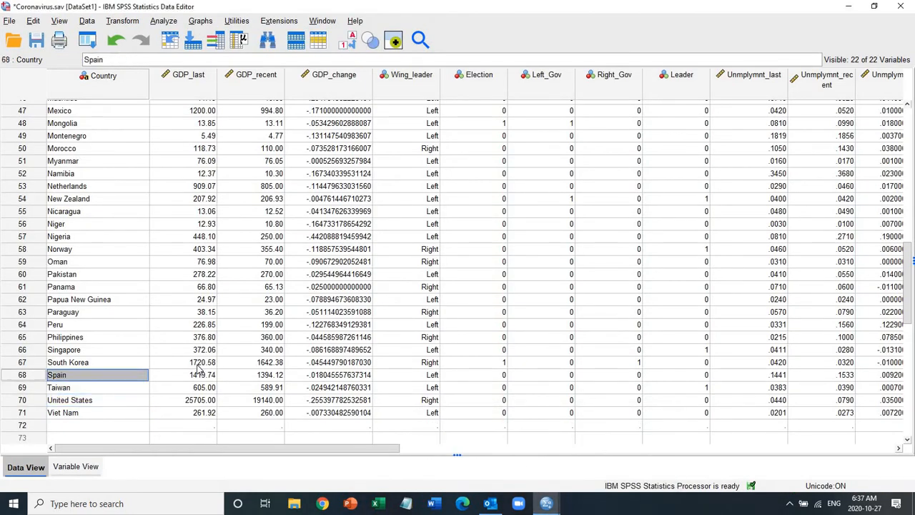
key("Up")
key("Up")
key("Up")
key("Up")
key("Up")
key("Up")
key("Up")
key("Up")
key("Up")
key("Up")
key("Up")
key("Up")
key("Up")
key("Up")
key("Up")
key("Up")
key("Up")
key("Up")
key("Up")
key("Up")
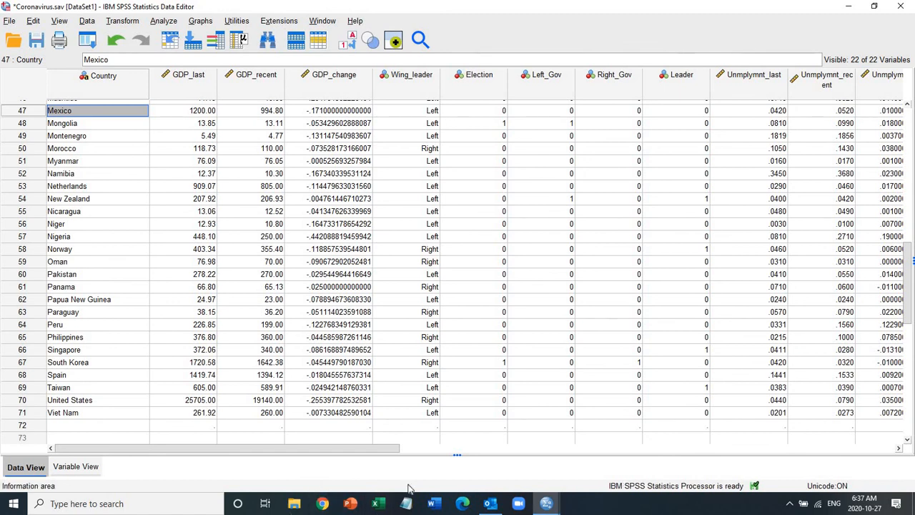
Recheck the casewise outlier list in the output and look up the country of case 32 in the dataset.
left_click(546, 503)
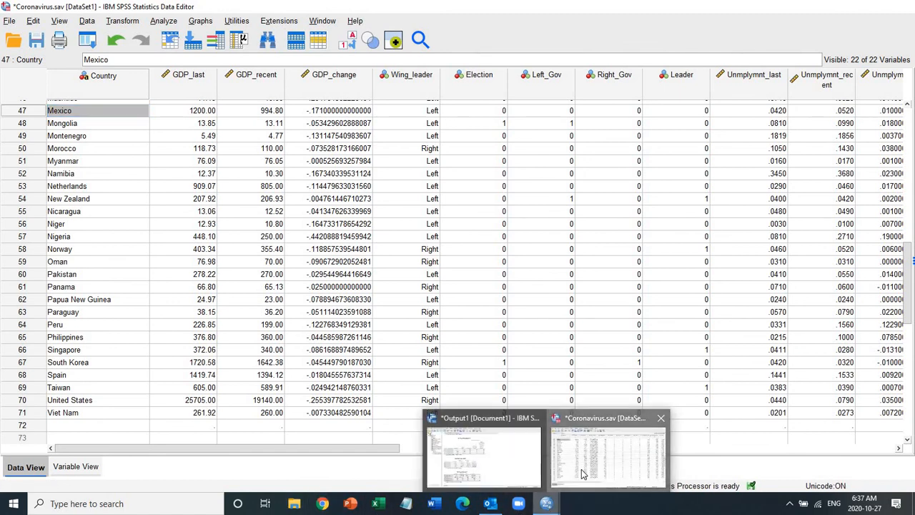
left_click(583, 473)
left_click(546, 503)
left_click(468, 465)
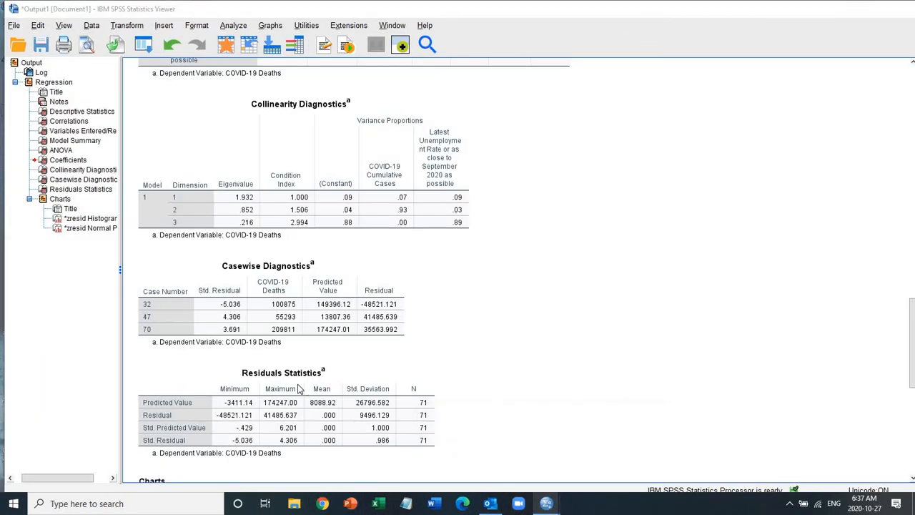
left_click(546, 503)
left_click(578, 472)
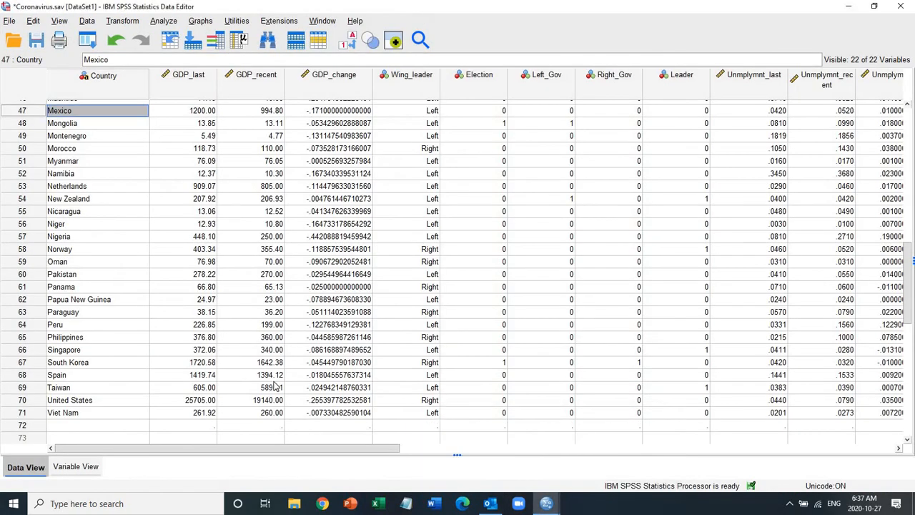
key("Up")
key("Up")
key("Up")
key("Up")
key("Up")
key("Up")
key("Up")
key("Up")
key("Up")
key("Up")
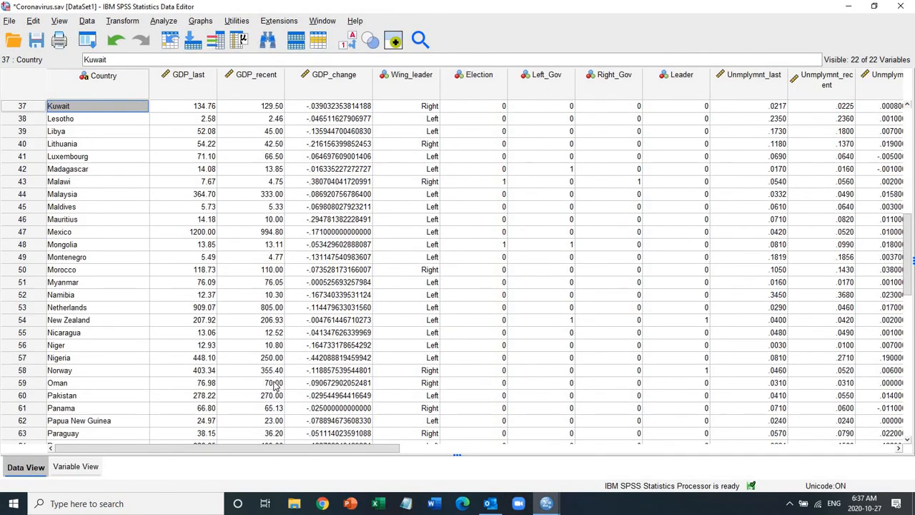
key("Up")
key("Up")
key("Up")
key("Up")
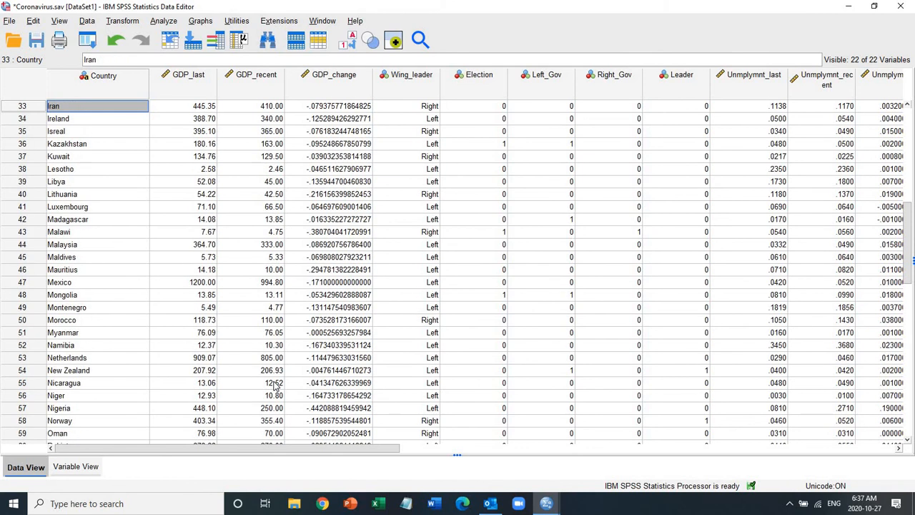
key("Up")
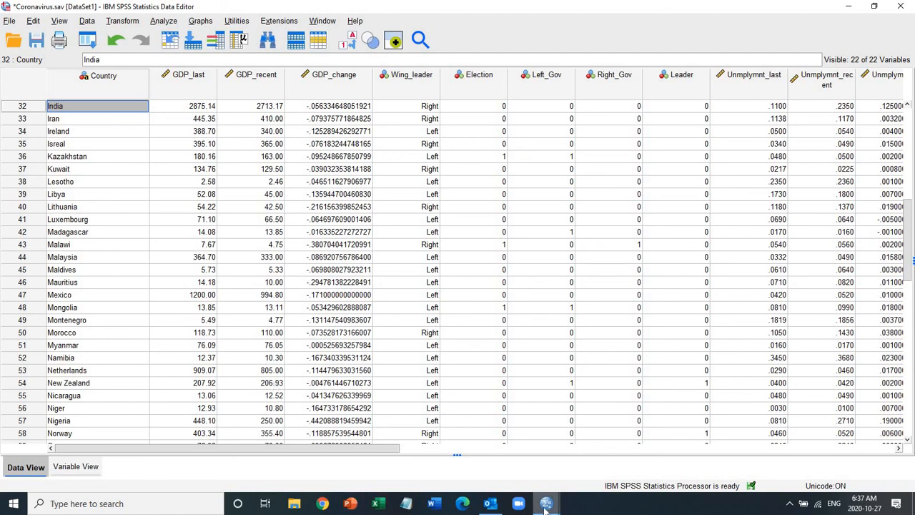
Return to the output and compare the outliers' actual deaths, predicted values and residuals in the Casewise Diagnostics table.
mouse_move(546, 504)
left_click(504, 473)
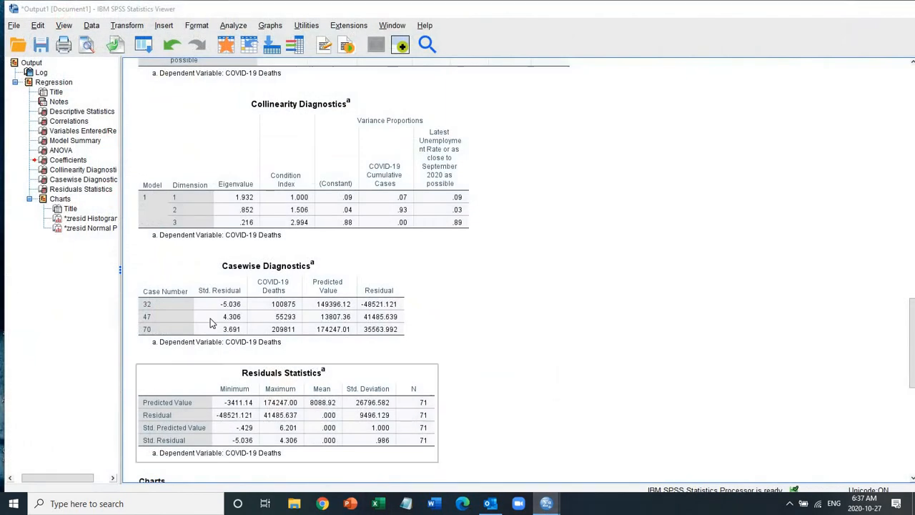
left_click(211, 322)
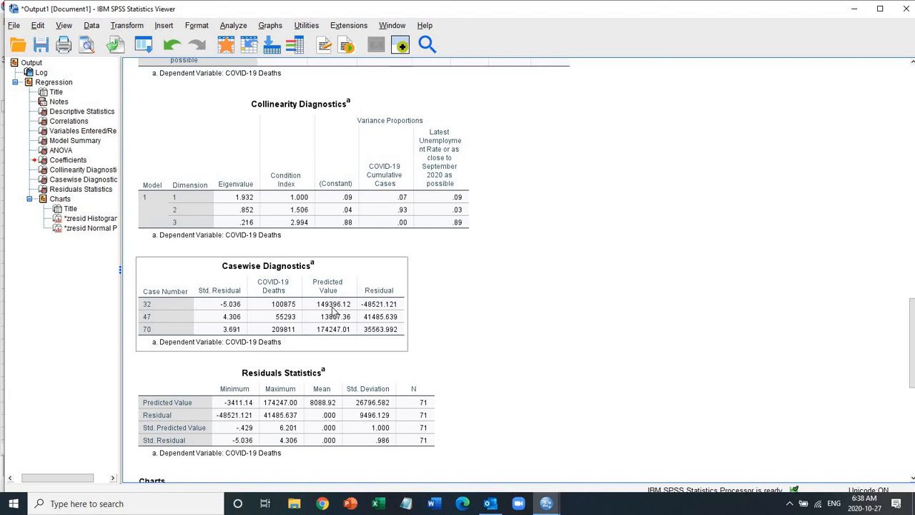
left_click(429, 298)
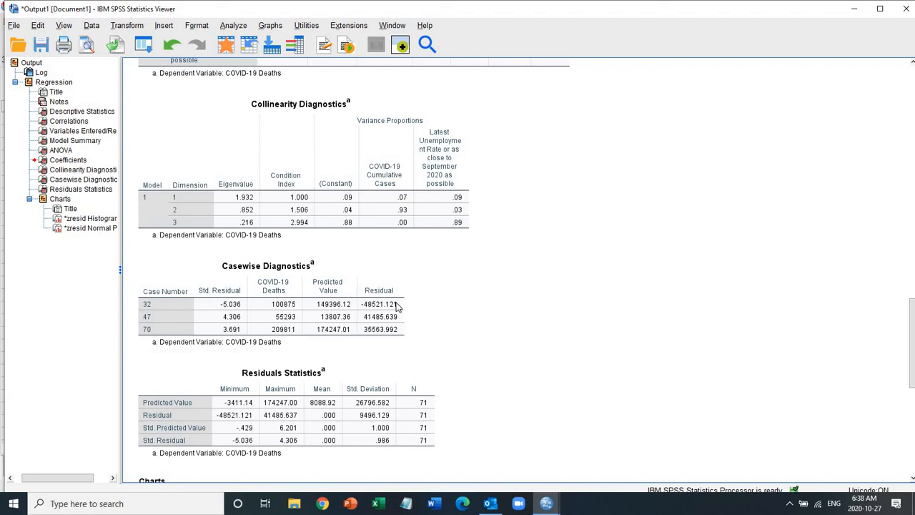
left_click(398, 306)
left_click(198, 284)
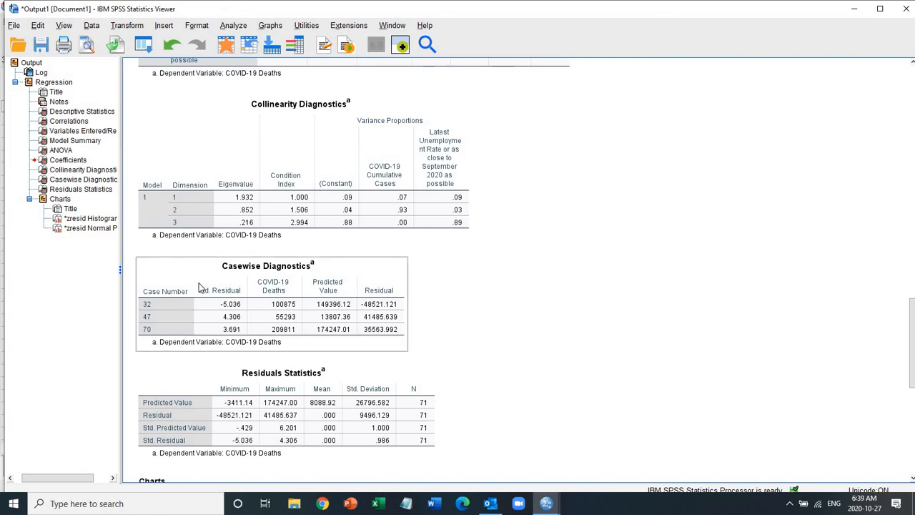
Examine the Residuals Statistics table for the predicted values and residuals of COVID-19 Deaths.
left_click(490, 337)
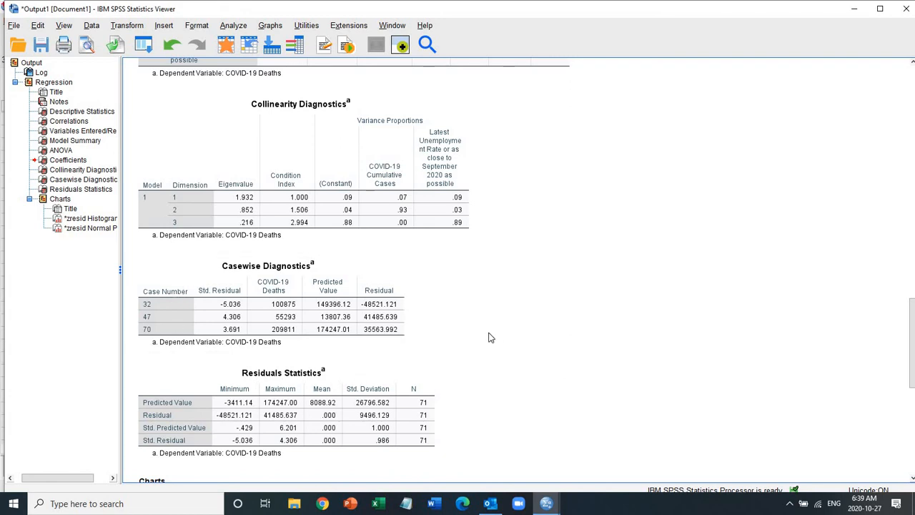
scroll(586, 336, "down", 4)
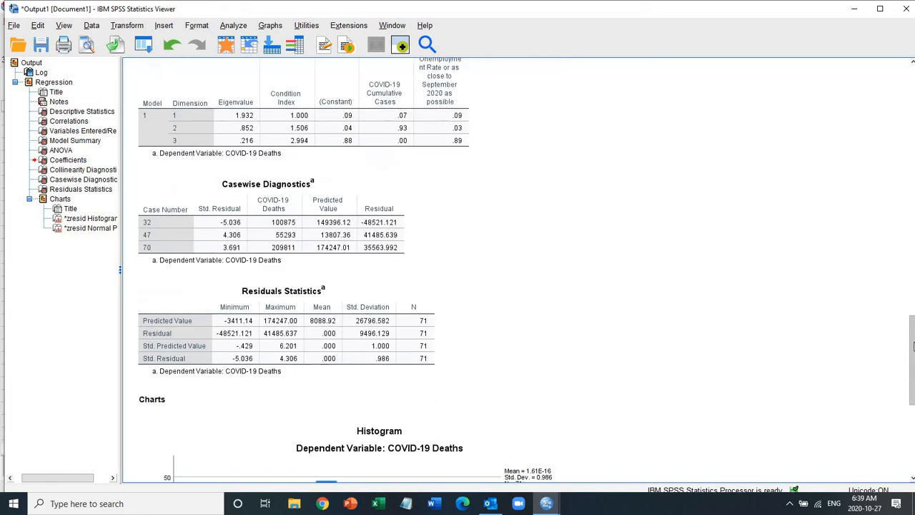
left_click(426, 243)
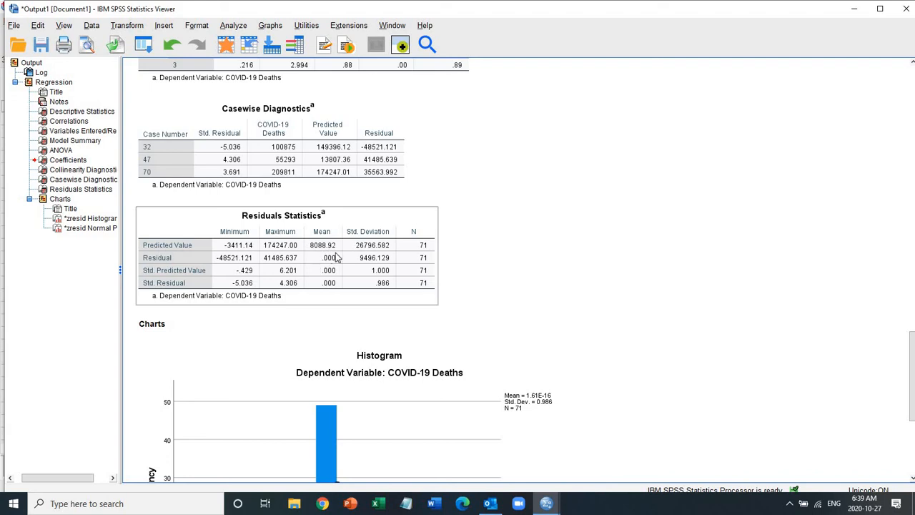
left_click(602, 338)
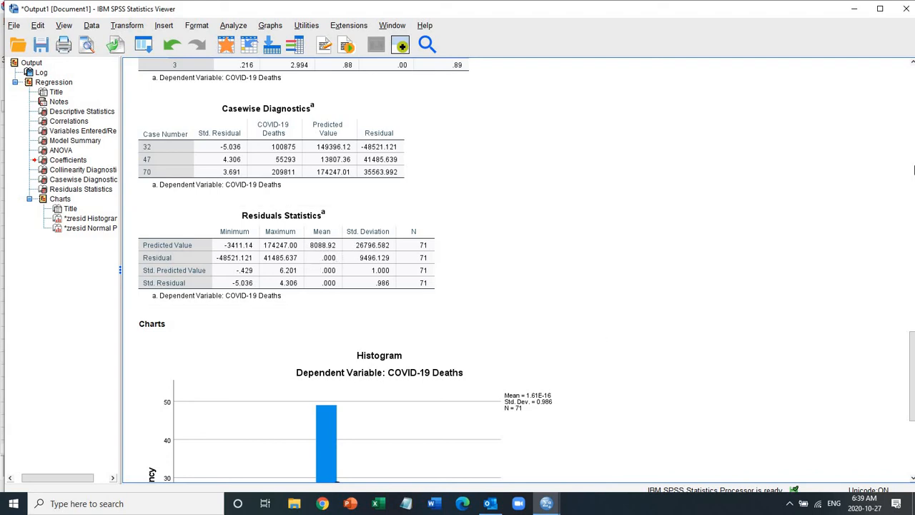
Examine the histogram of the regression standardized residuals for COVID-19 Deaths.
left_click_drag(911, 369, 912, 417)
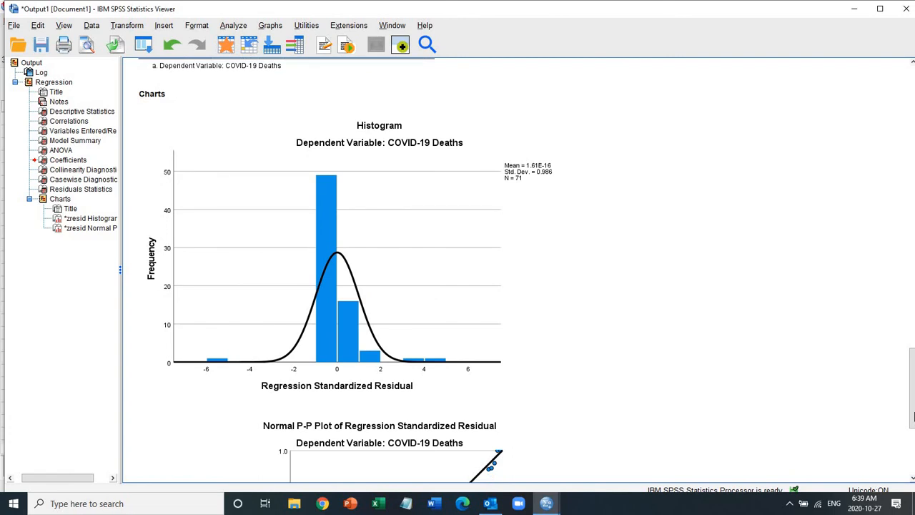
left_click_drag(913, 416, 914, 417)
left_click(525, 325)
scroll(913, 401, "down", 1)
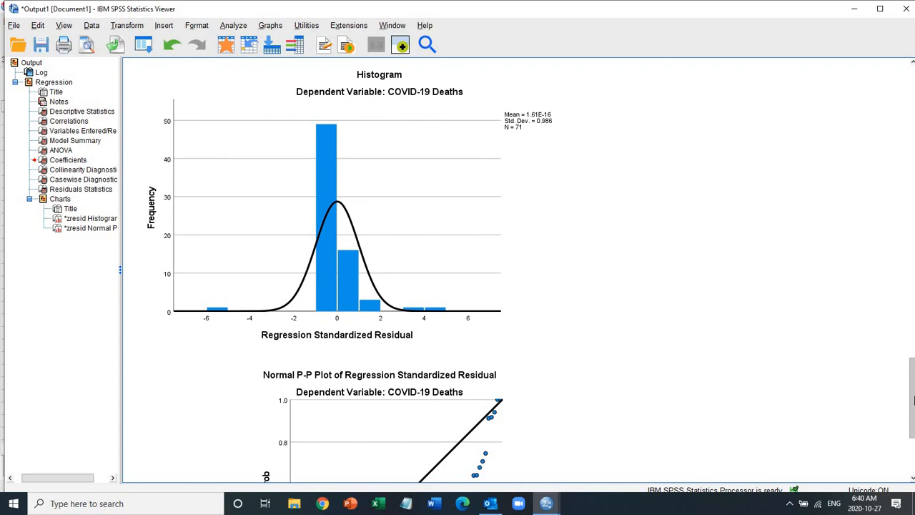
Examine the Normal P-P Plot of the standardized residuals and compare its points with the histogram's outlying bars.
scroll(913, 400, "down", 1)
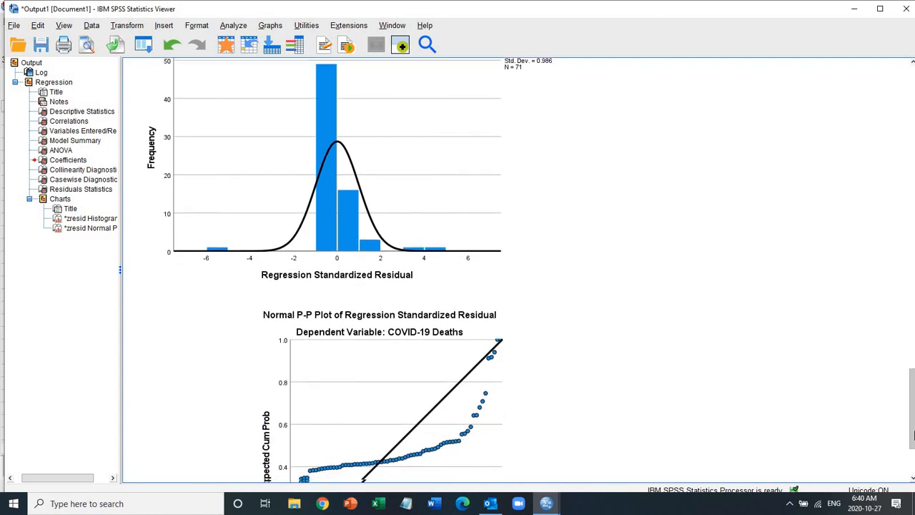
scroll(913, 436, "down", 2)
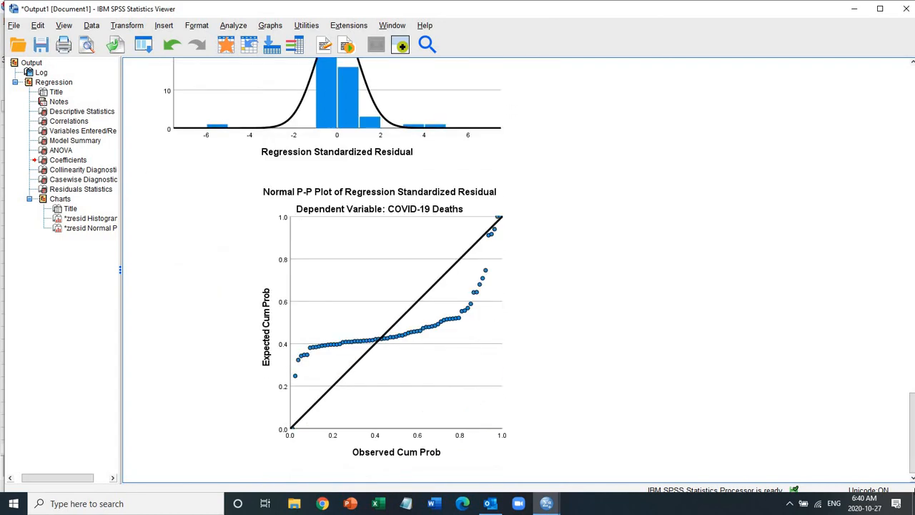
scroll(912, 441, "up", 2)
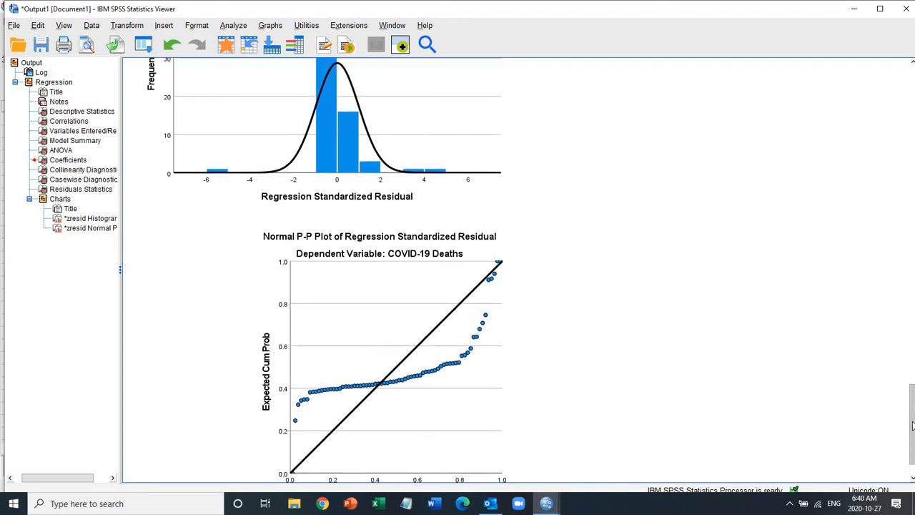
scroll(913, 445, "down", 2)
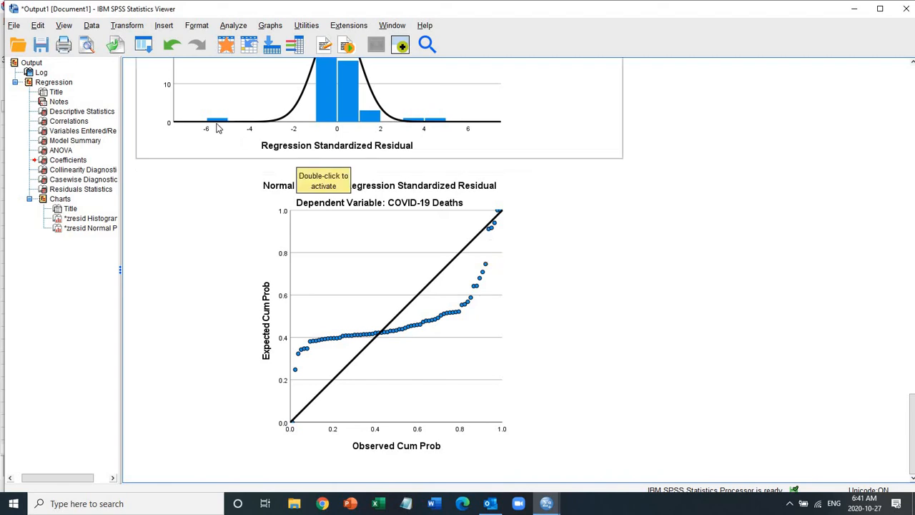
left_click(340, 395)
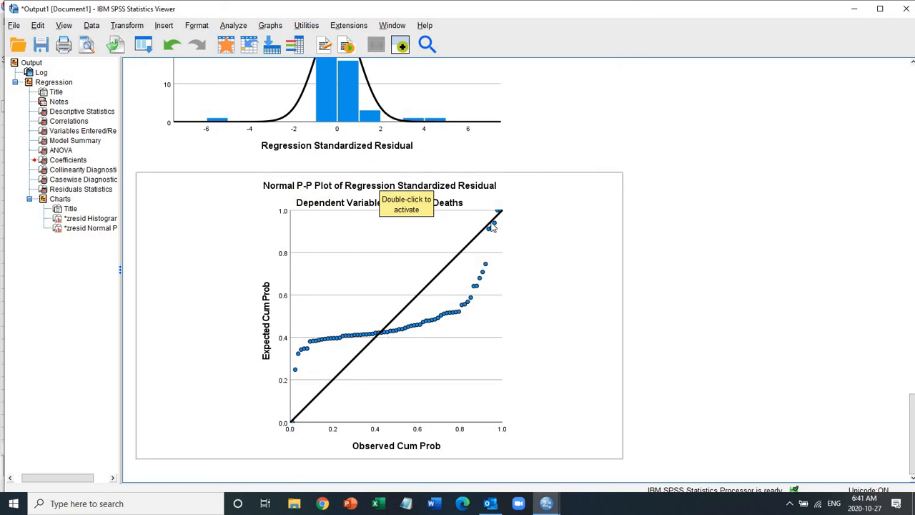
left_click(779, 256)
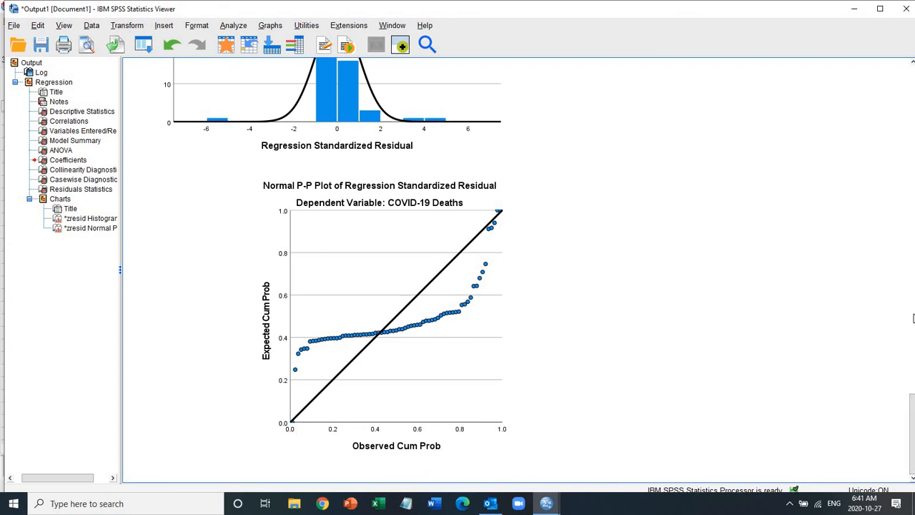
left_click_drag(912, 405, 882, 73)
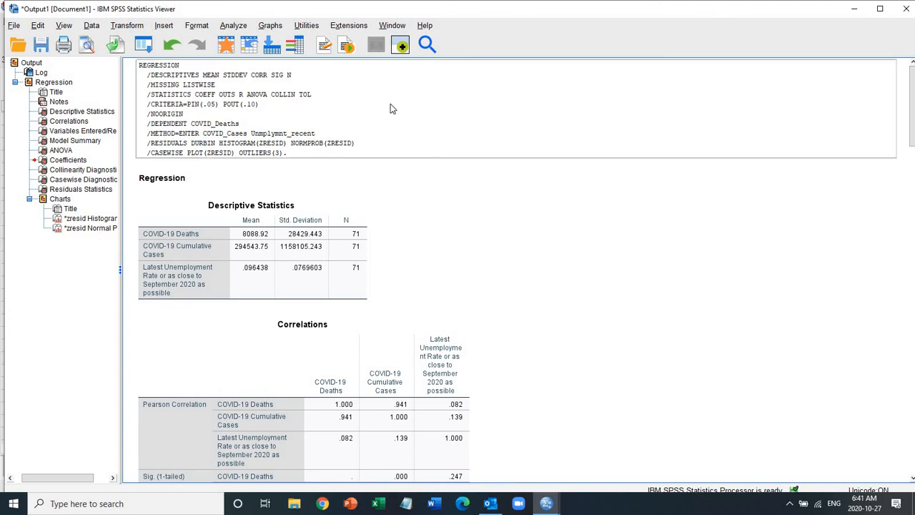
left_click(270, 26)
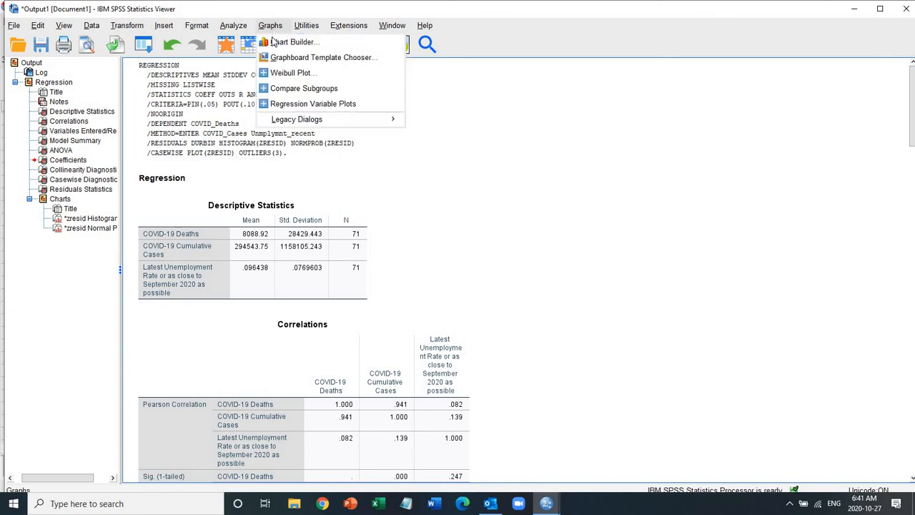
left_click(282, 42)
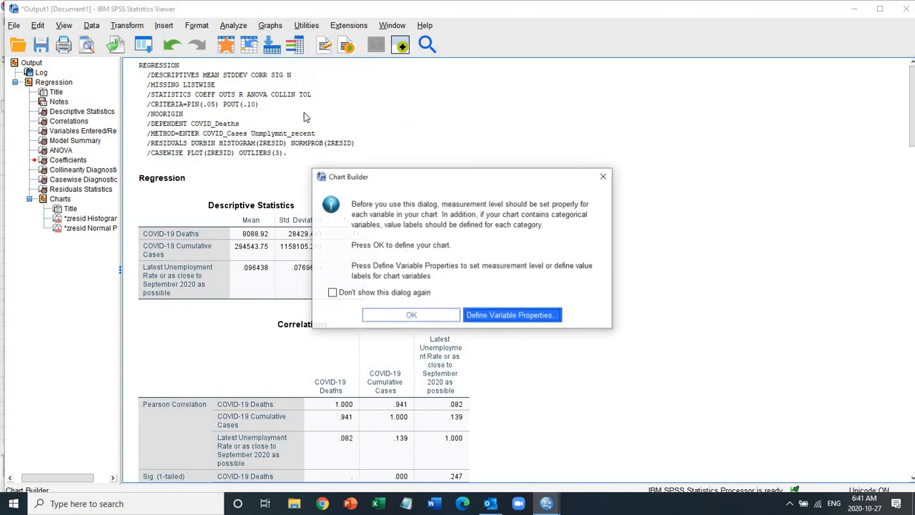
left_click(411, 315)
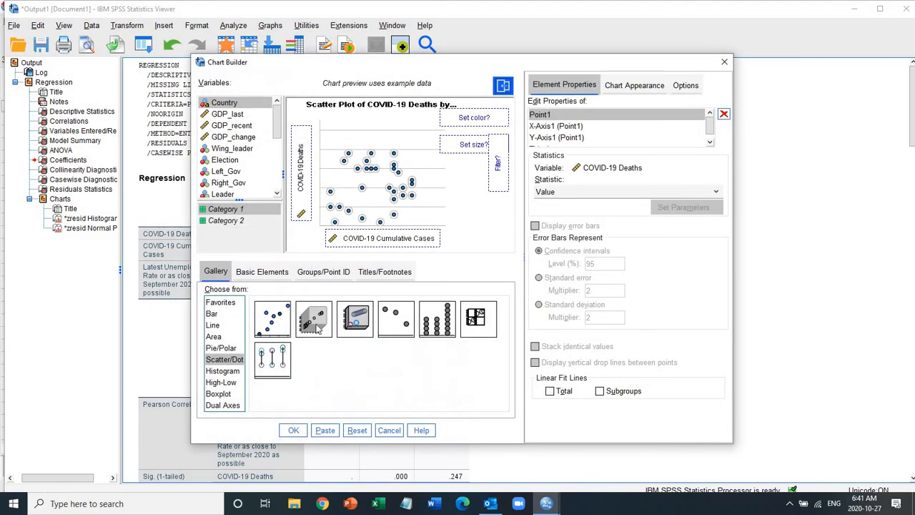
left_click(389, 430)
Try adding GDP Per Capita to the linear regression of COVID-19 Deaths alongside cumulative cases and latest unemployment rate, then discard the setup.
left_click(232, 26)
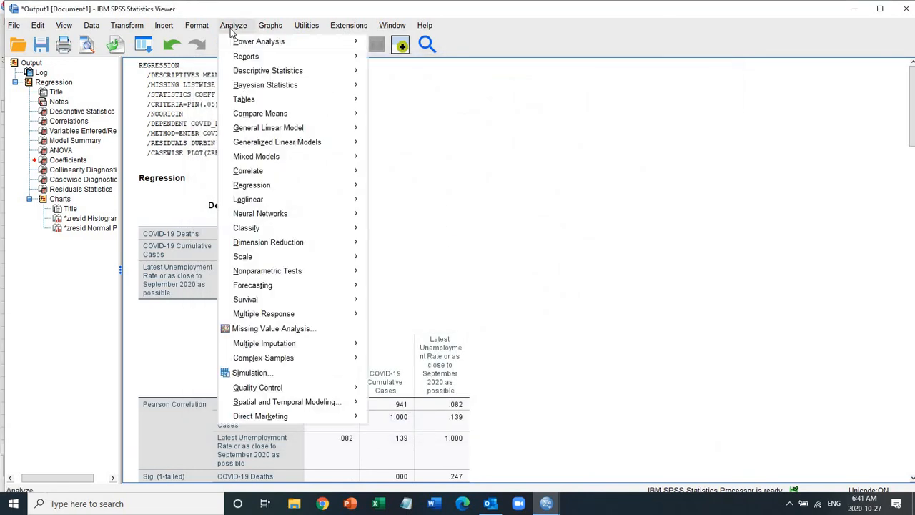
mouse_move(300, 185)
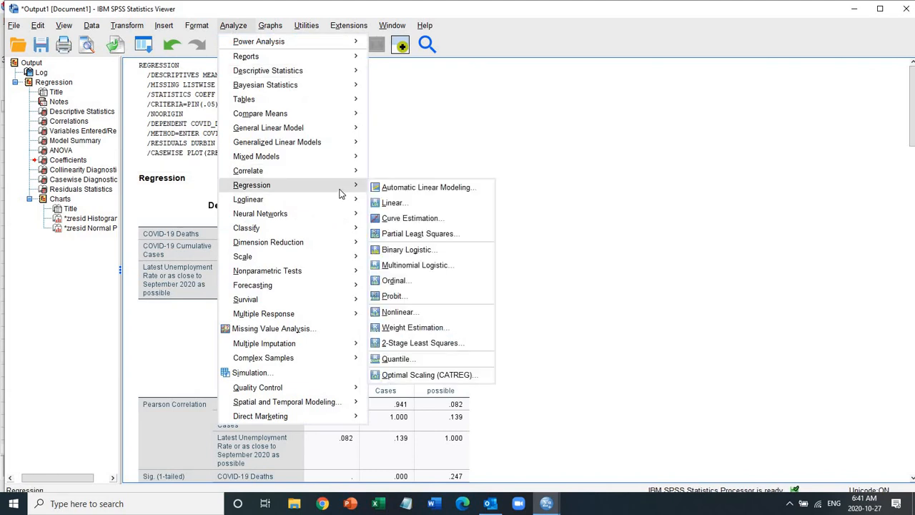
left_click(393, 203)
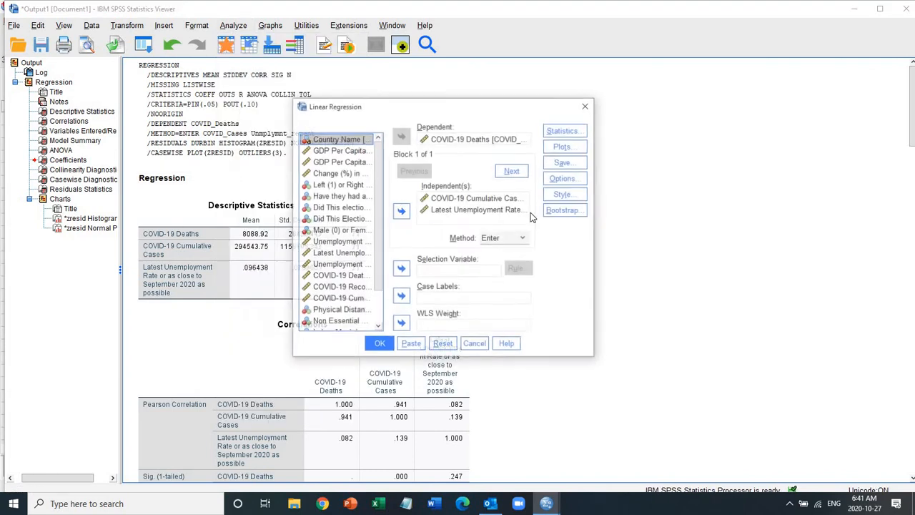
left_click(447, 211)
left_click(401, 211)
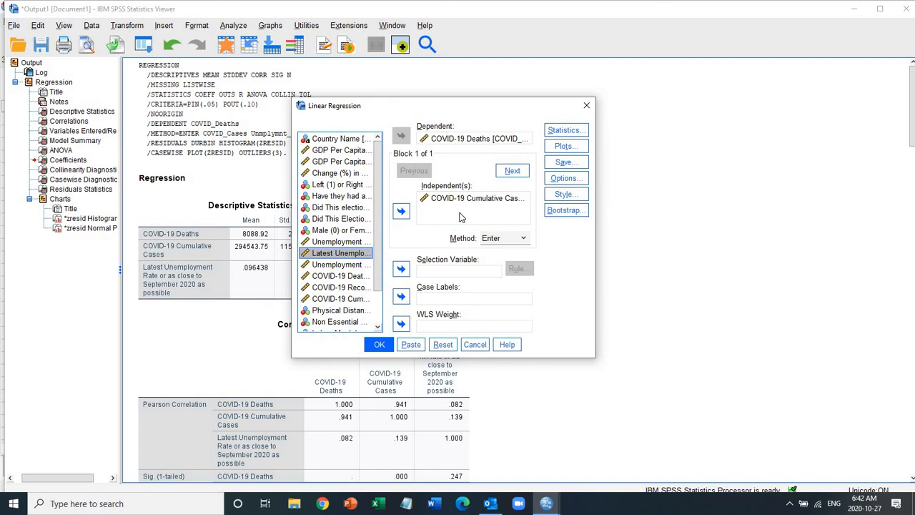
left_click(401, 210)
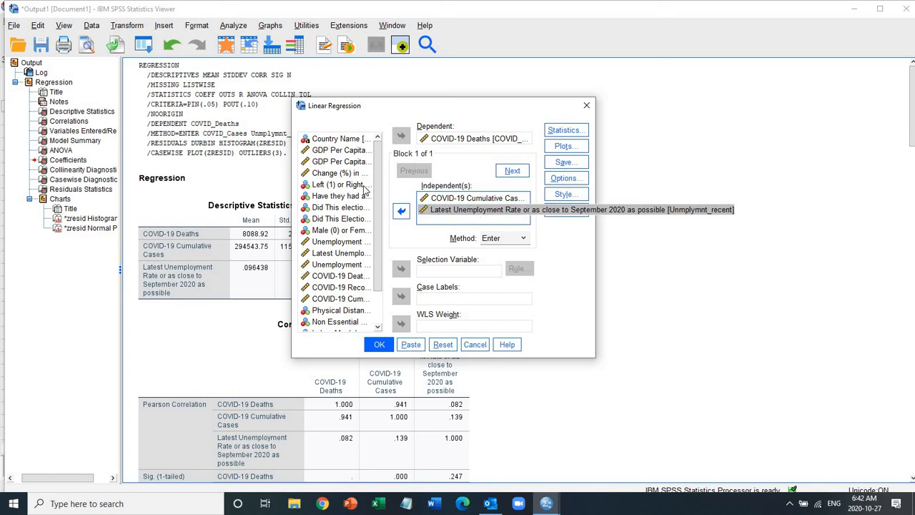
left_click(348, 163)
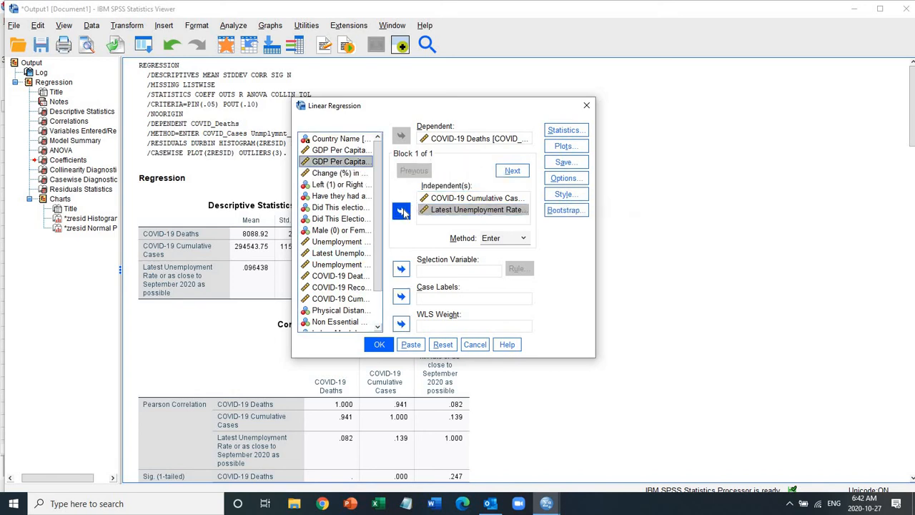
left_click(401, 211)
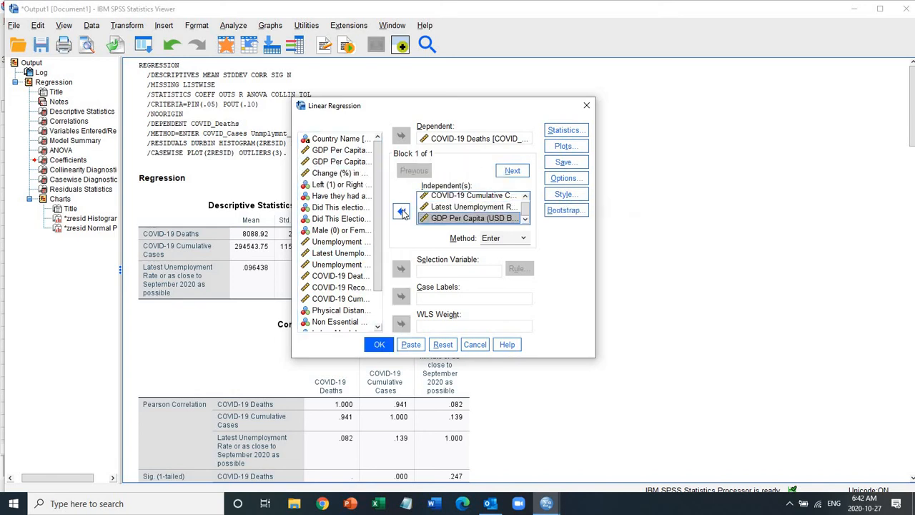
left_click(525, 196)
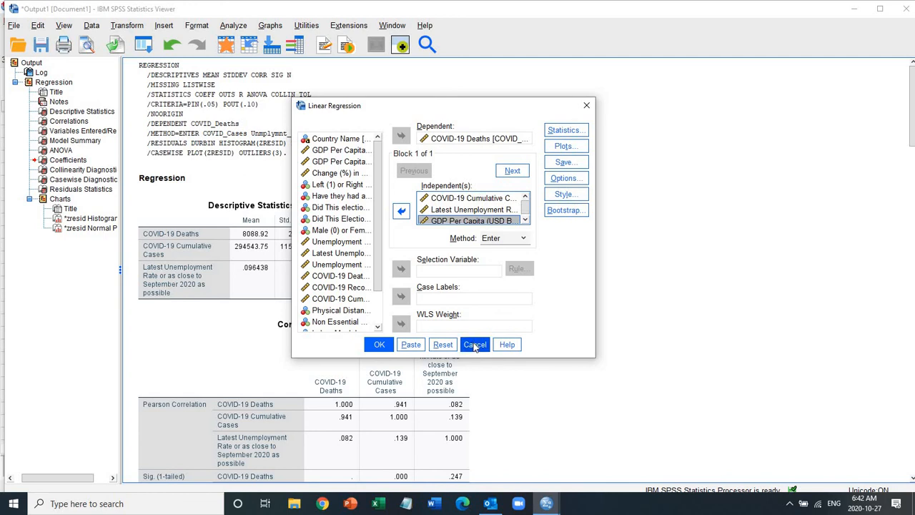
left_click(475, 343)
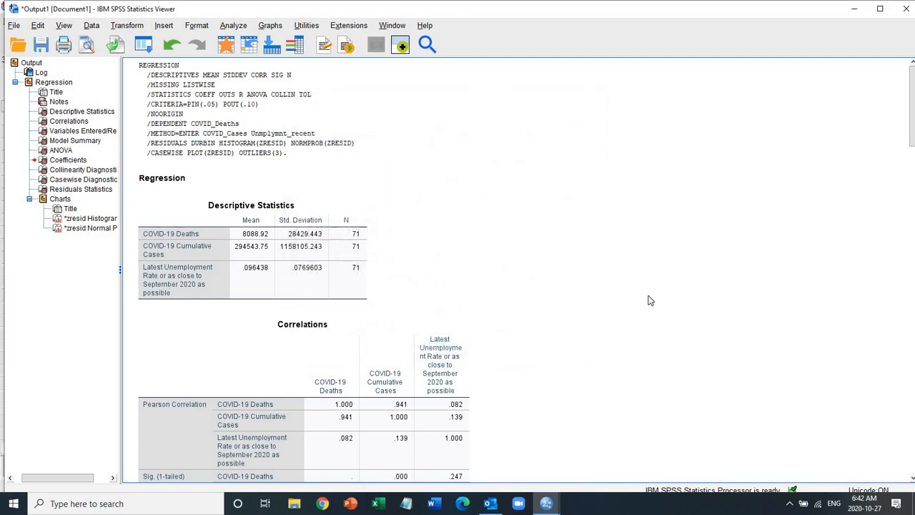